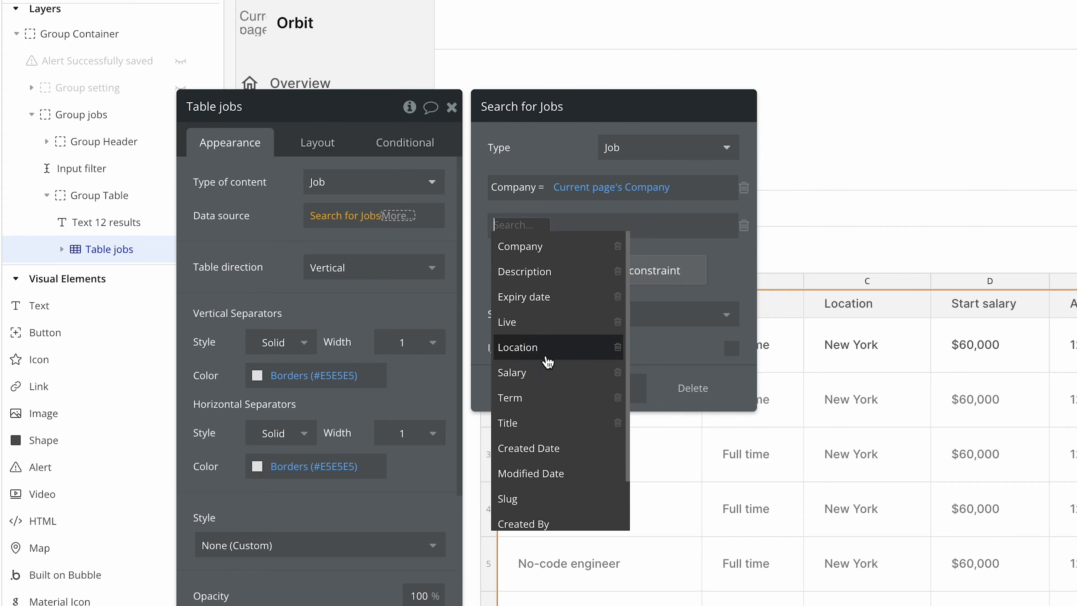
Step: Complete the new job search constraint so Any field contains the text value of the page URL parameter named query
{"action": "scroll", "coordinate": [547, 361], "scroll_direction": "down", "scroll_amount": 3}
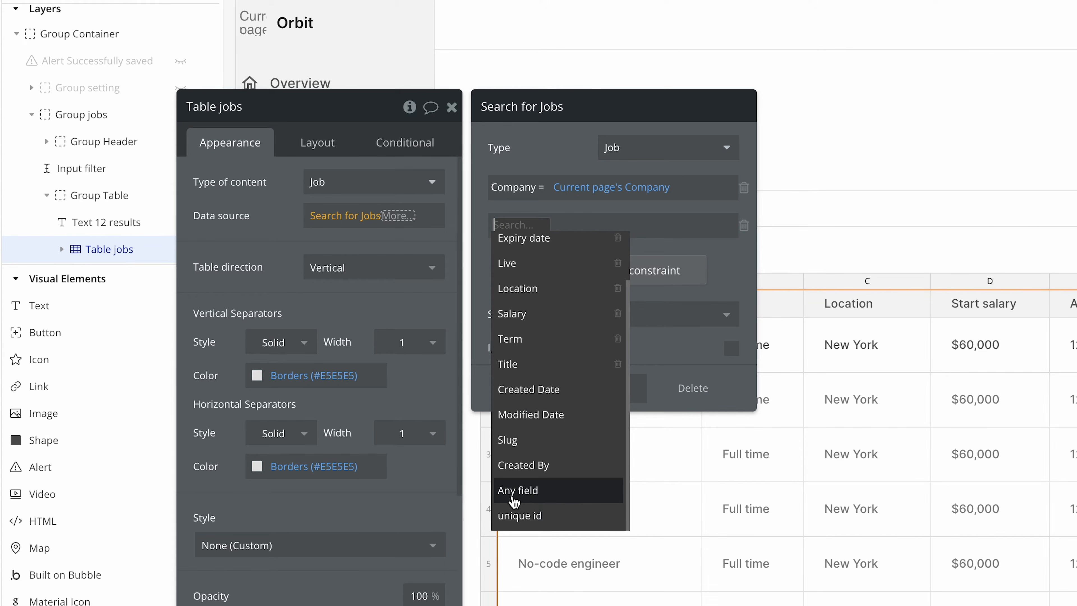
{"action": "left_click", "coordinate": [546, 492]}
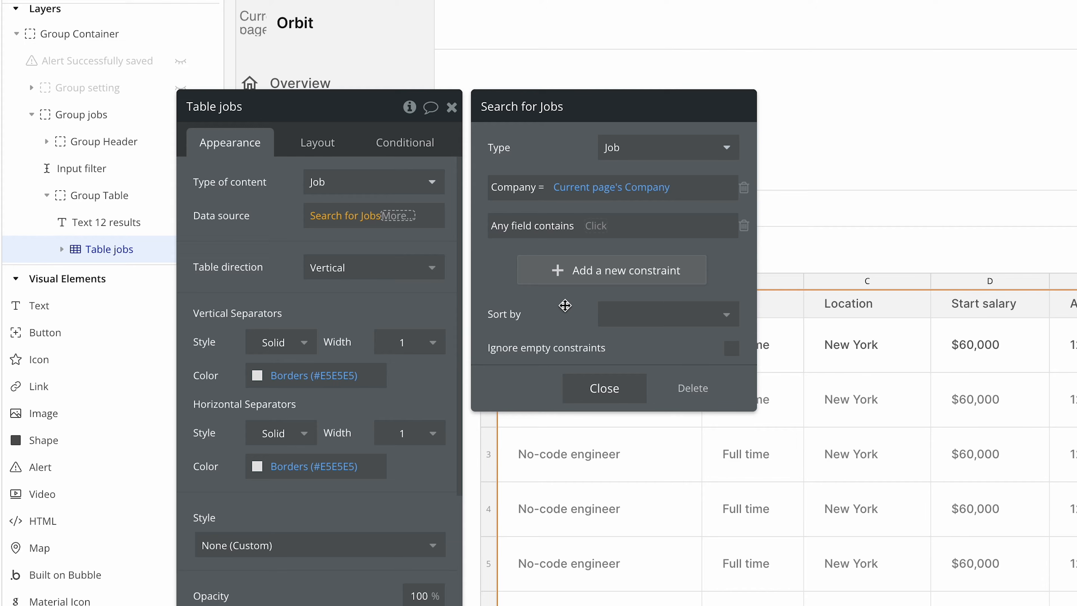
{"action": "left_click", "coordinate": [601, 228]}
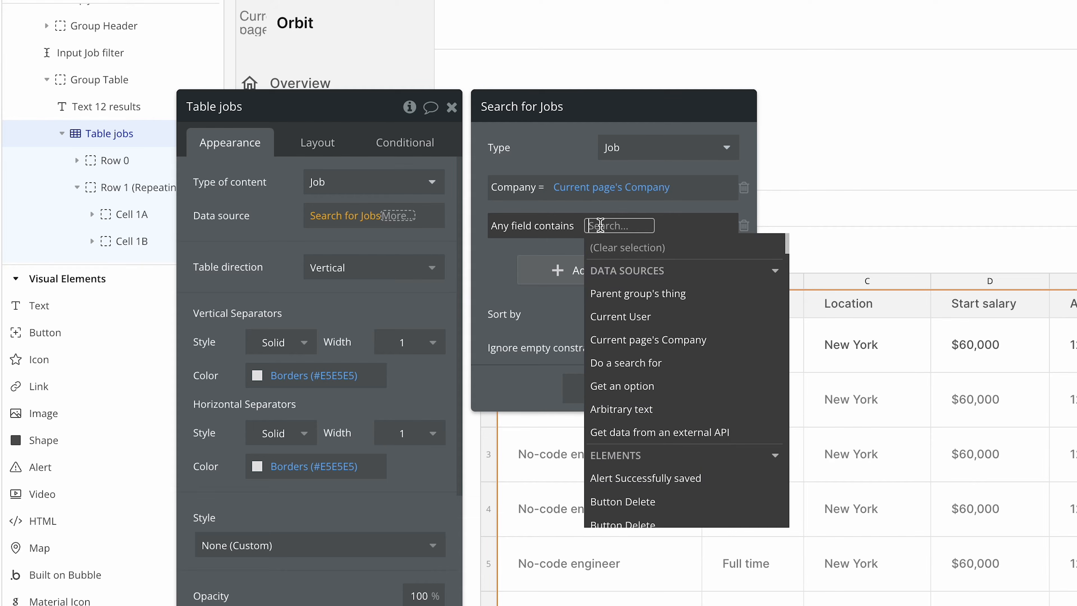
{"action": "type", "text": "get"}
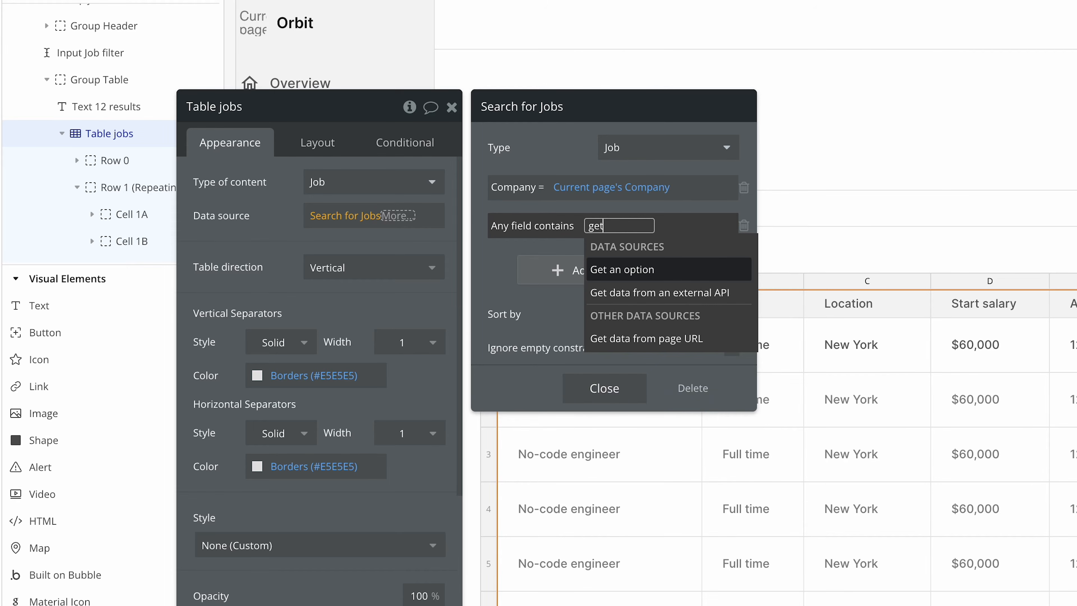
{"action": "left_click", "coordinate": [722, 344]}
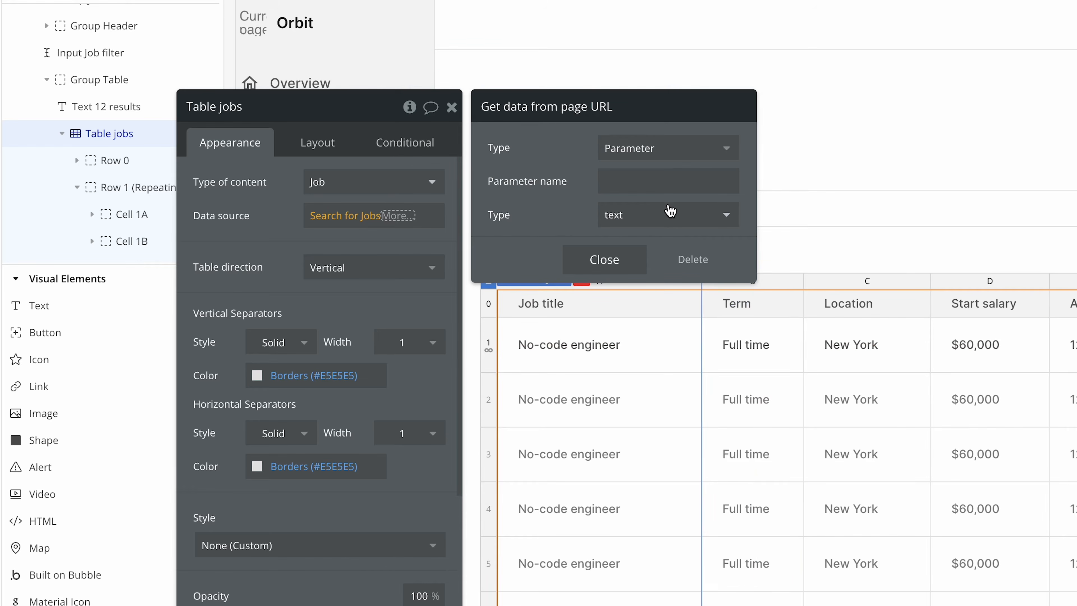
{"action": "left_click", "coordinate": [657, 180]}
{"action": "type", "text": "query"}
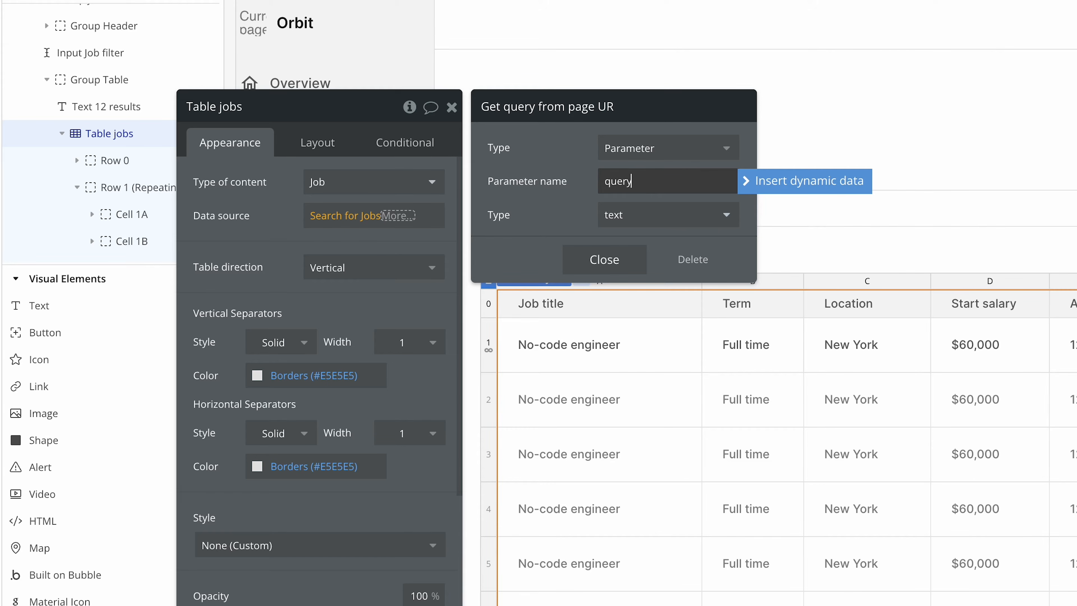
{"action": "left_click", "coordinate": [602, 259]}
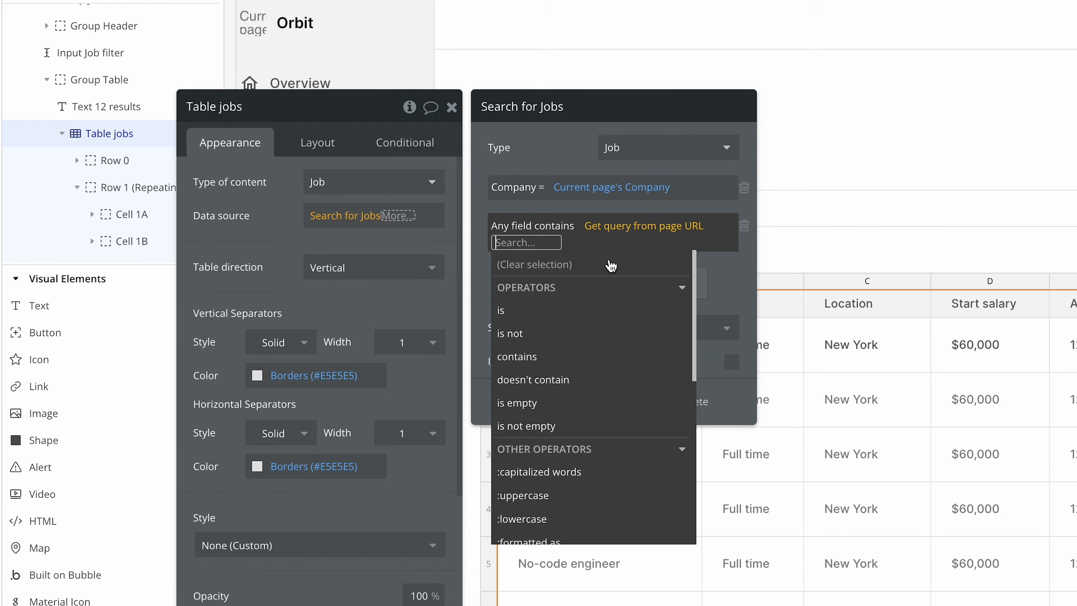
{"action": "left_click", "coordinate": [564, 210]}
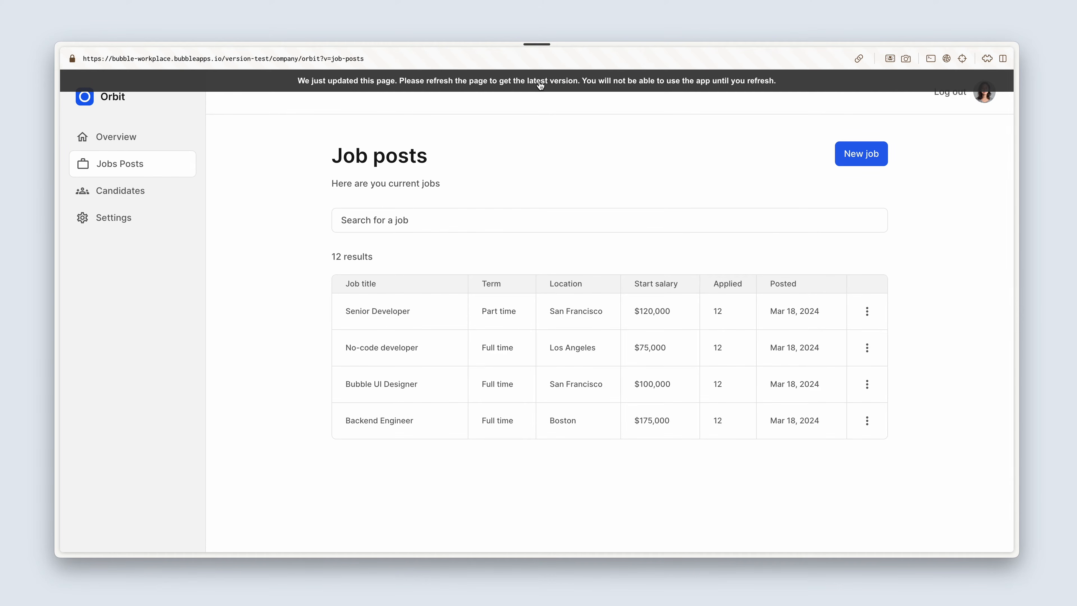
Step: Refresh the preview page and set the jobs table's search to ignore empty constraints
{"action": "left_click", "coordinate": [539, 85]}
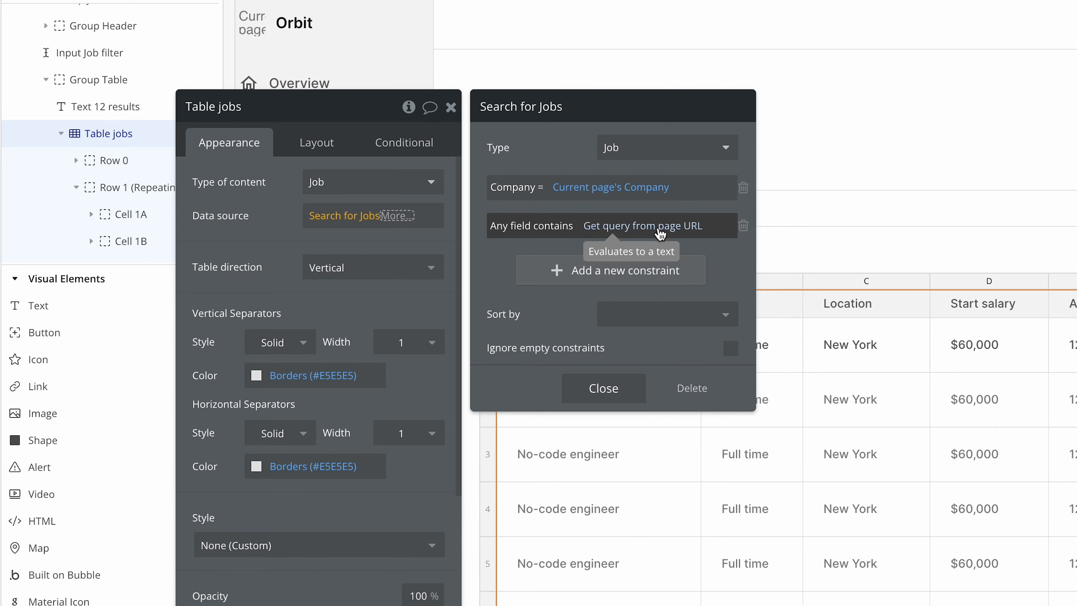
{"action": "left_click", "coordinate": [730, 347]}
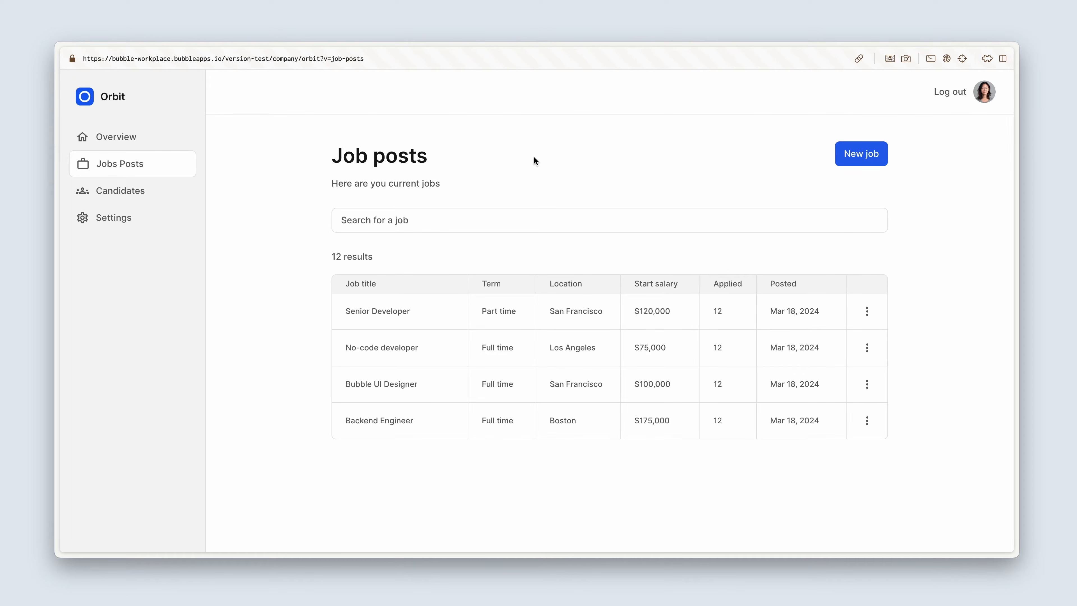
Step: Test the filter in the preview by loading the job posts URL with &query=developer appended
{"action": "left_click", "coordinate": [432, 58]}
{"action": "type", "text": "&"}
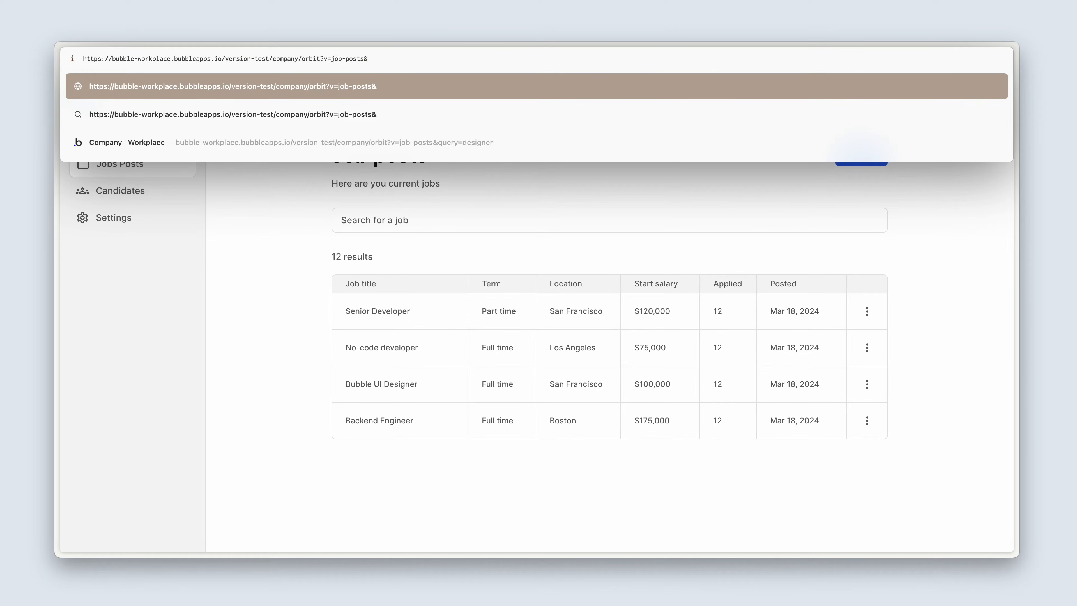
{"action": "type", "text": "query"}
{"action": "type", "text": "=developer"}
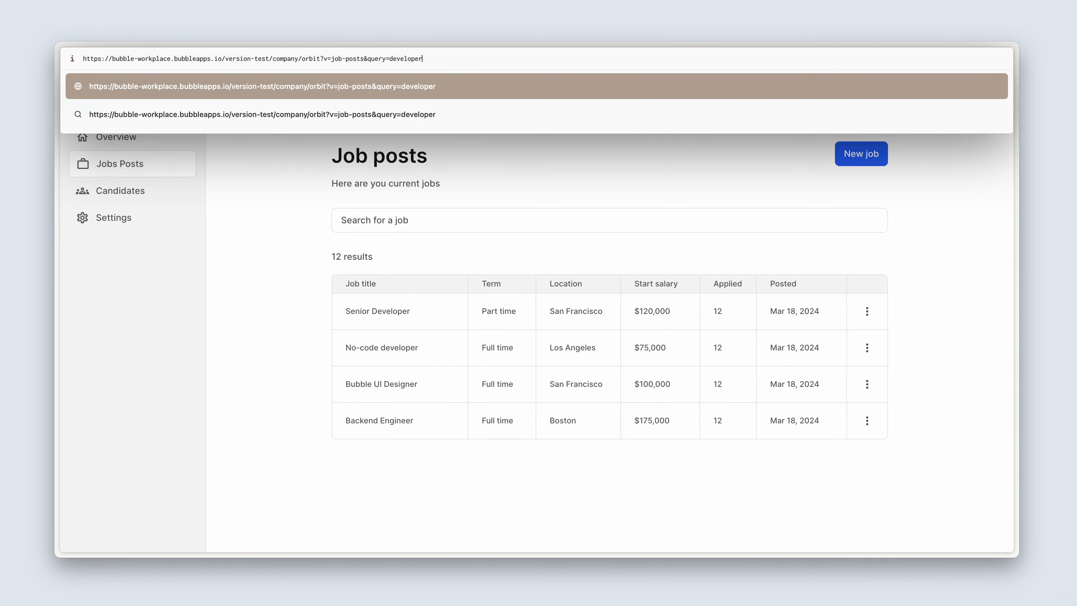
{"action": "key", "text": "Return"}
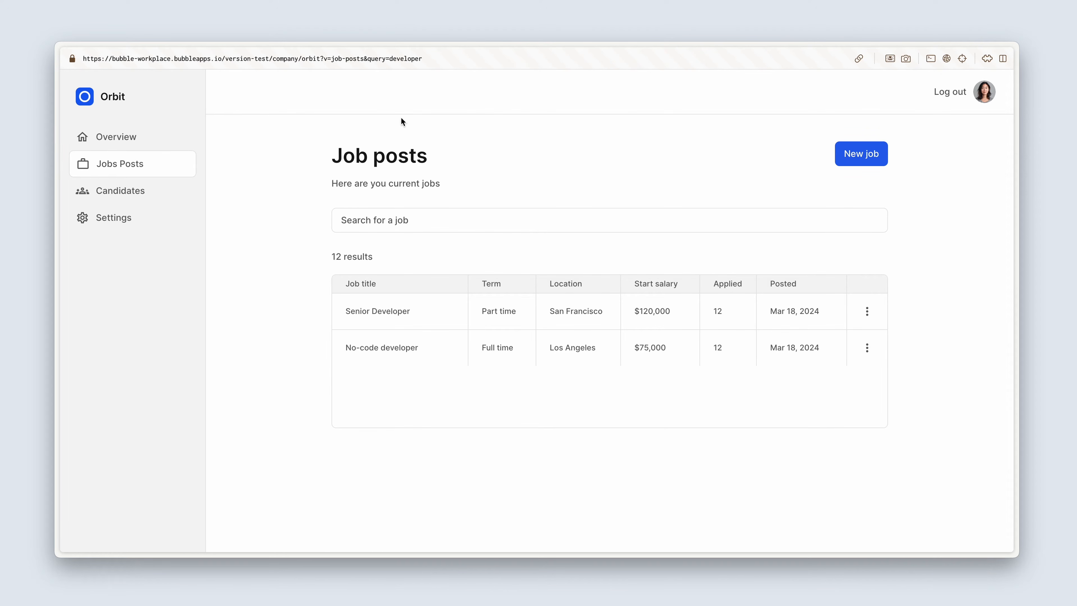
Step: Remove the search term developer from the preview page's URL and reload the page
{"action": "left_click_drag", "start_coordinate": [389, 58], "coordinate": [440, 58]}
{"action": "key", "text": "BackSpace"}
{"action": "key", "text": "Return"}
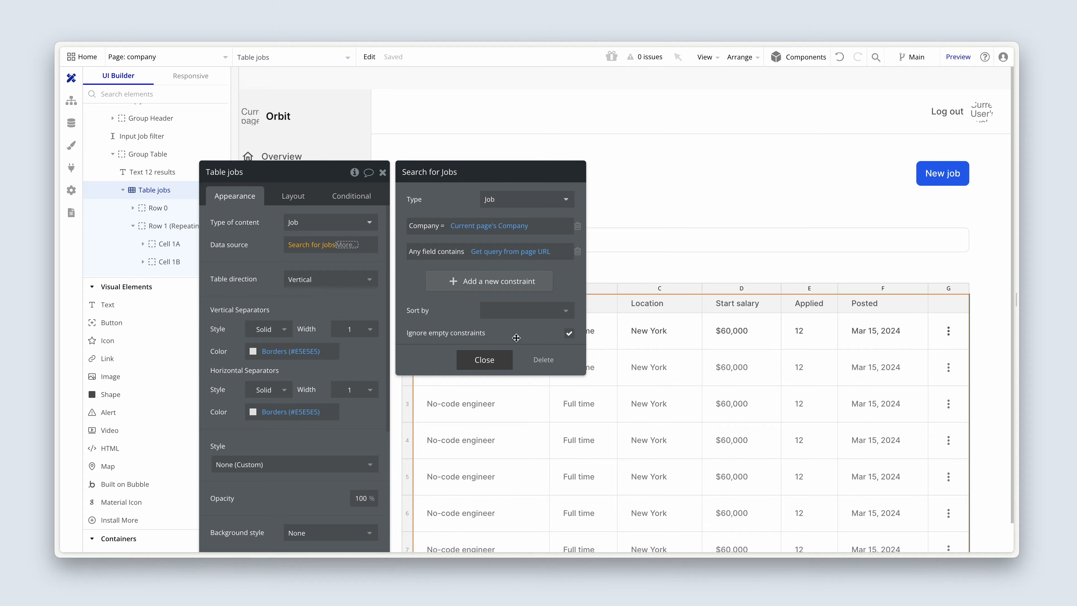
Step: Add a button labelled Search between the job search input and the results group, using the Secondary Button style
{"action": "left_click", "coordinate": [619, 276]}
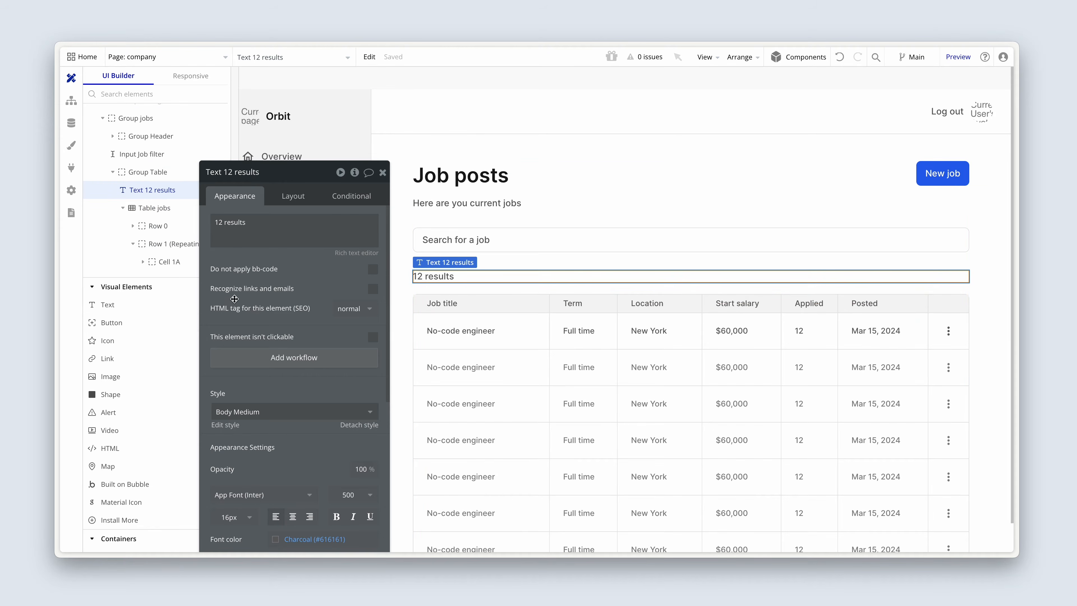
{"action": "left_click", "coordinate": [111, 322]}
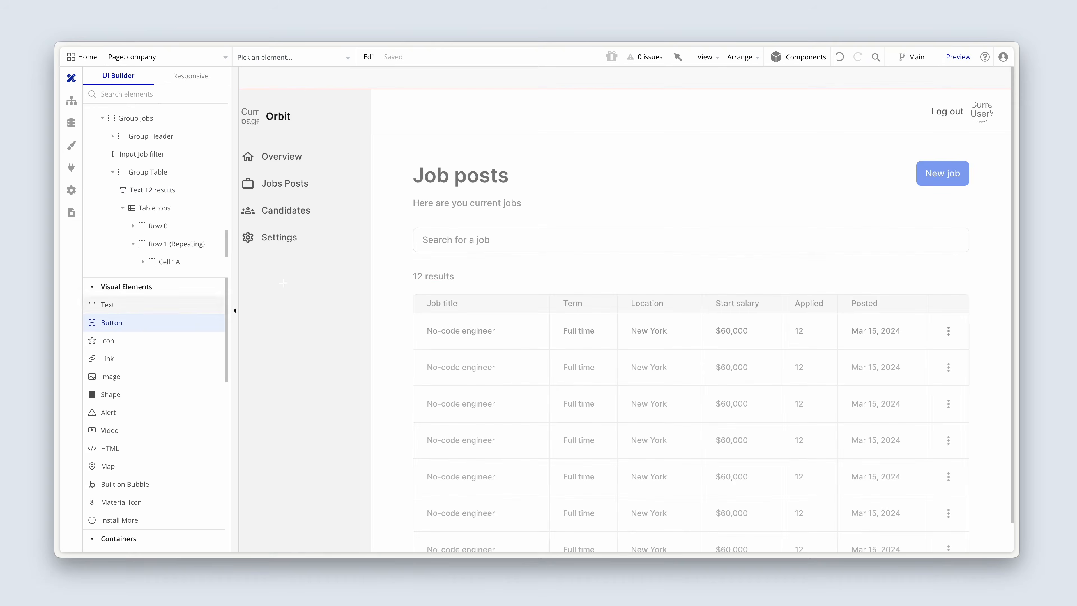
{"action": "left_click", "coordinate": [422, 255]}
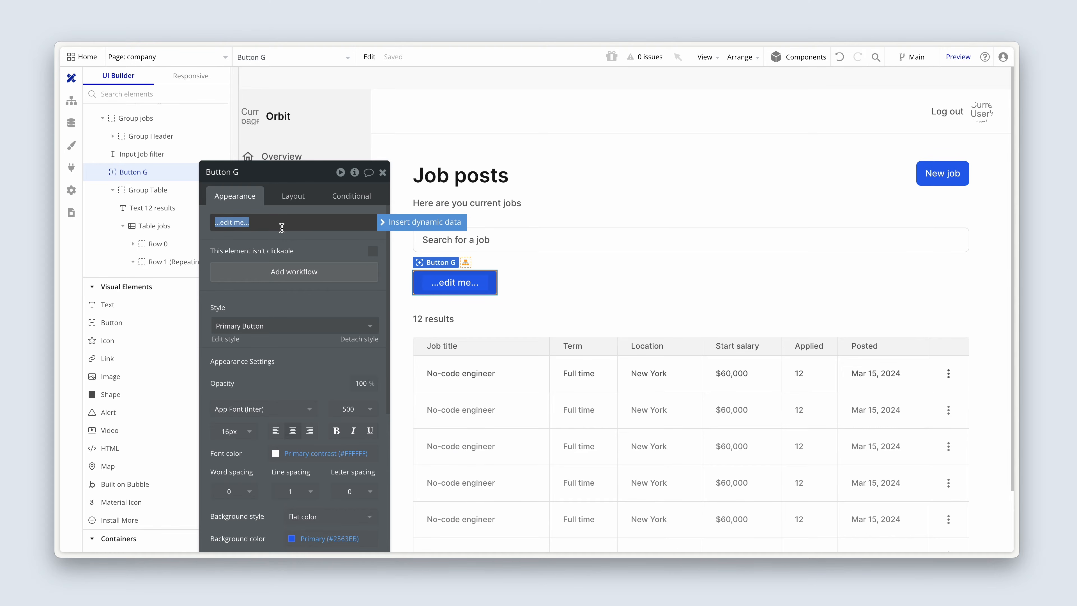
{"action": "type", "text": "Search"}
{"action": "left_click", "coordinate": [270, 327]}
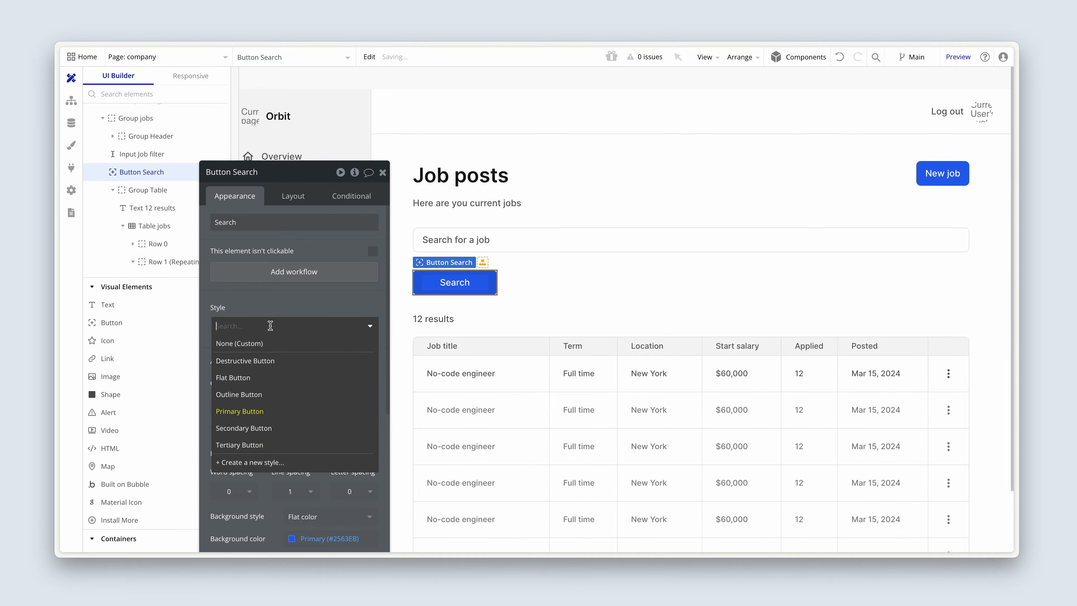
{"action": "left_click", "coordinate": [274, 427]}
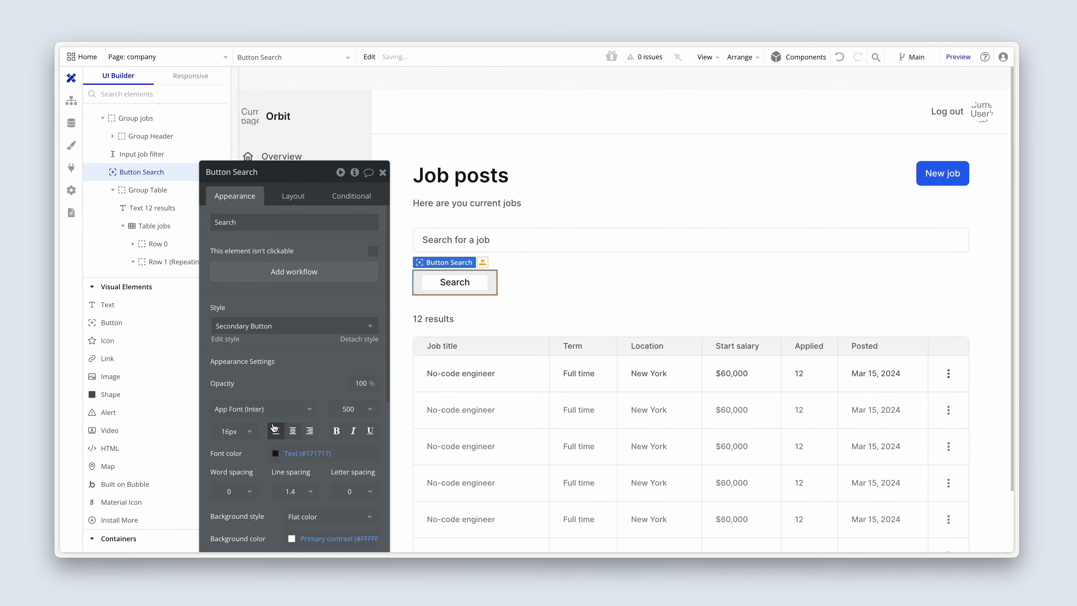
Step: Make the Search button's width flexible with a minimum width of 0 px and fit its width to content
{"action": "left_click", "coordinate": [294, 196]}
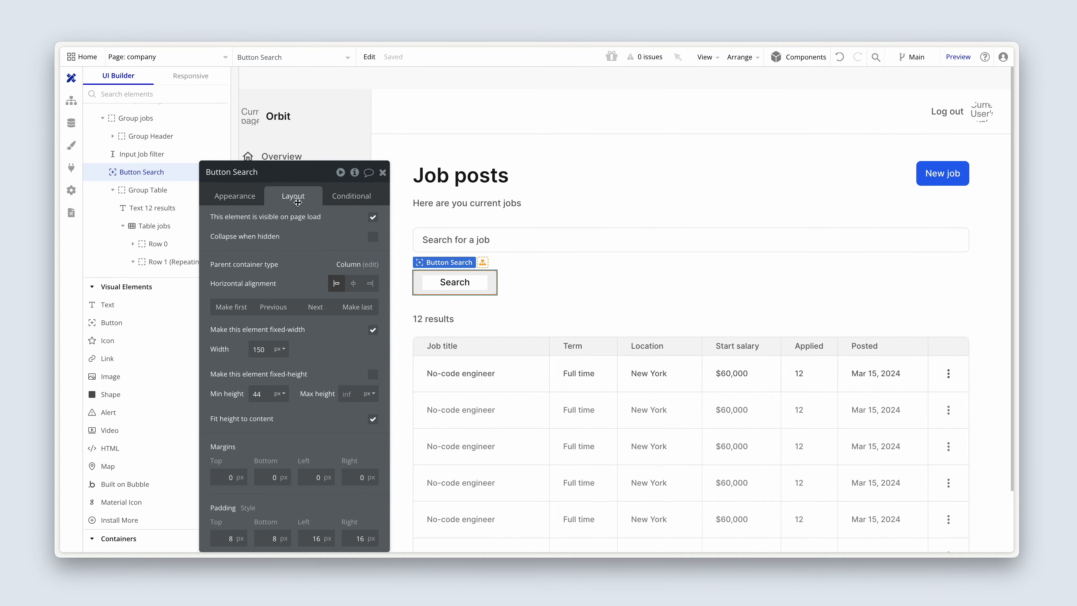
{"action": "left_click", "coordinate": [373, 330]}
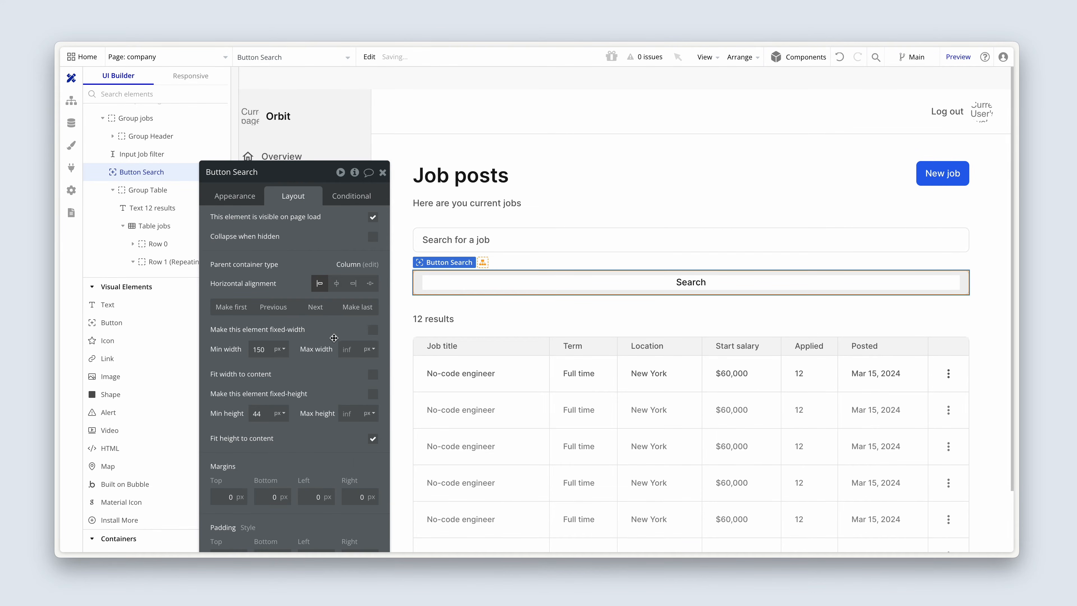
{"action": "double_click", "coordinate": [266, 349]}
{"action": "key", "text": "BackSpace"}
{"action": "left_click", "coordinate": [372, 375]}
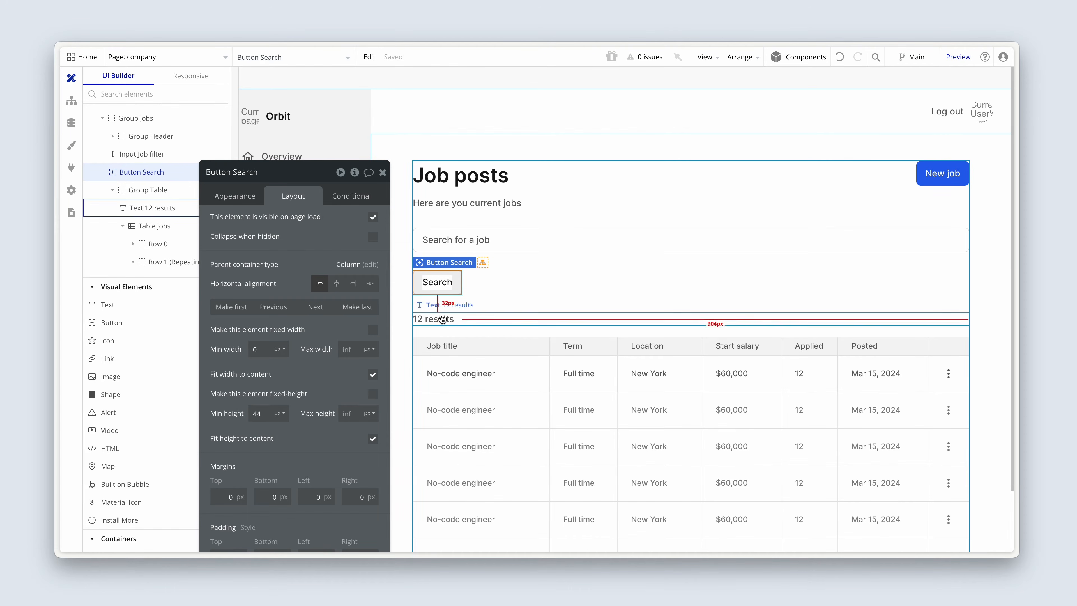
Step: Group the job filter input and the Search button together in a row container
{"action": "left_click", "coordinate": [482, 245], "text": "shift"}
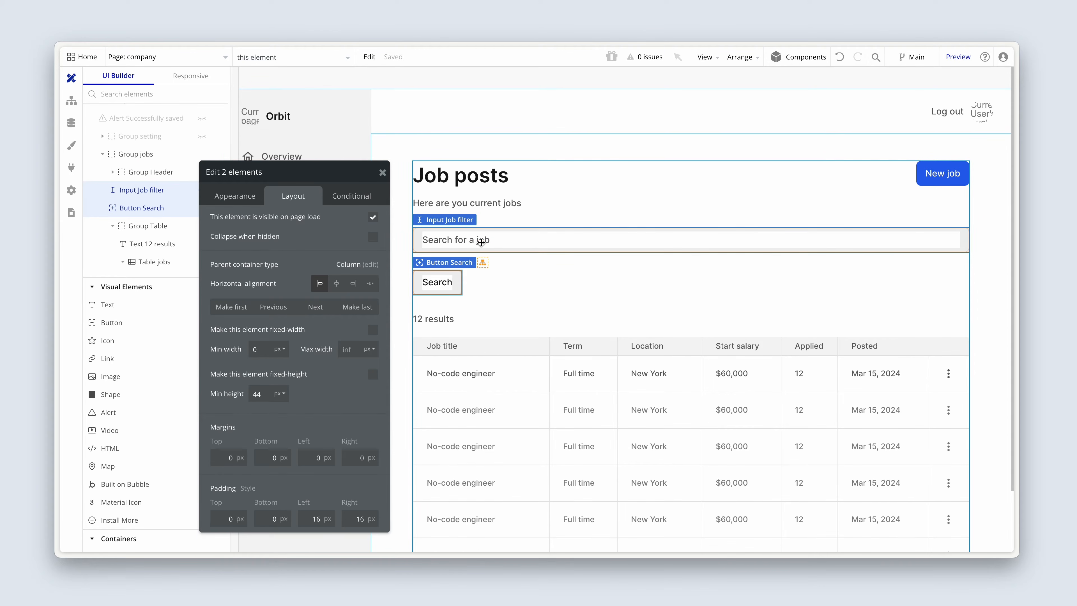
{"action": "right_click", "coordinate": [482, 245]}
{"action": "mouse_move", "coordinate": [569, 297]}
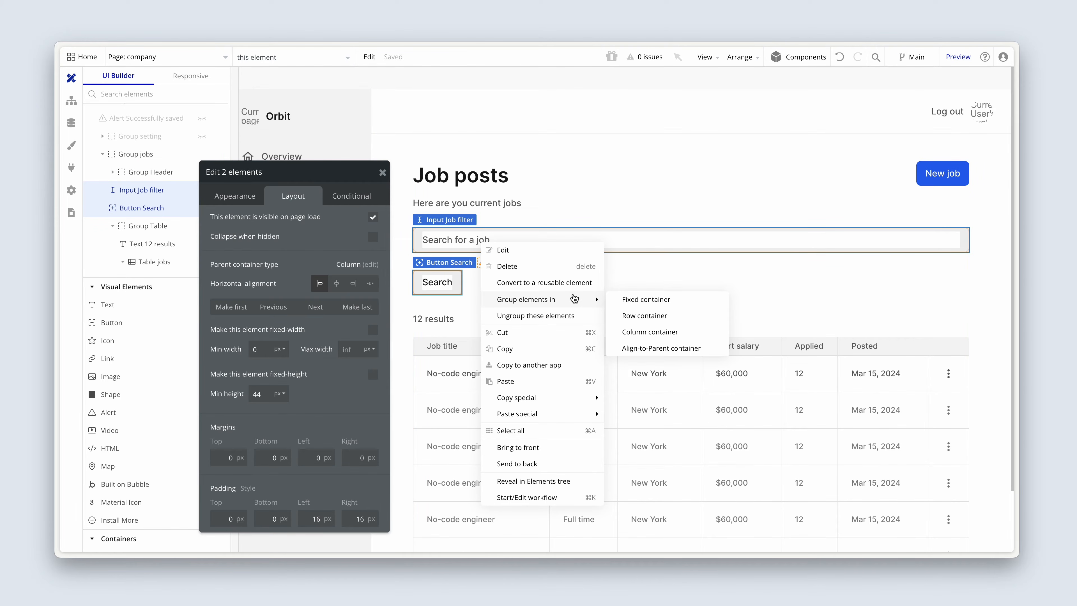
{"action": "left_click", "coordinate": [638, 316]}
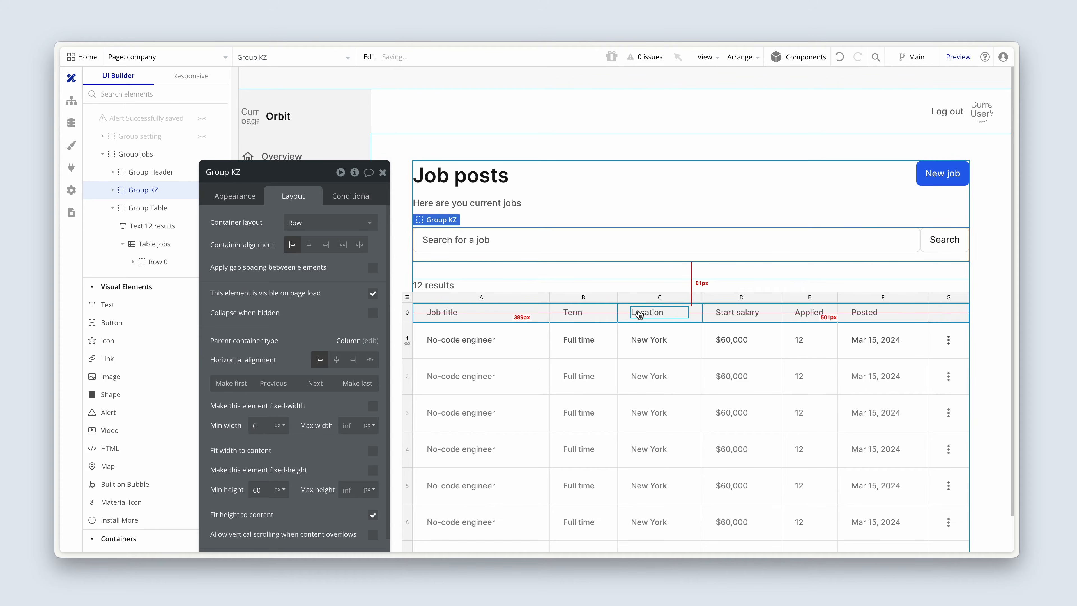
Step: Apply gap spacing between the elements of the new row group with a column gap of 12 px
{"action": "left_click", "coordinate": [373, 267]}
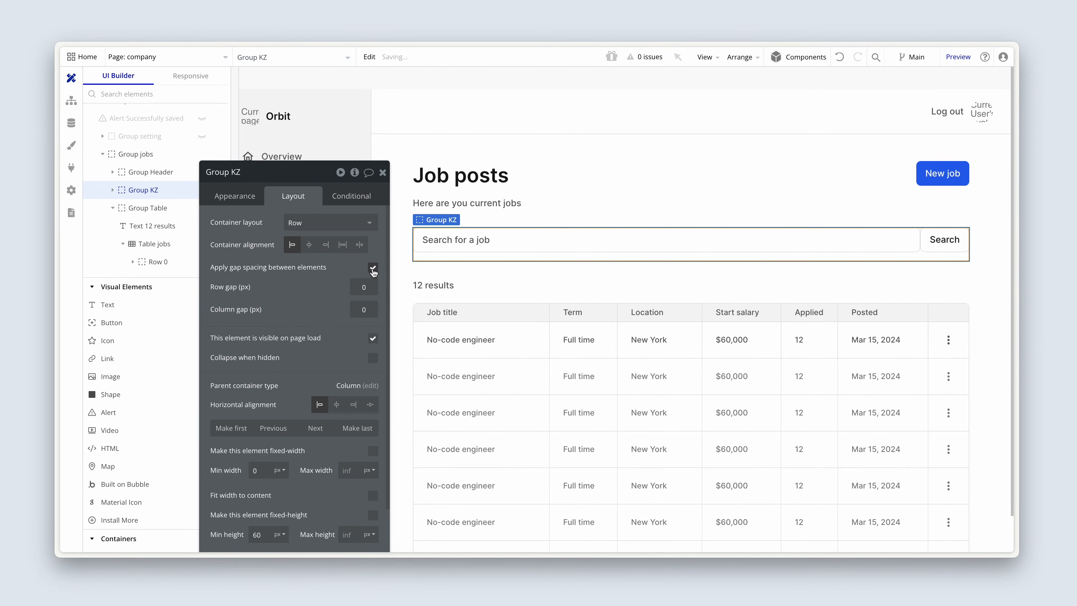
{"action": "left_click", "coordinate": [361, 310]}
{"action": "type", "text": "12"}
{"action": "left_click", "coordinate": [330, 312]}
Step: Rename the row group as Group Search and set its minimum height to 0 px
{"action": "double_click", "coordinate": [246, 171]}
{"action": "type", "text": "Search"}
{"action": "scroll", "coordinate": [265, 247], "scroll_direction": "down", "scroll_amount": 3}
{"action": "left_click", "coordinate": [246, 419]}
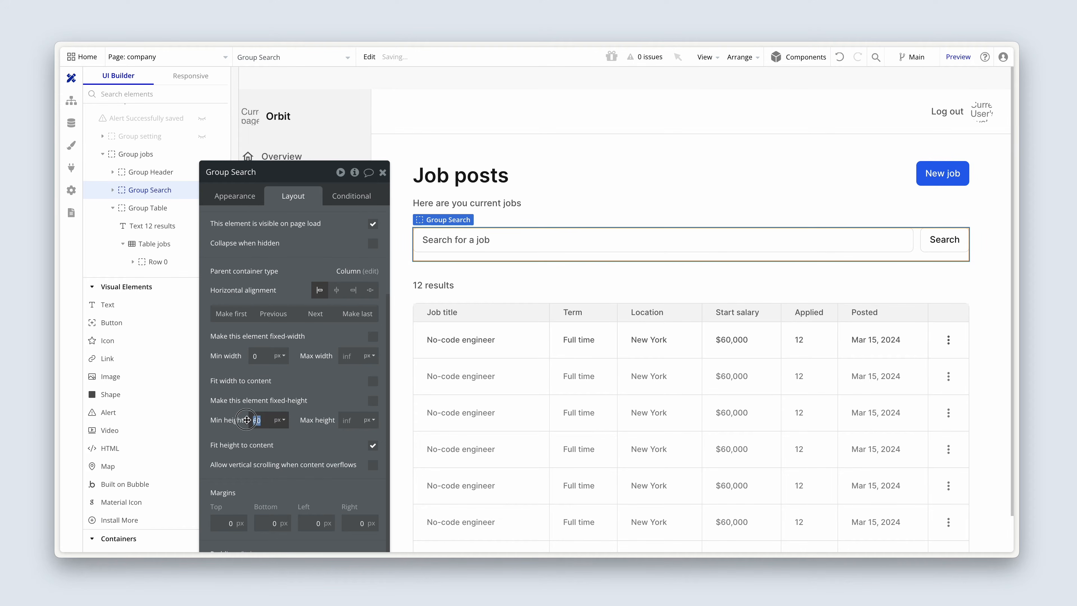
{"action": "type", "text": "0"}
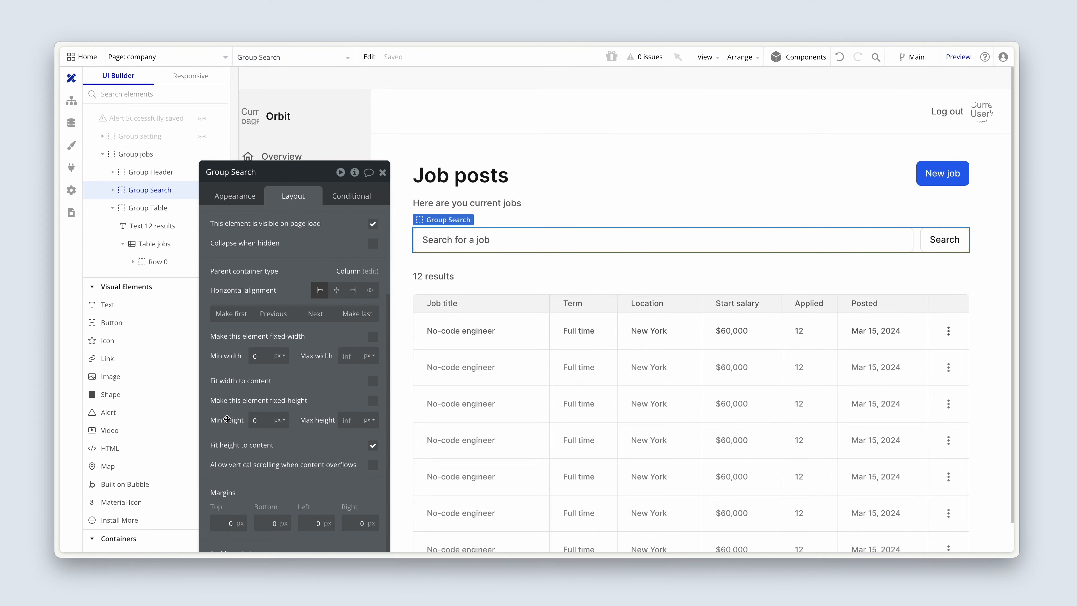
Step: Create a workflow that runs when the Search button is clicked
{"action": "left_click", "coordinate": [237, 196]}
{"action": "left_click_drag", "start_coordinate": [247, 214], "coordinate": [260, 182]}
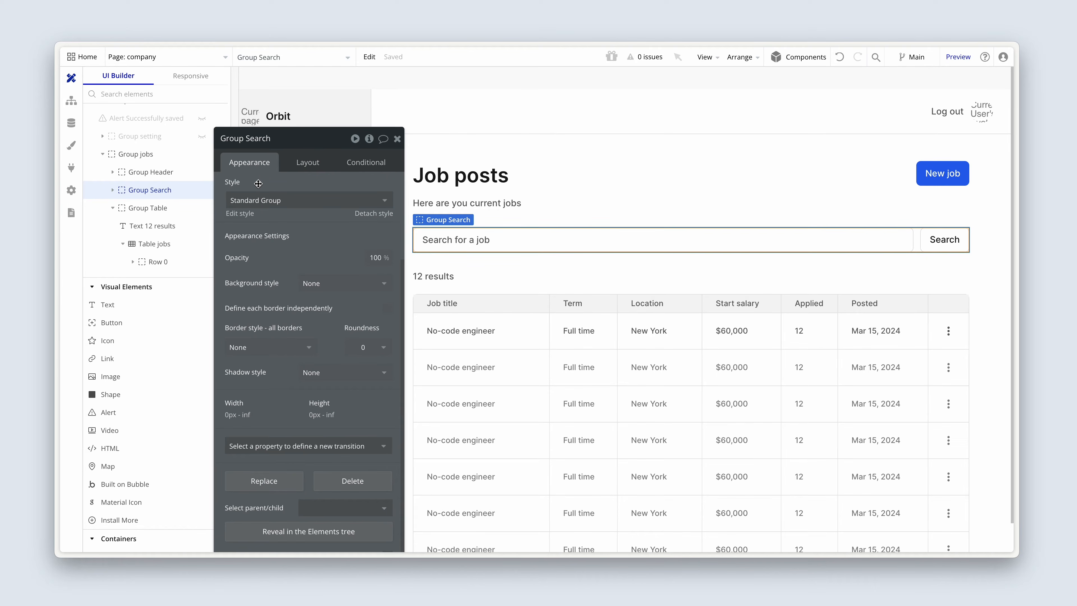
{"action": "left_click", "coordinate": [830, 247]}
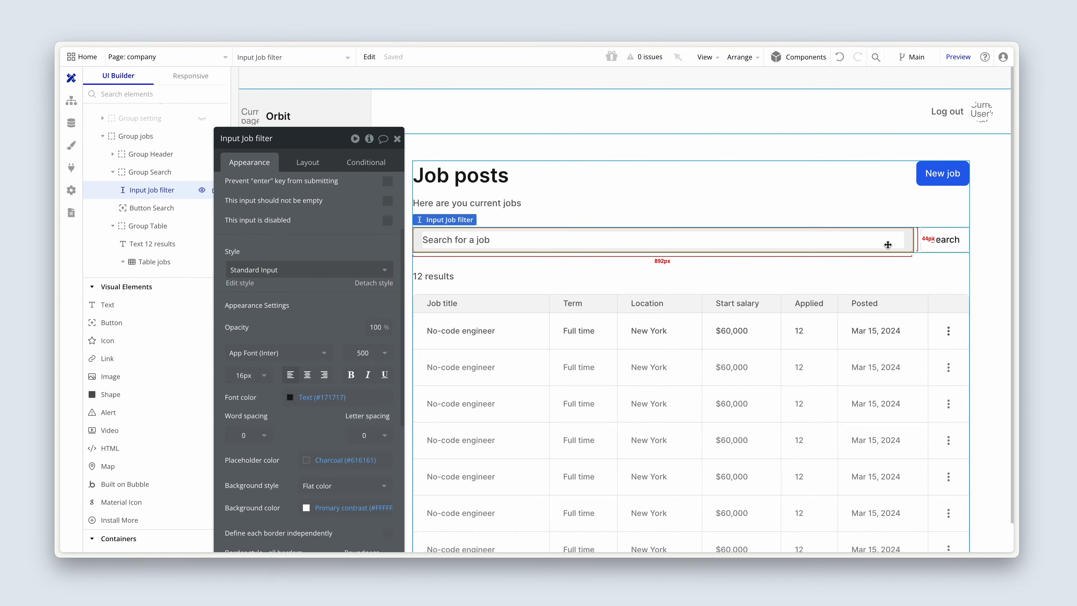
{"action": "left_click", "coordinate": [934, 241]}
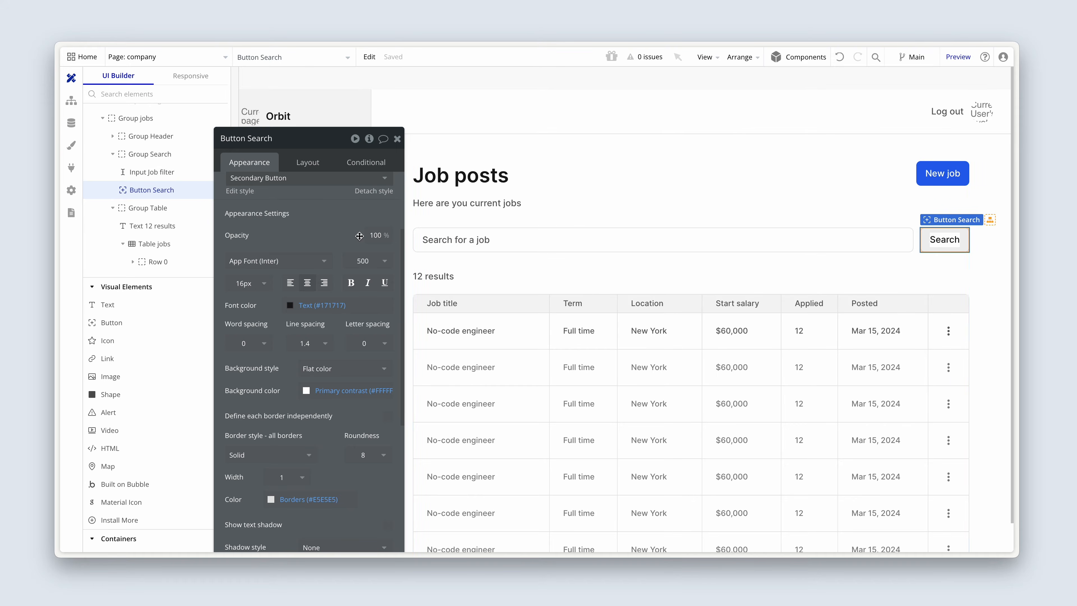
{"action": "scroll", "coordinate": [360, 238], "scroll_direction": "up", "scroll_amount": 3}
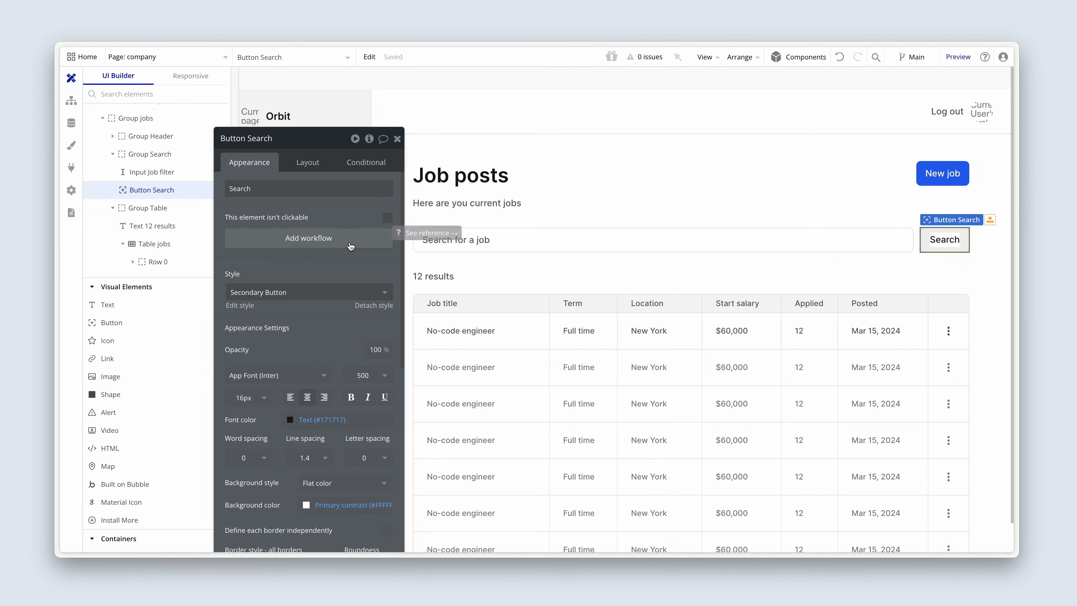
{"action": "left_click", "coordinate": [350, 237]}
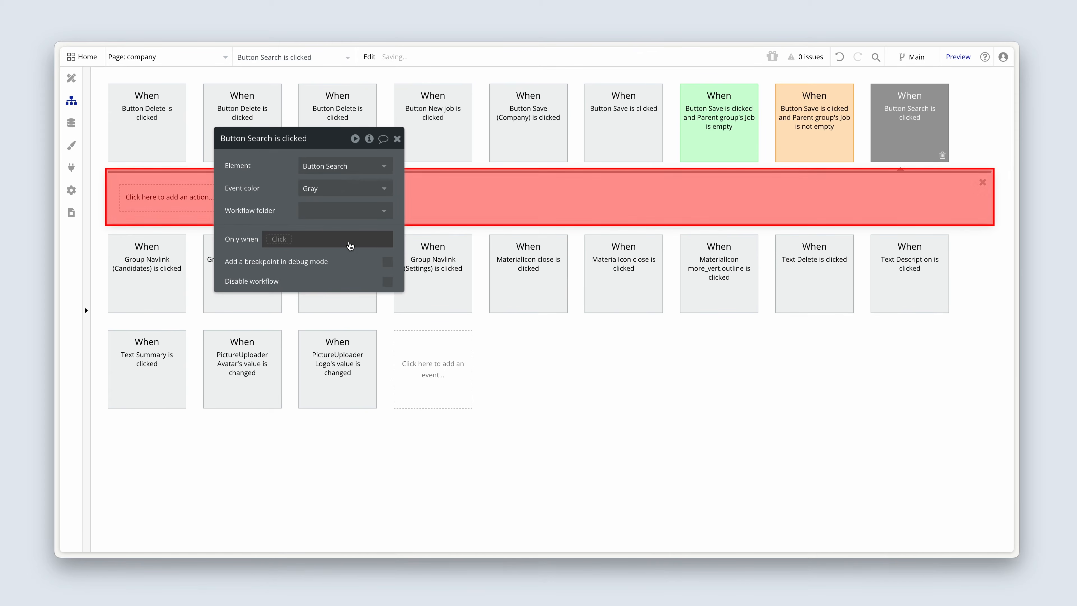
Step: Add a Go to page navigation action to the Search button's workflow
{"action": "left_click", "coordinate": [171, 198]}
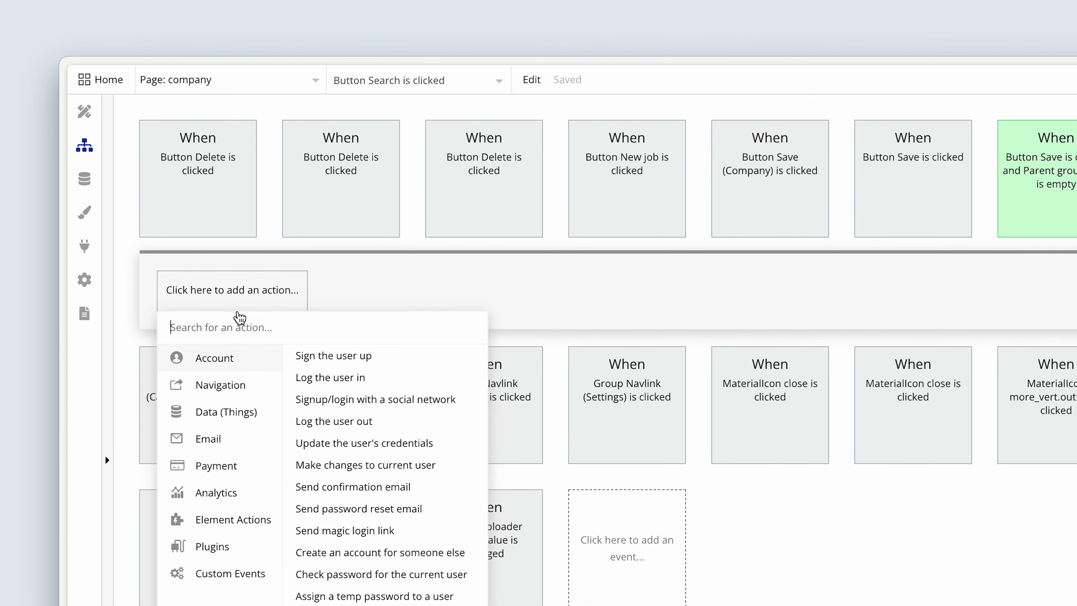
{"action": "mouse_move", "coordinate": [235, 385]}
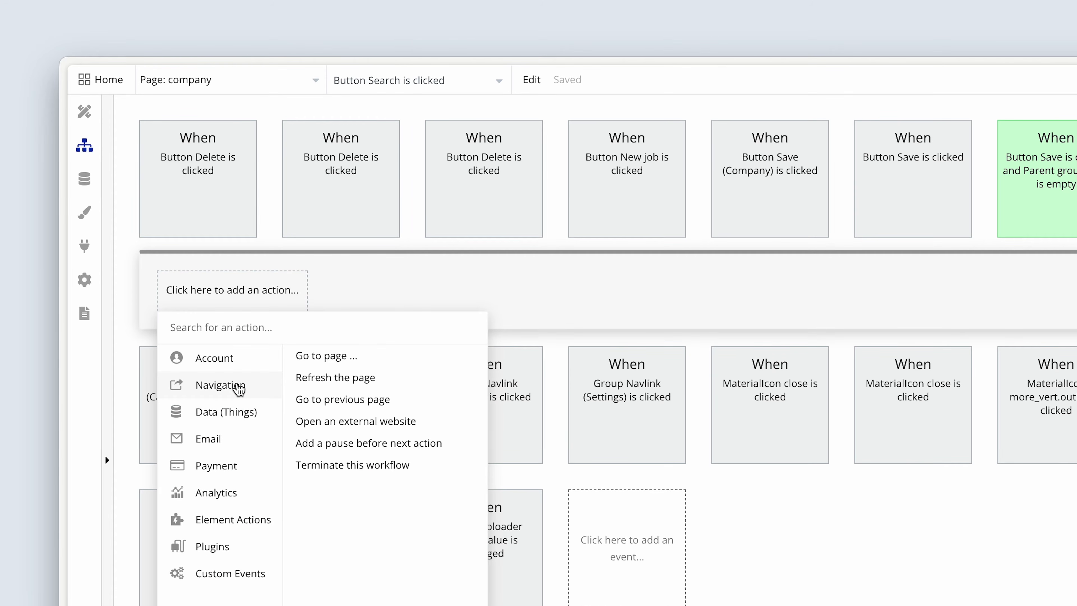
{"action": "left_click", "coordinate": [357, 364]}
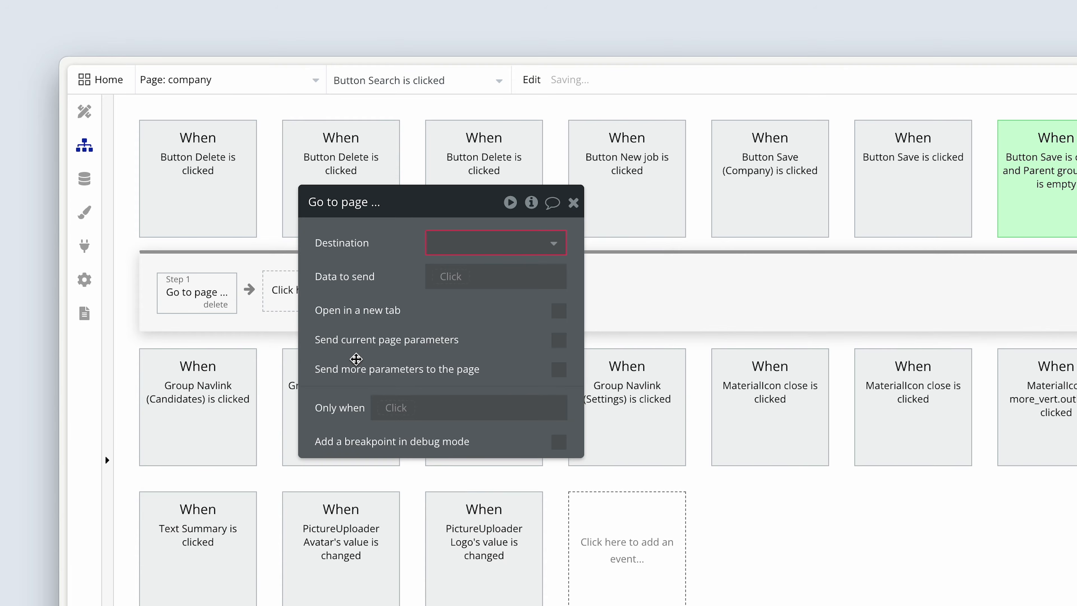
Step: Set the navigation action's destination to the company page and send Current page's Company as its data
{"action": "left_click_drag", "start_coordinate": [387, 310], "coordinate": [353, 394]}
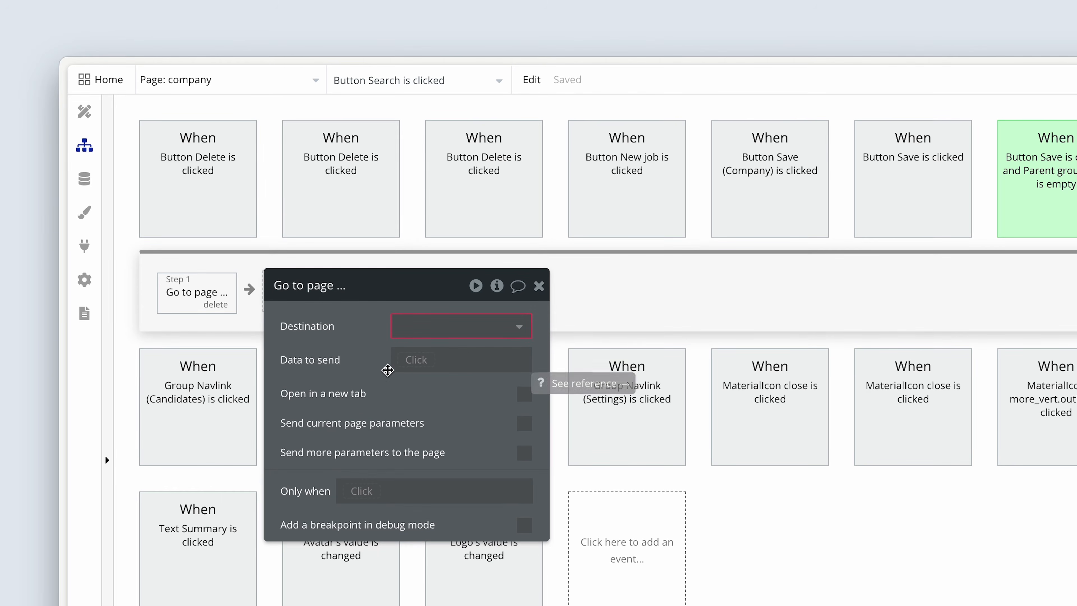
{"action": "left_click", "coordinate": [436, 330]}
{"action": "left_click", "coordinate": [453, 378]}
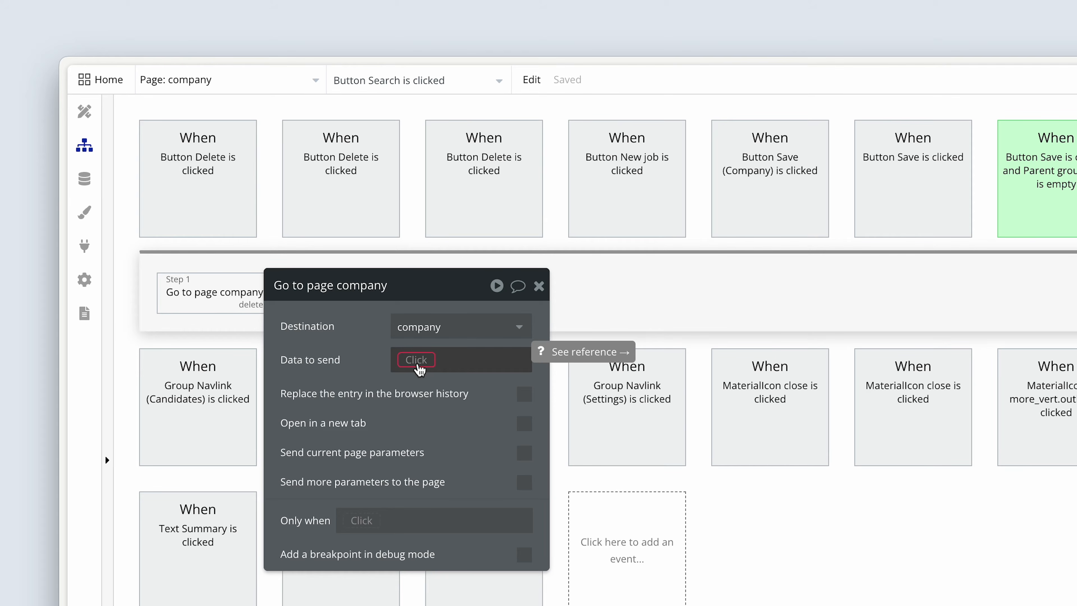
{"action": "left_click", "coordinate": [417, 365]}
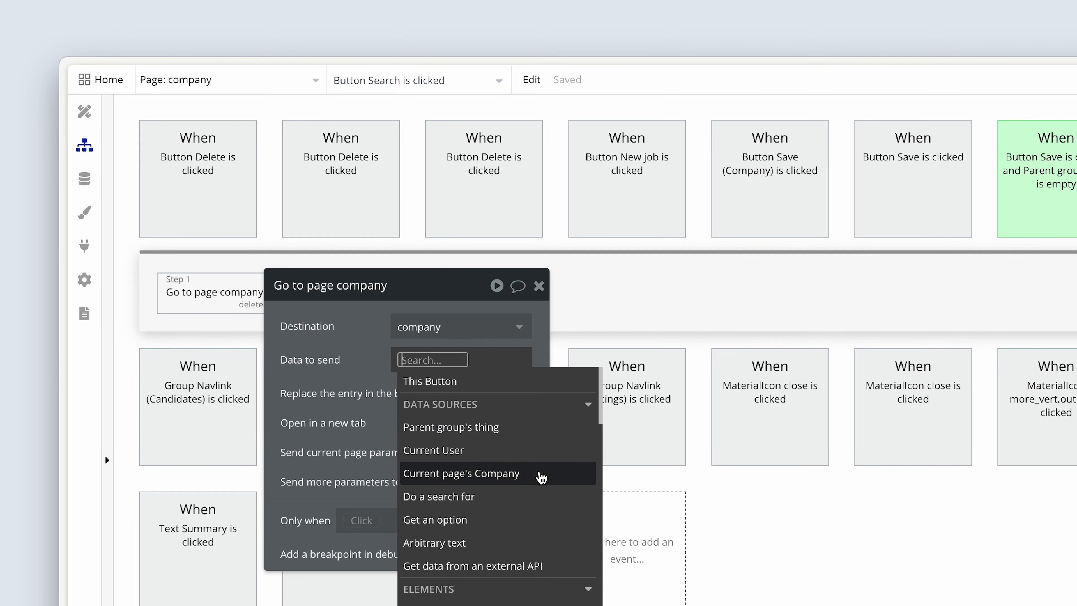
{"action": "left_click", "coordinate": [542, 475]}
{"action": "left_click", "coordinate": [355, 418]}
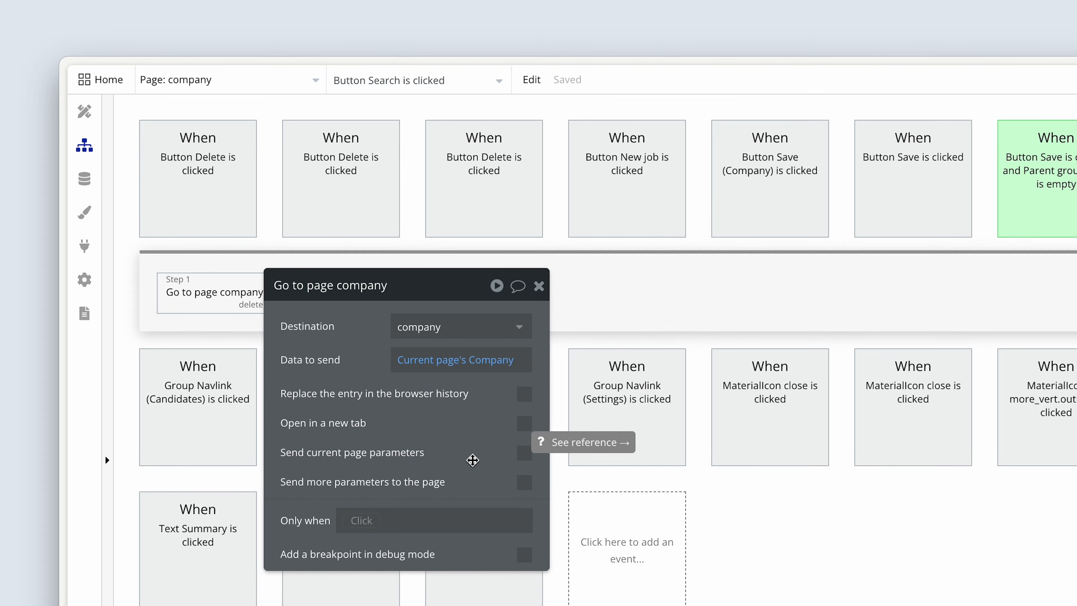
Step: Make the Go to page action send the current page parameters, and check the existing URL parameters in the app preview
{"action": "left_click", "coordinate": [525, 458]}
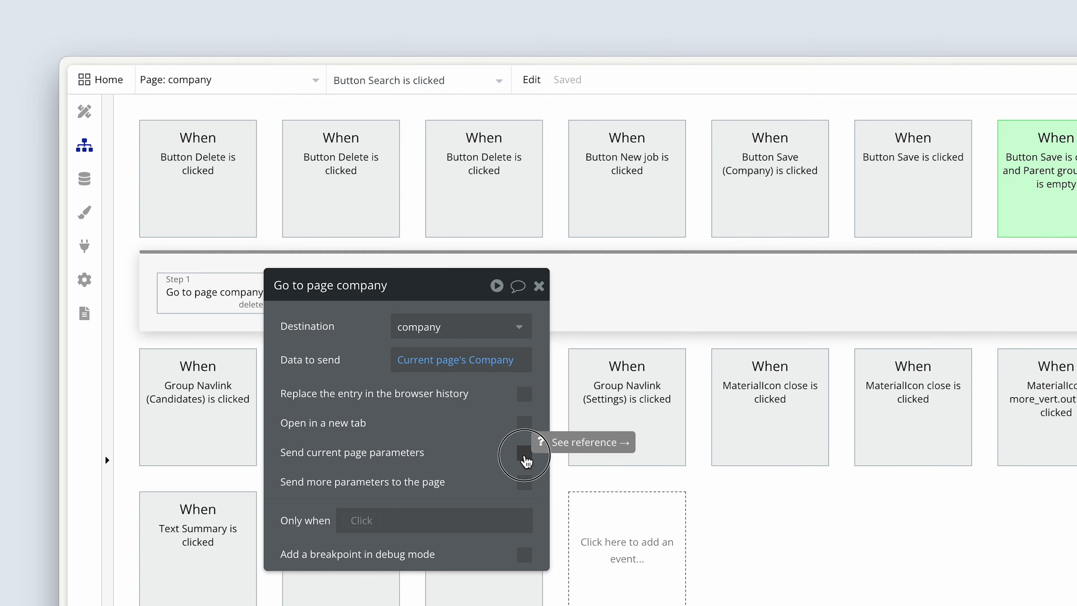
{"action": "key", "text": "ctrl+Tab"}
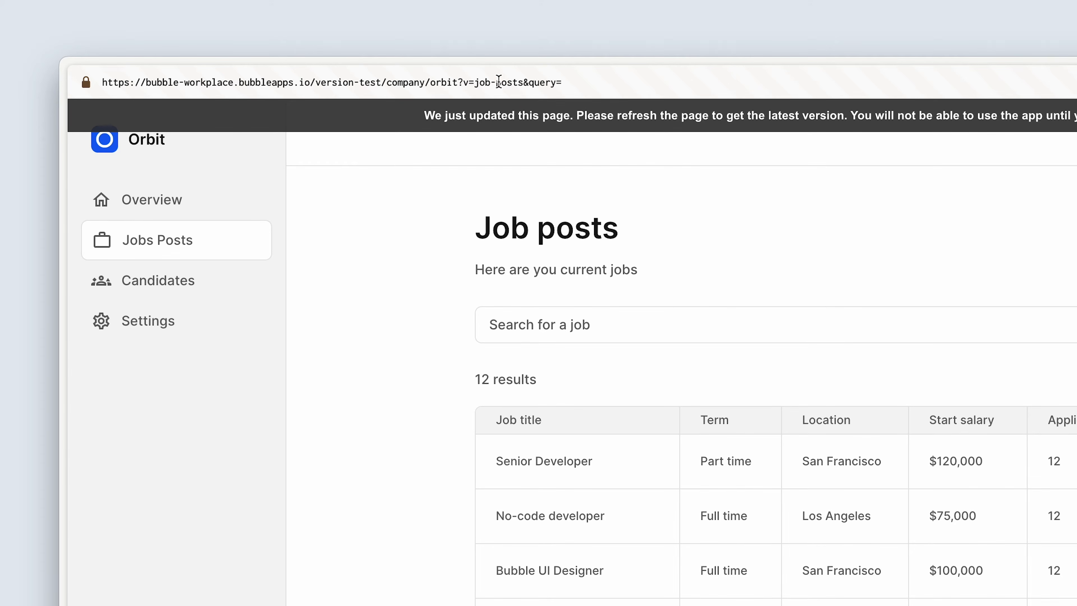
{"action": "key", "text": "ctrl+Tab"}
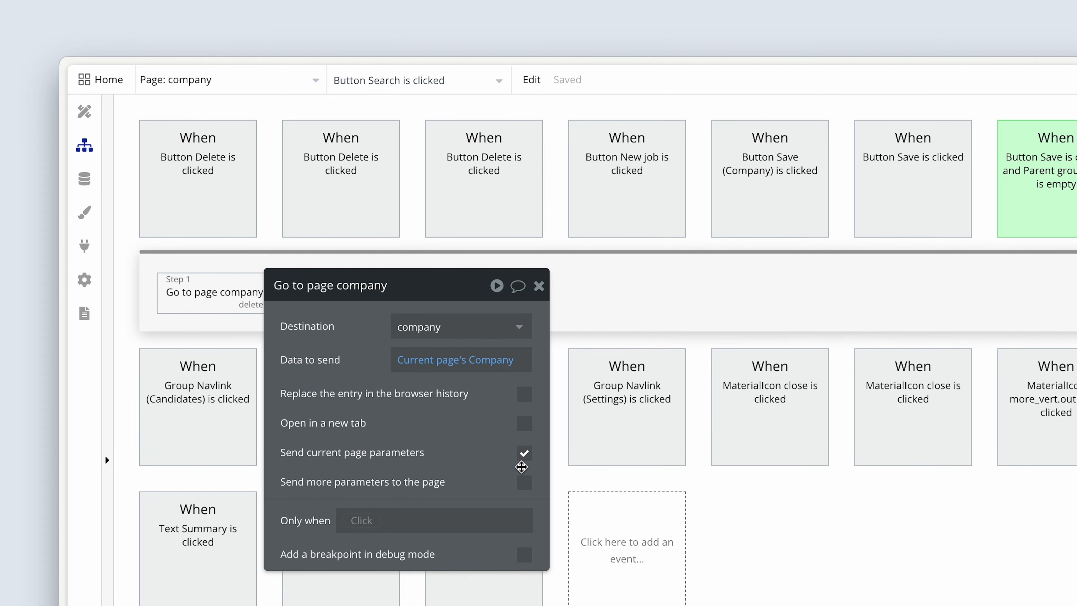
Step: Enable sending more parameters to the page and name the parameter key query
{"action": "left_click", "coordinate": [525, 482]}
{"action": "left_click", "coordinate": [397, 531]}
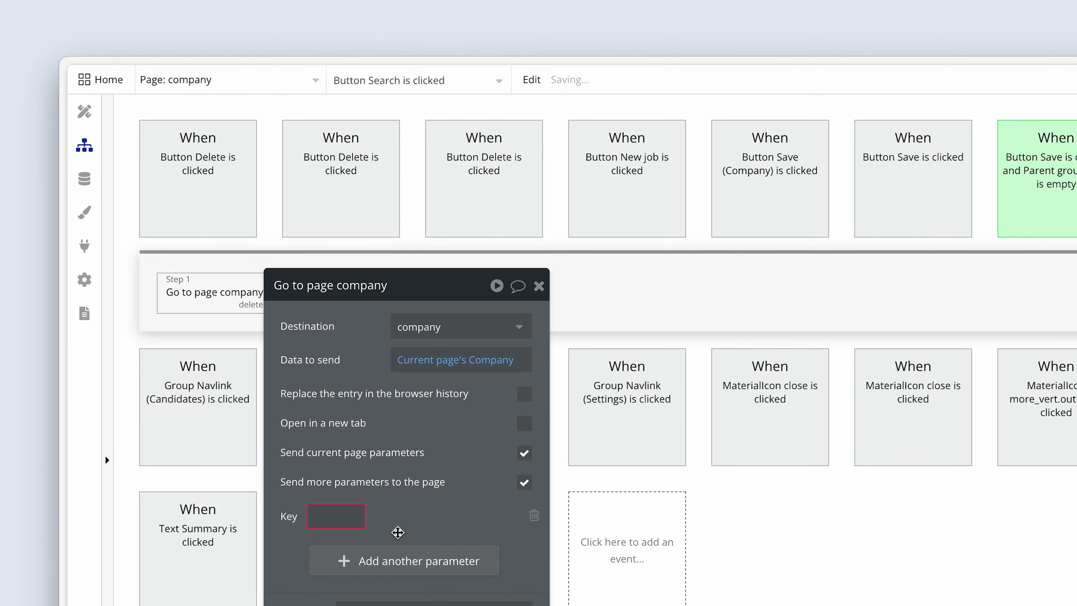
{"action": "left_click", "coordinate": [327, 521]}
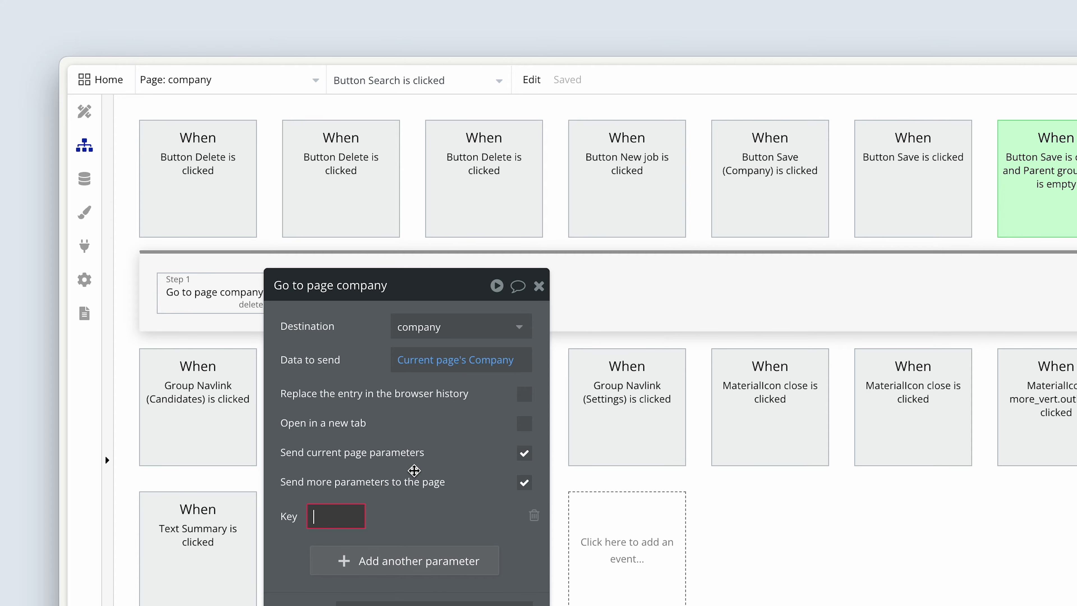
{"action": "type", "text": "query"}
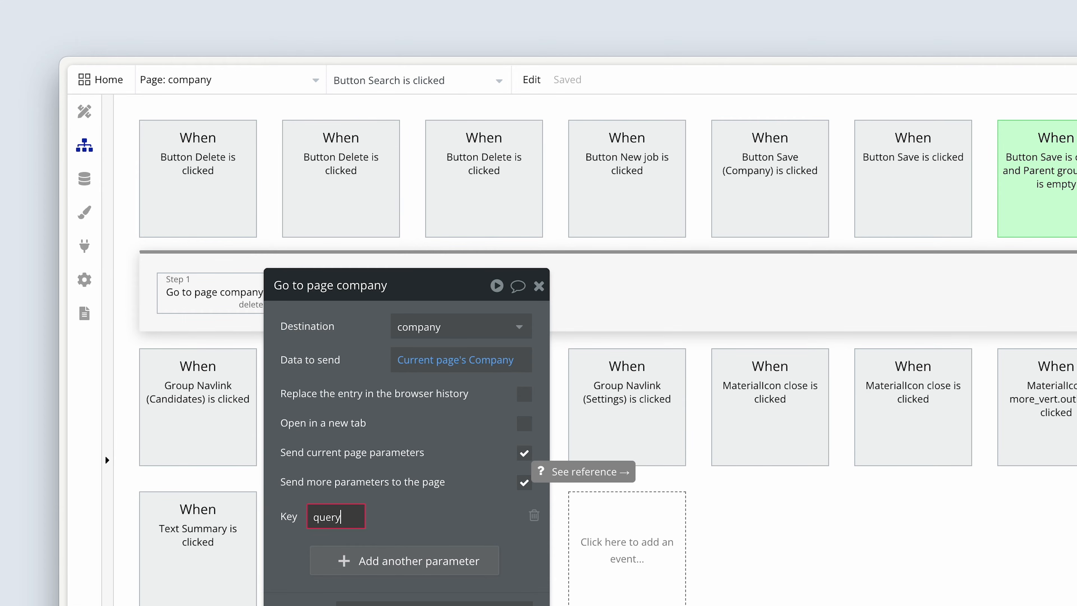
{"action": "left_click", "coordinate": [444, 444]}
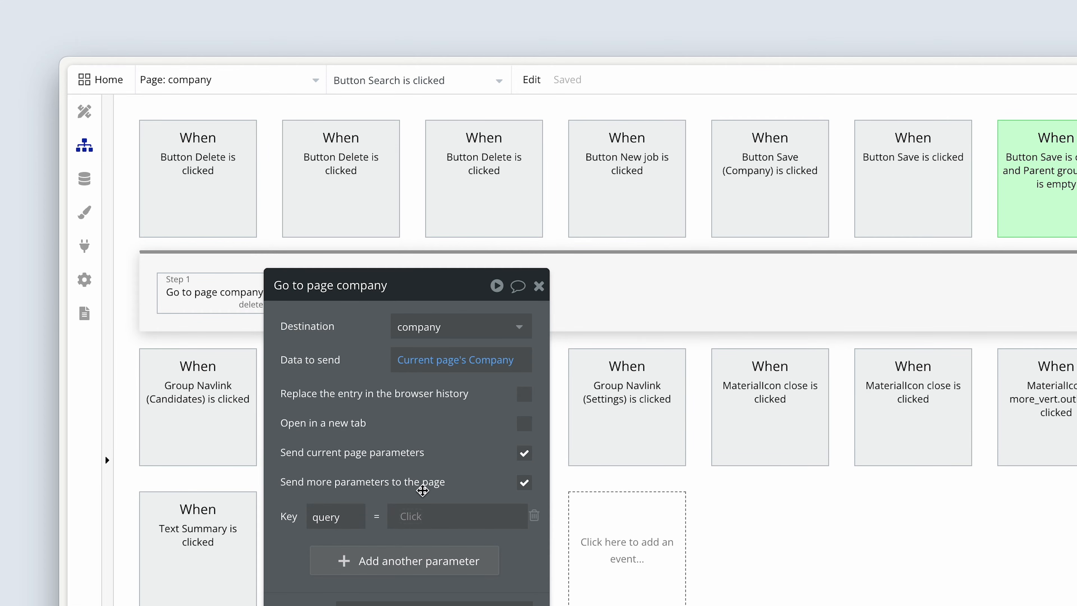
Step: Set the query parameter's value to Input Job filter's value
{"action": "left_click", "coordinate": [413, 516]}
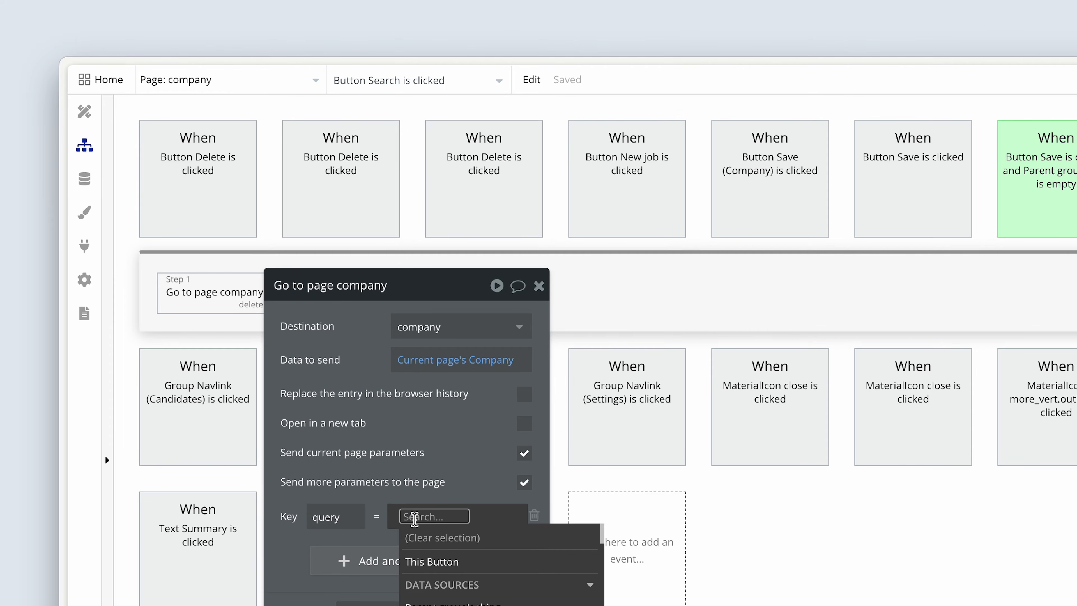
{"action": "type", "text": "filter"}
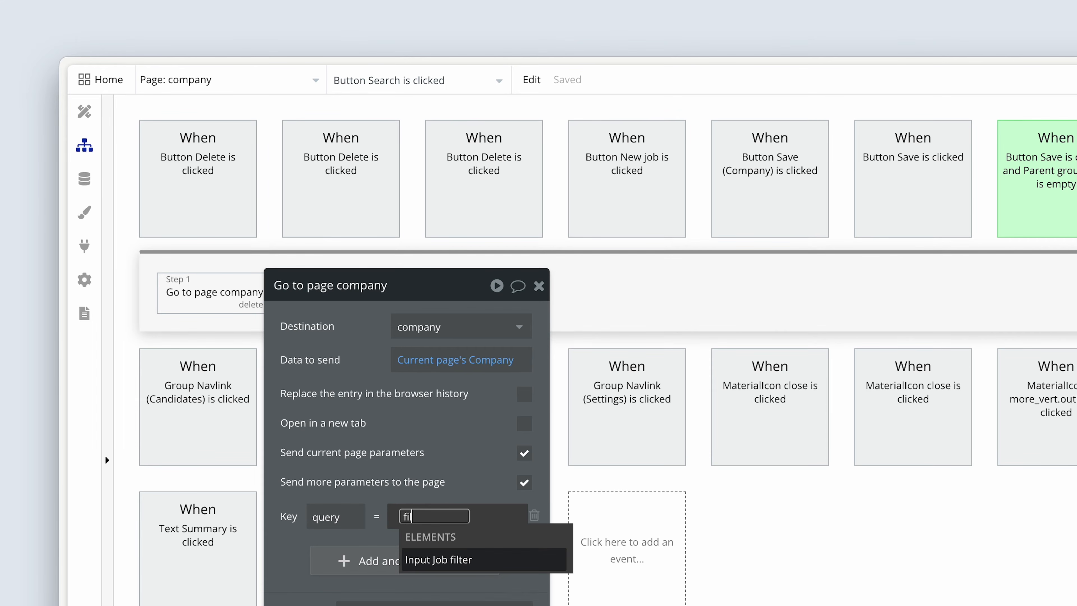
{"action": "left_click", "coordinate": [500, 570]}
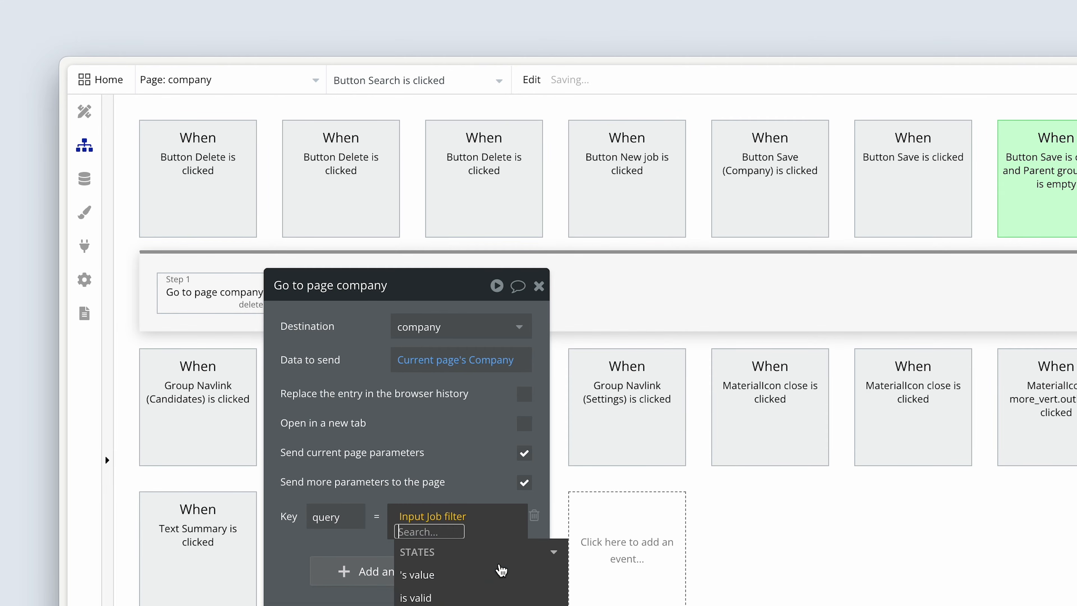
{"action": "left_click", "coordinate": [478, 584]}
{"action": "left_click_drag", "start_coordinate": [466, 469], "coordinate": [501, 469]}
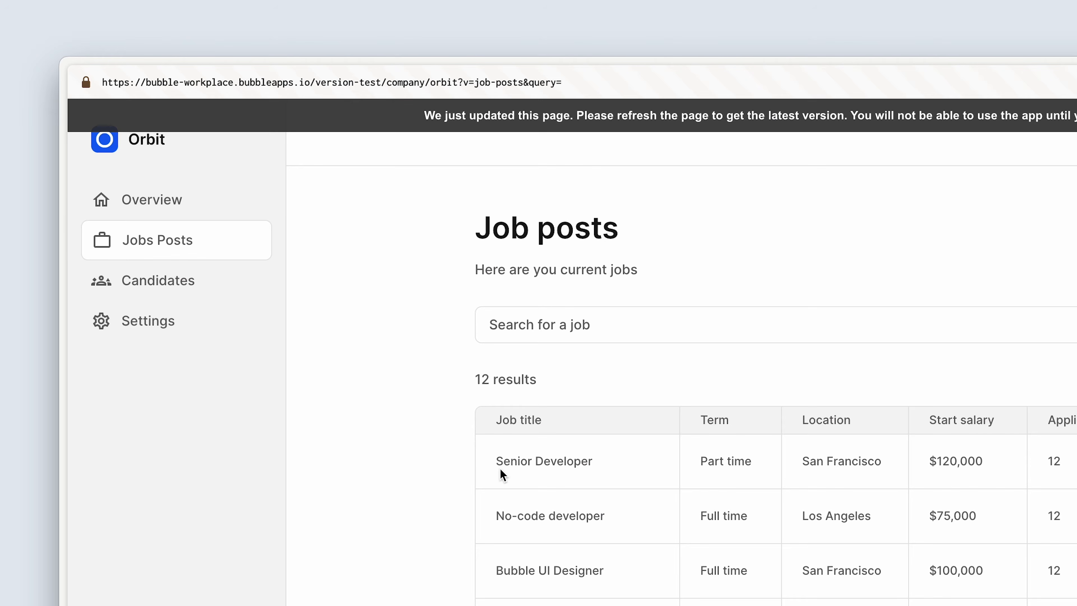
Step: Switch to the app preview, refresh it, and search the job posts for Bubble
{"action": "left_click", "coordinate": [581, 109]}
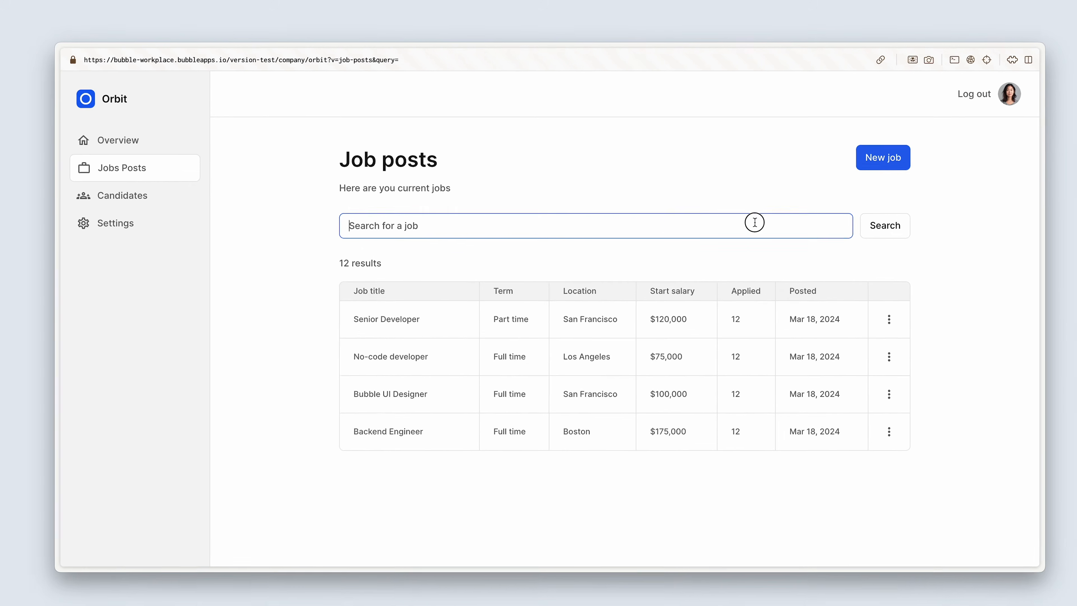
{"action": "type", "text": "Bubble"}
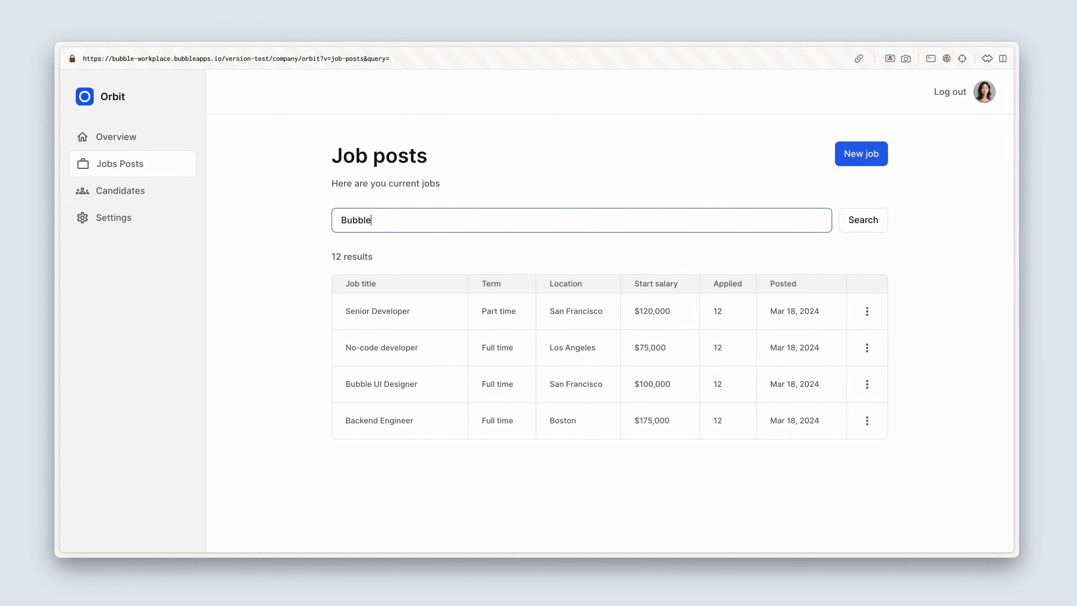
{"action": "left_click", "coordinate": [872, 225]}
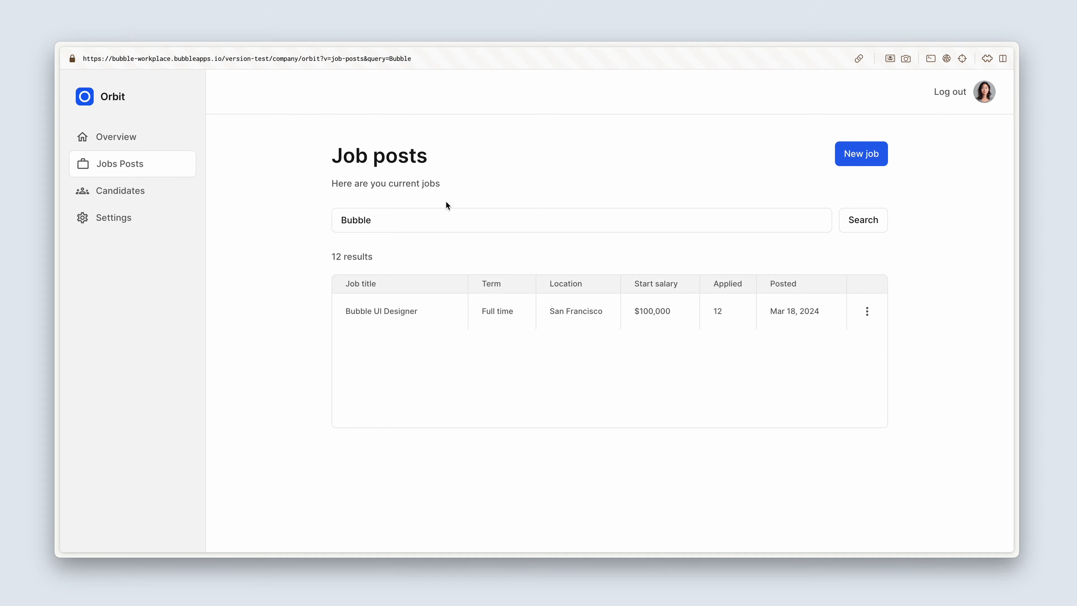
Step: Clear the job search field and run the search with an empty query
{"action": "left_click_drag", "start_coordinate": [391, 220], "coordinate": [305, 219]}
{"action": "key", "text": "BackSpace"}
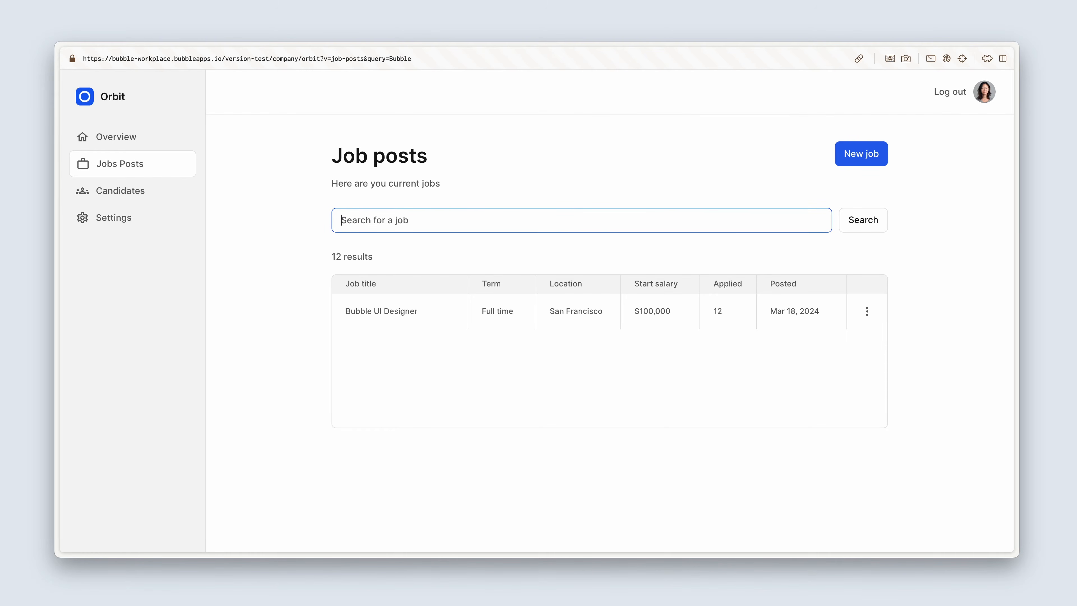
{"action": "key", "text": "Return"}
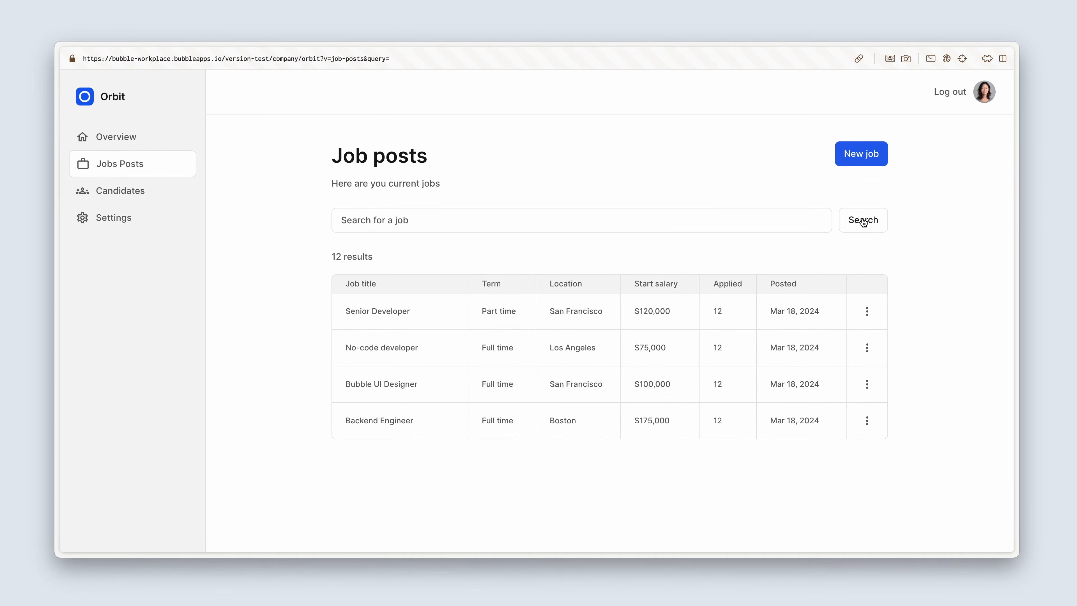
Step: Search the job posts in the preview for Engineer
{"action": "left_click", "coordinate": [680, 227]}
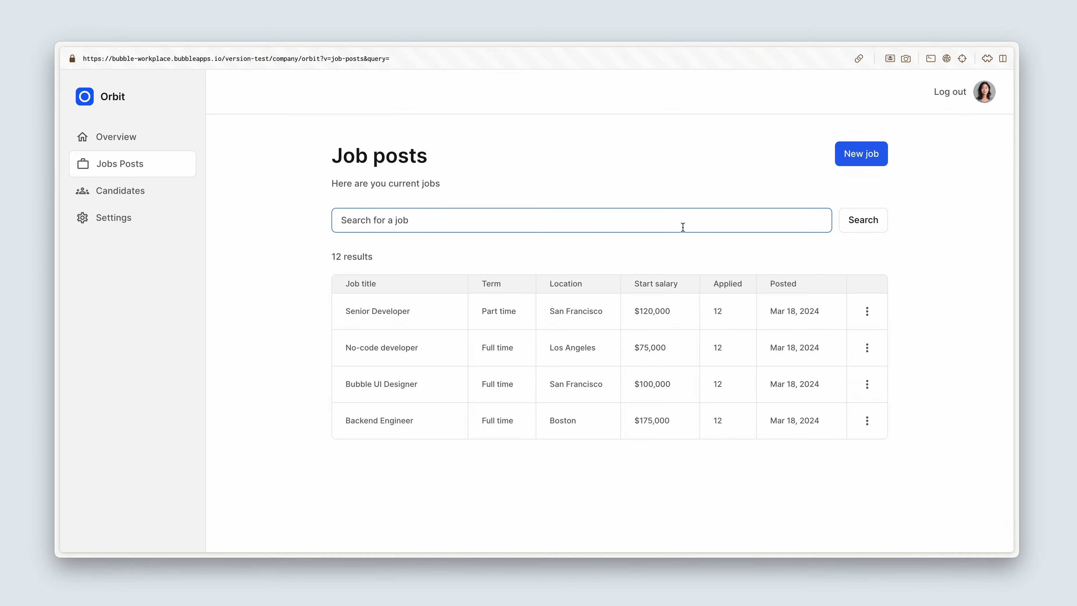
{"action": "type", "text": "Engineer"}
{"action": "key", "text": "Return"}
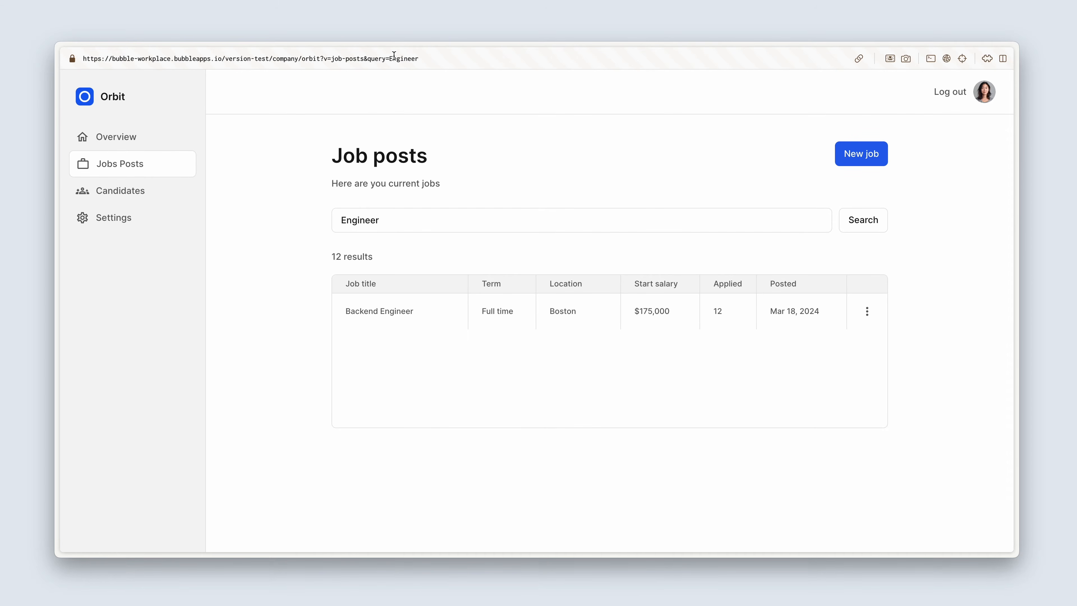
Step: Return to the Bubble editor and start the Search button event's Only when condition with Get data from page URL, using the parameter name query
{"action": "key", "text": "alt+Tab"}
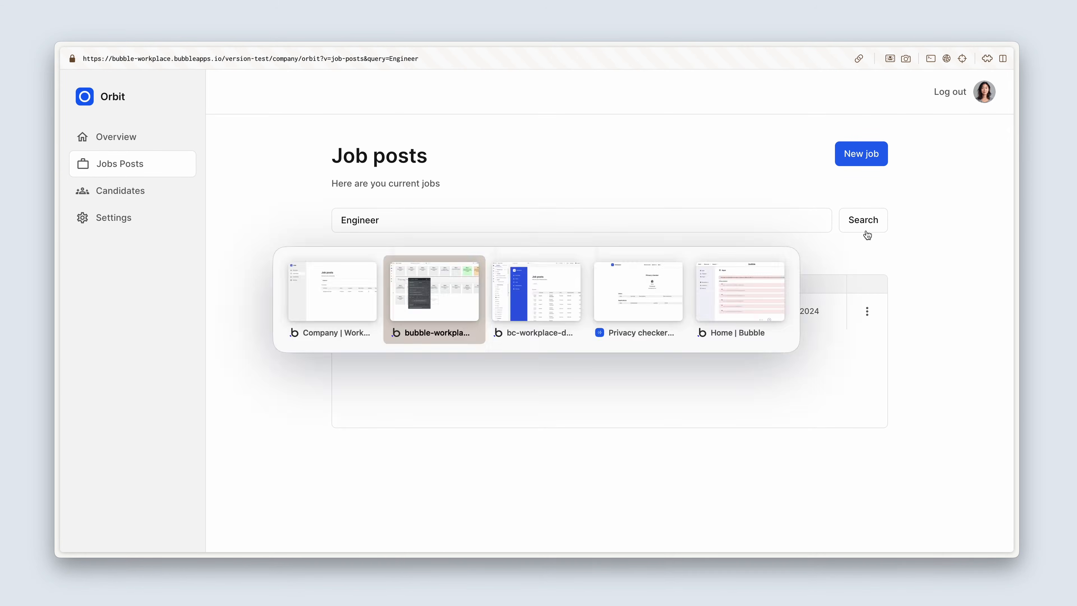
{"action": "left_click_drag", "start_coordinate": [225, 257], "coordinate": [816, 229]}
{"action": "left_click", "coordinate": [903, 127]}
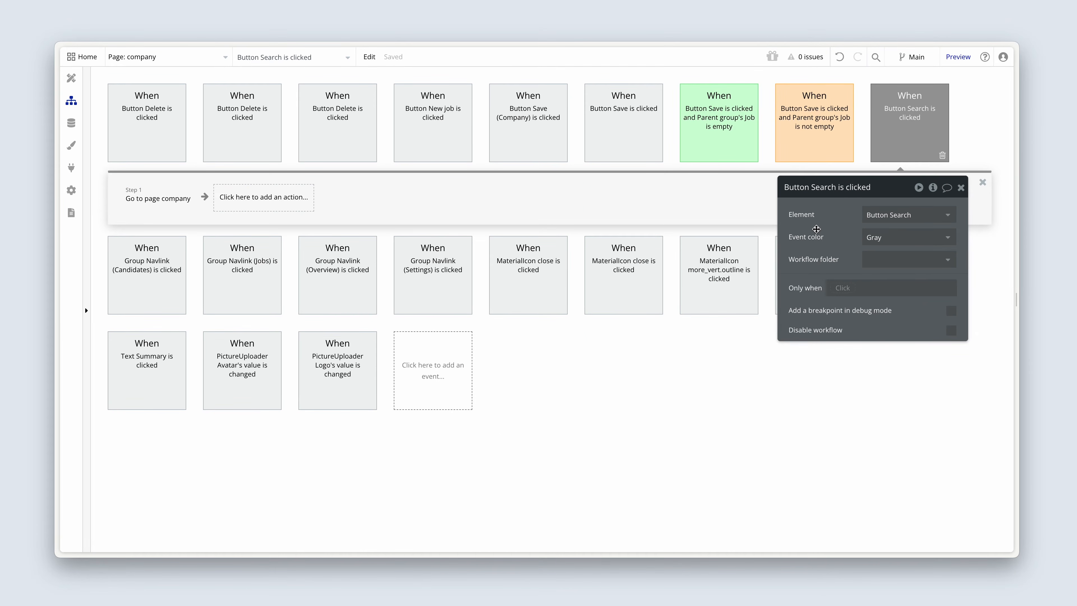
{"action": "left_click", "coordinate": [841, 288]}
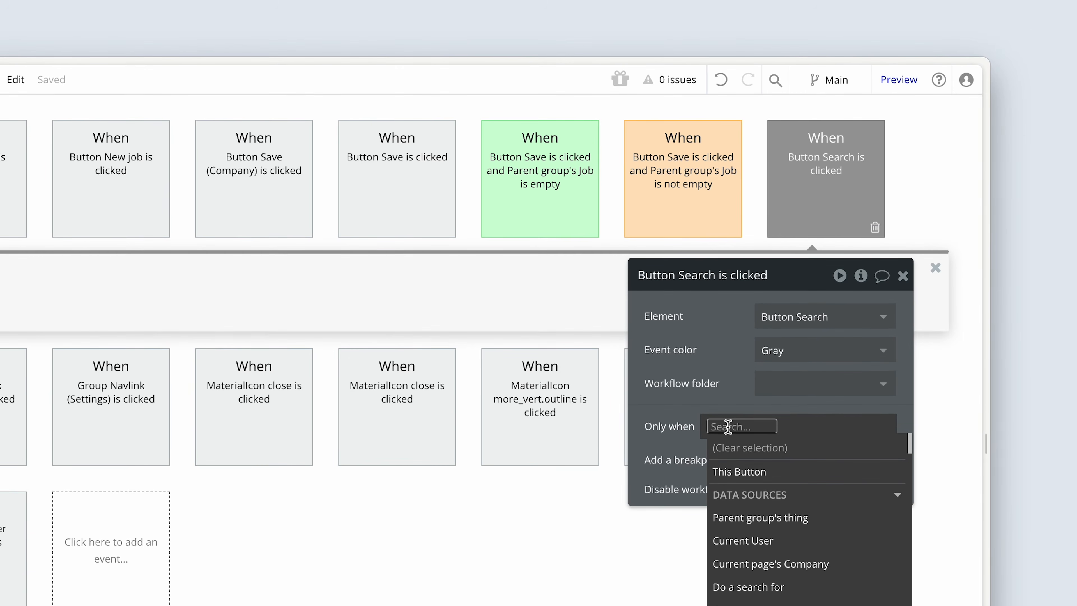
{"action": "type", "text": "get"}
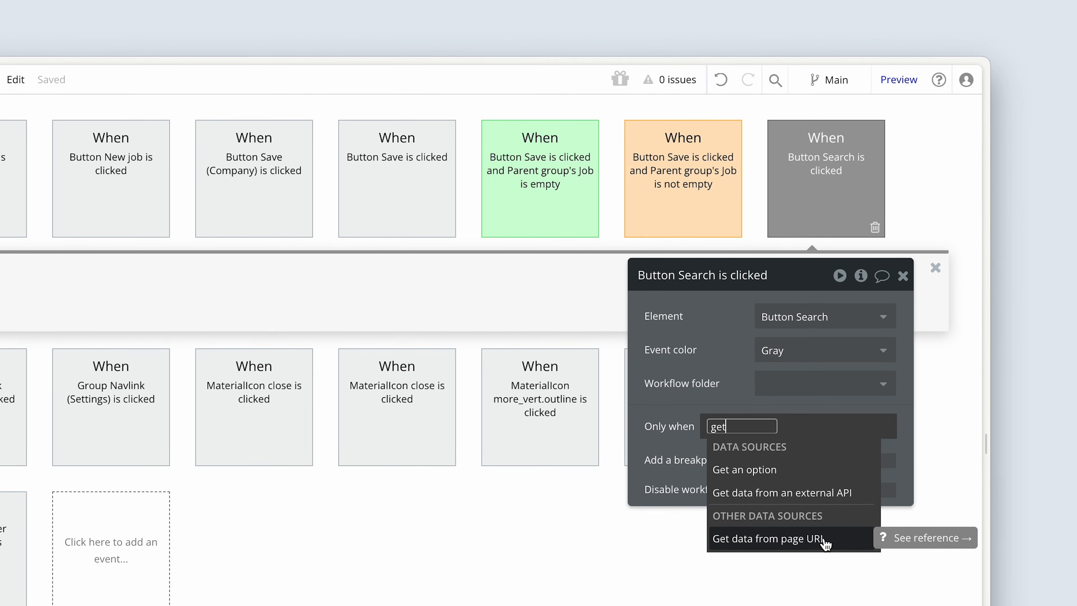
{"action": "left_click", "coordinate": [831, 541]}
{"action": "left_click", "coordinate": [512, 350]}
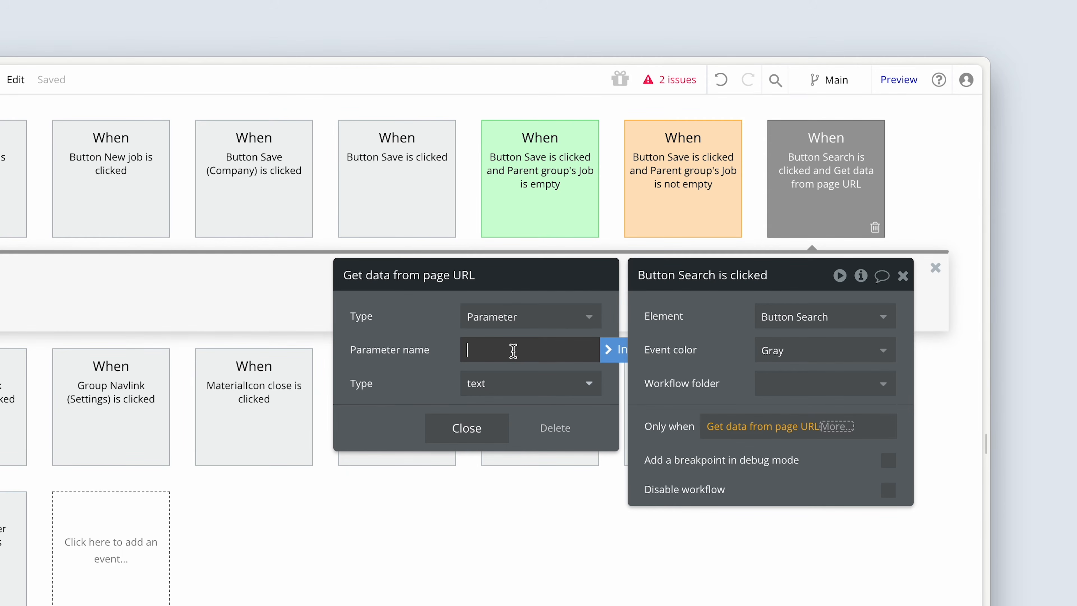
{"action": "type", "text": "query"}
Step: Complete the Search event's condition with is empty and set the event color to Green
{"action": "left_click", "coordinate": [847, 430]}
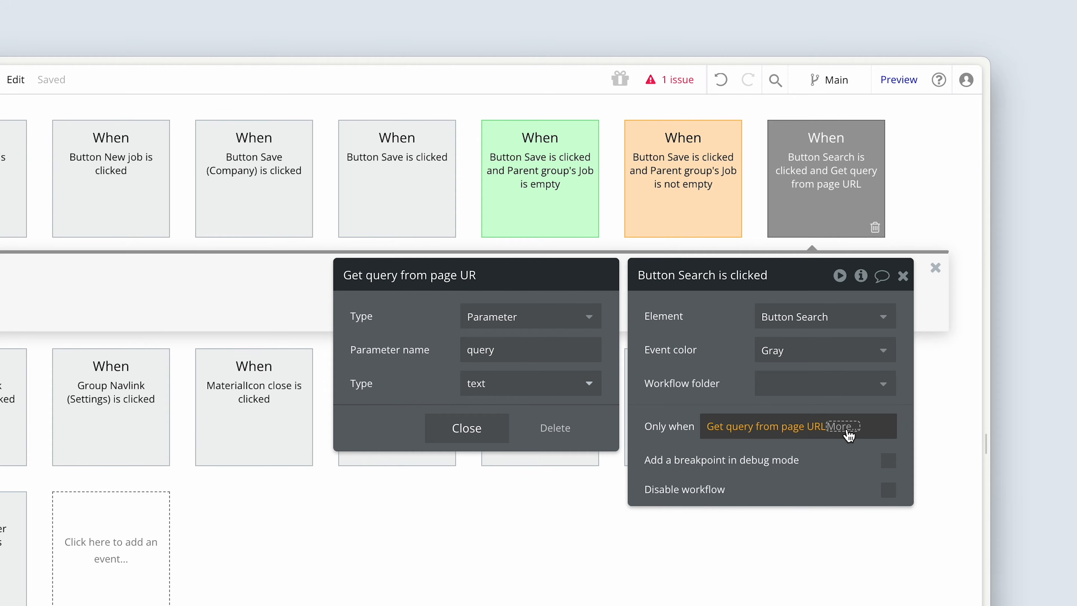
{"action": "left_click", "coordinate": [845, 429]}
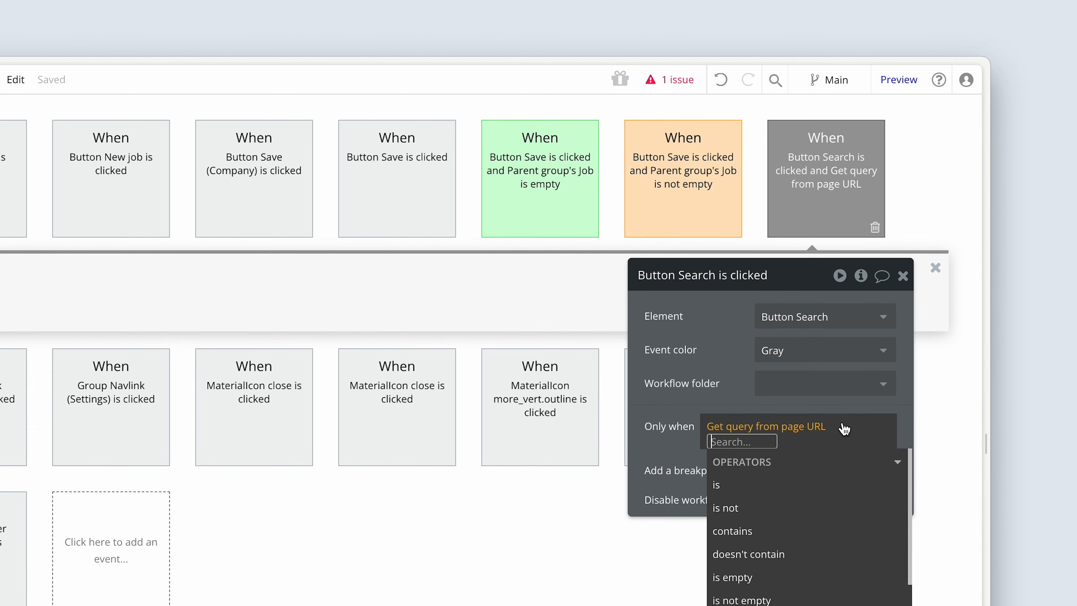
{"action": "type", "text": "emp"}
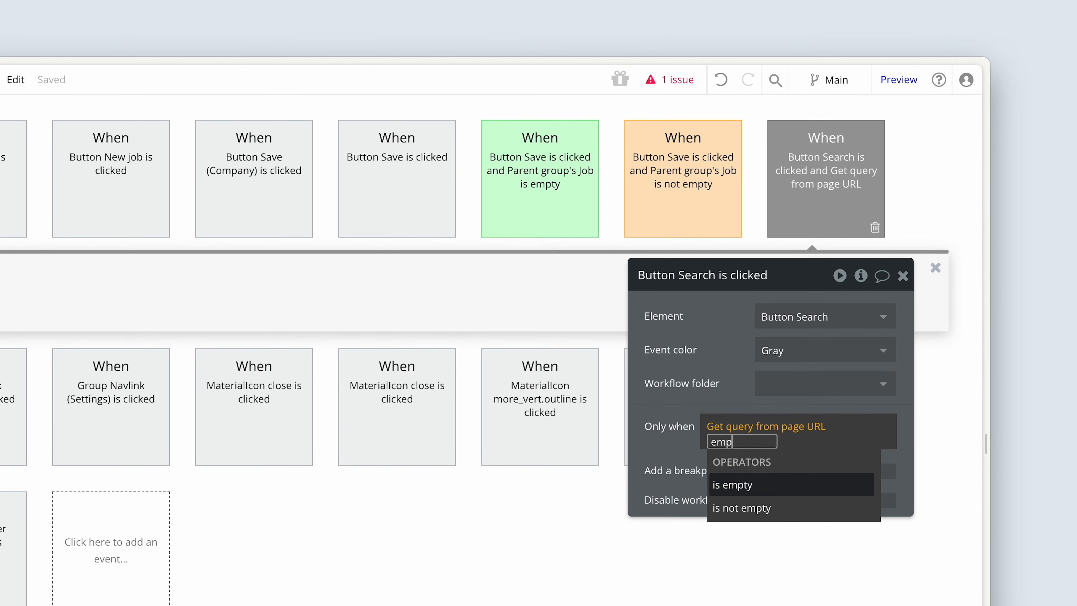
{"action": "left_click", "coordinate": [795, 488]}
{"action": "left_click", "coordinate": [718, 374]}
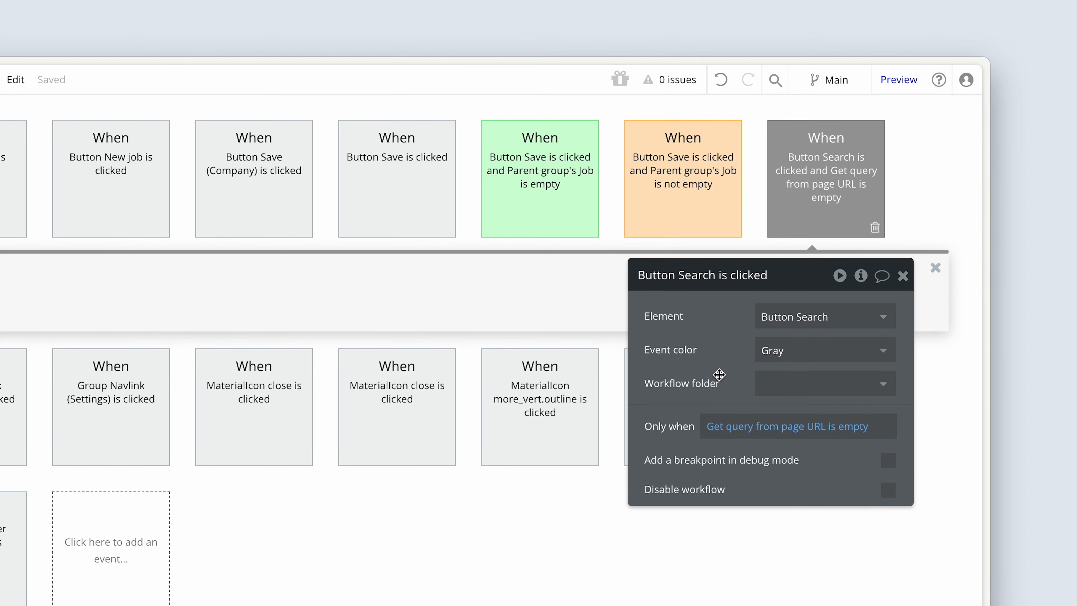
{"action": "left_click", "coordinate": [795, 351]}
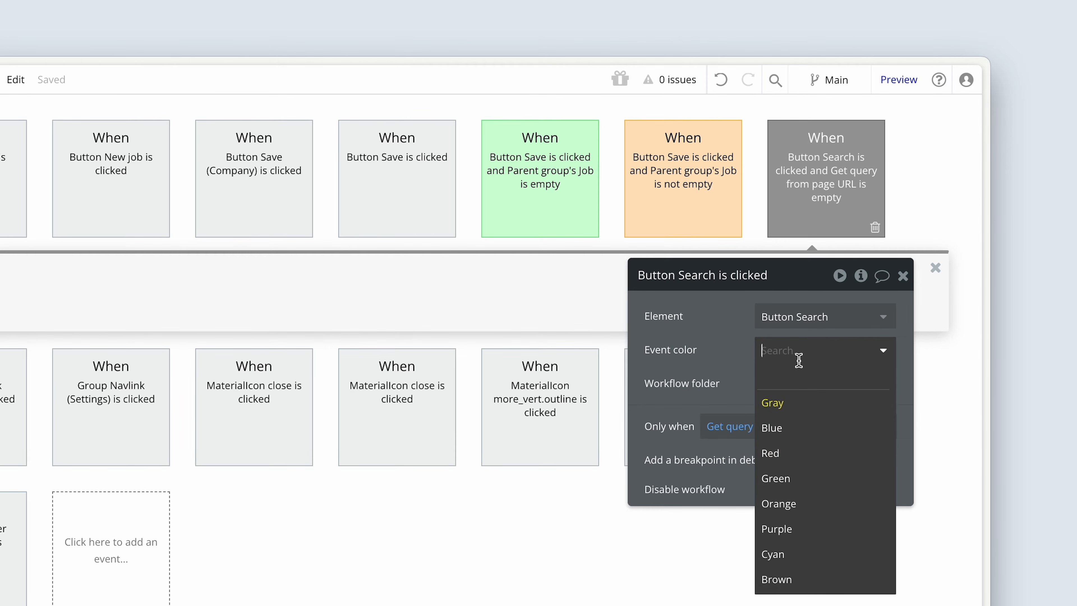
{"action": "left_click", "coordinate": [801, 478]}
Step: Duplicate the green Search button event by copying and pasting it
{"action": "right_click", "coordinate": [819, 197]}
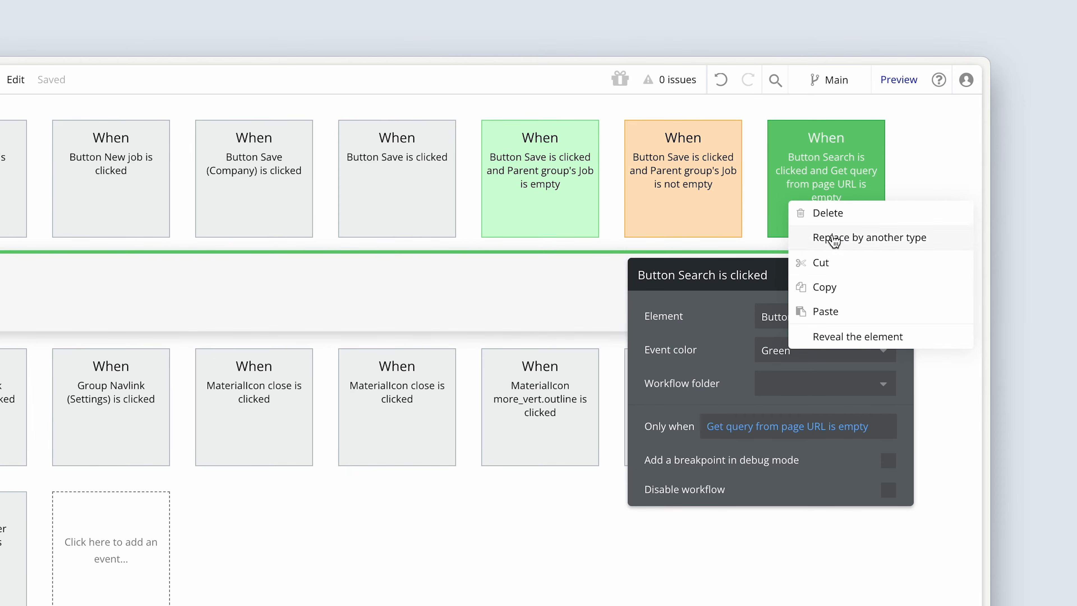
{"action": "left_click", "coordinate": [833, 288]}
{"action": "right_click", "coordinate": [819, 188]}
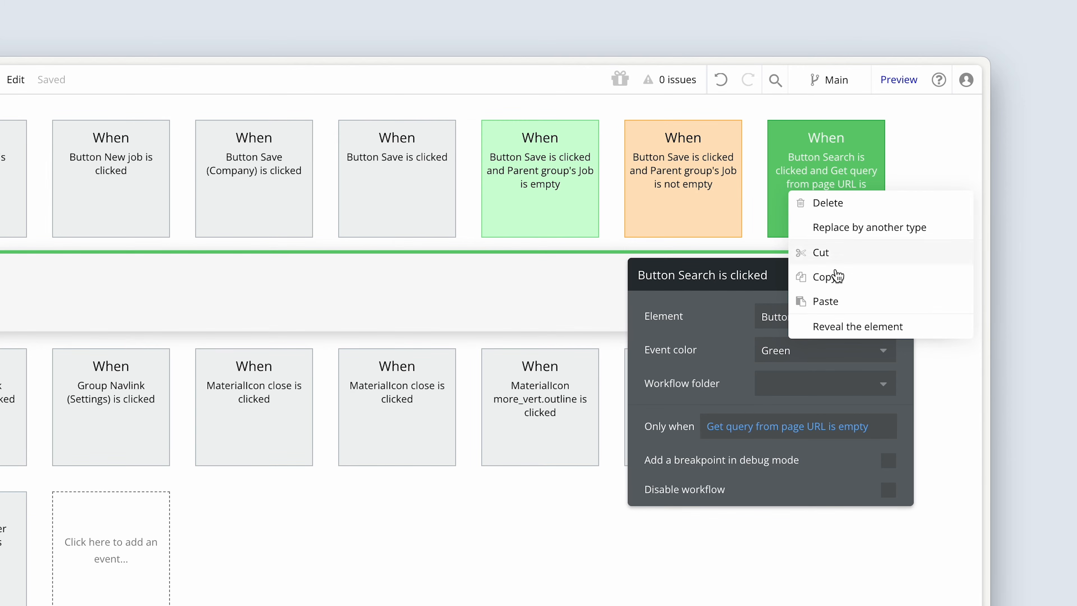
{"action": "left_click", "coordinate": [838, 302]}
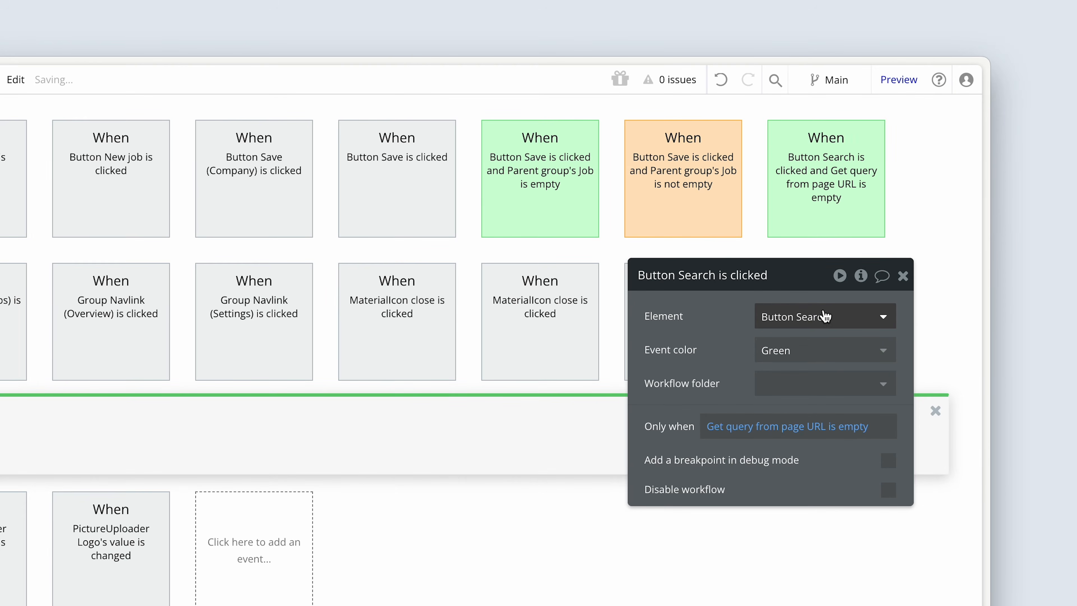
Step: Set the duplicated Search event's color to Orange and change its Only when condition to Get query from page URL is not empty
{"action": "left_click_drag", "start_coordinate": [723, 349], "coordinate": [360, 134]}
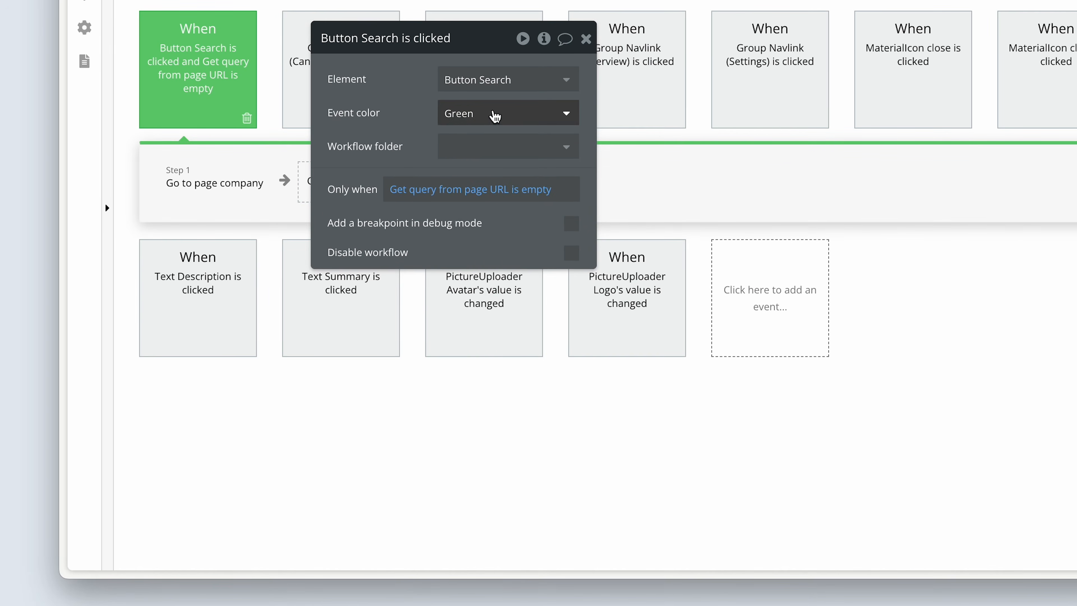
{"action": "left_click", "coordinate": [494, 116]}
{"action": "left_click", "coordinate": [478, 268]}
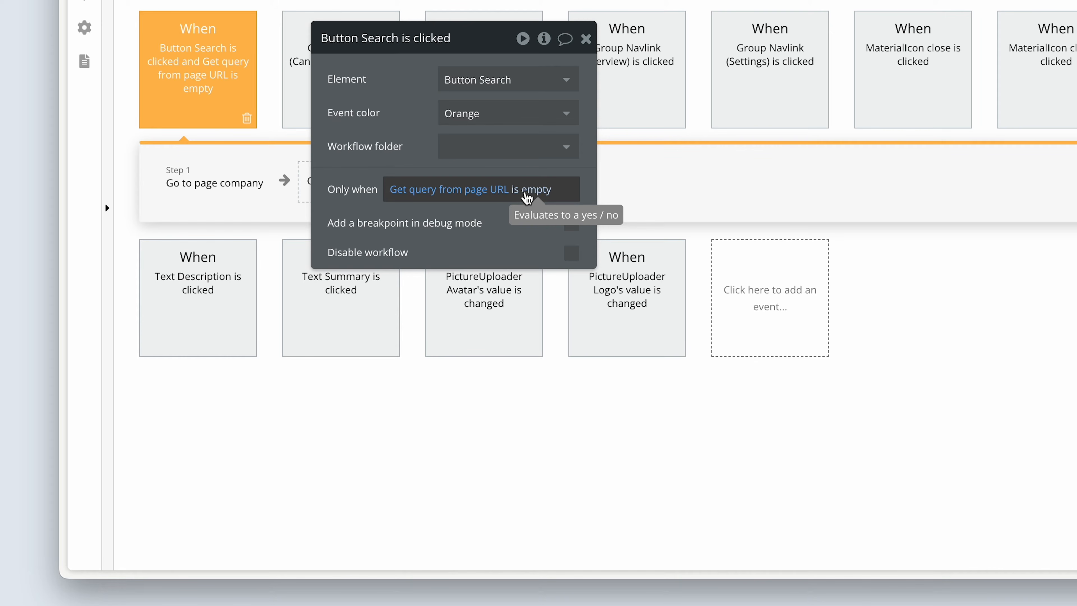
{"action": "left_click", "coordinate": [527, 190]}
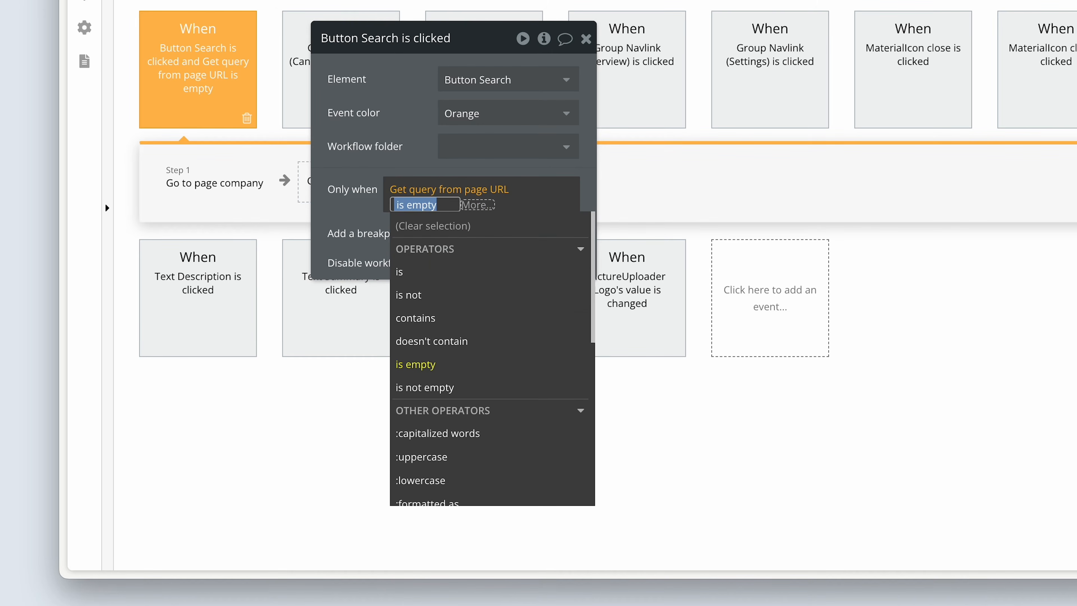
{"action": "type", "text": "emp"}
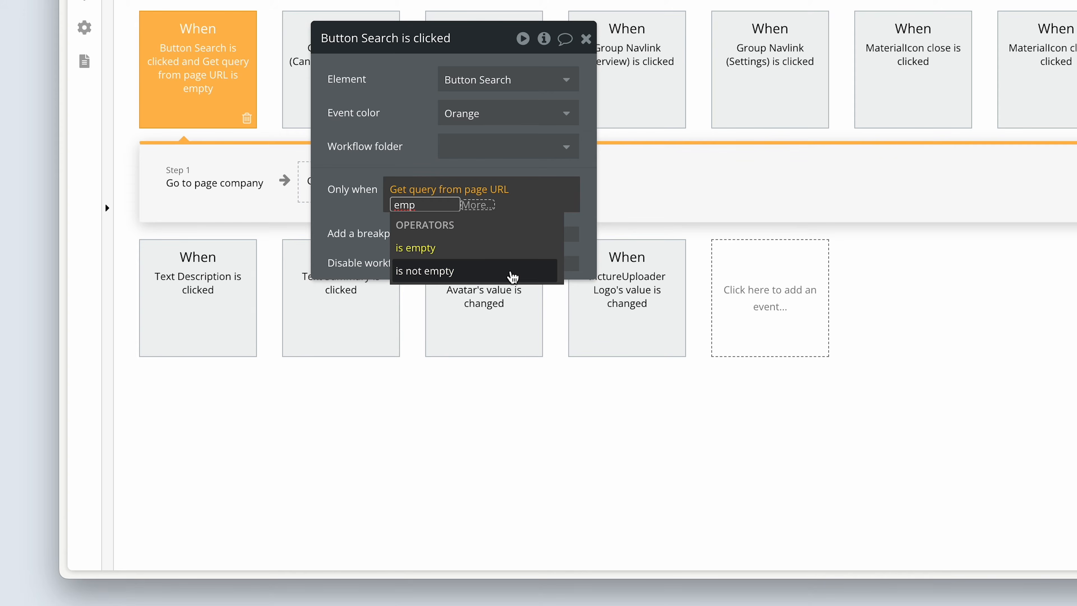
{"action": "left_click", "coordinate": [509, 273]}
{"action": "left_click", "coordinate": [400, 136]}
Step: Turn off Send current page parameters in the orange Search event's Go to page company action
{"action": "left_click_drag", "start_coordinate": [400, 137], "coordinate": [389, 278]}
{"action": "left_click", "coordinate": [204, 189]}
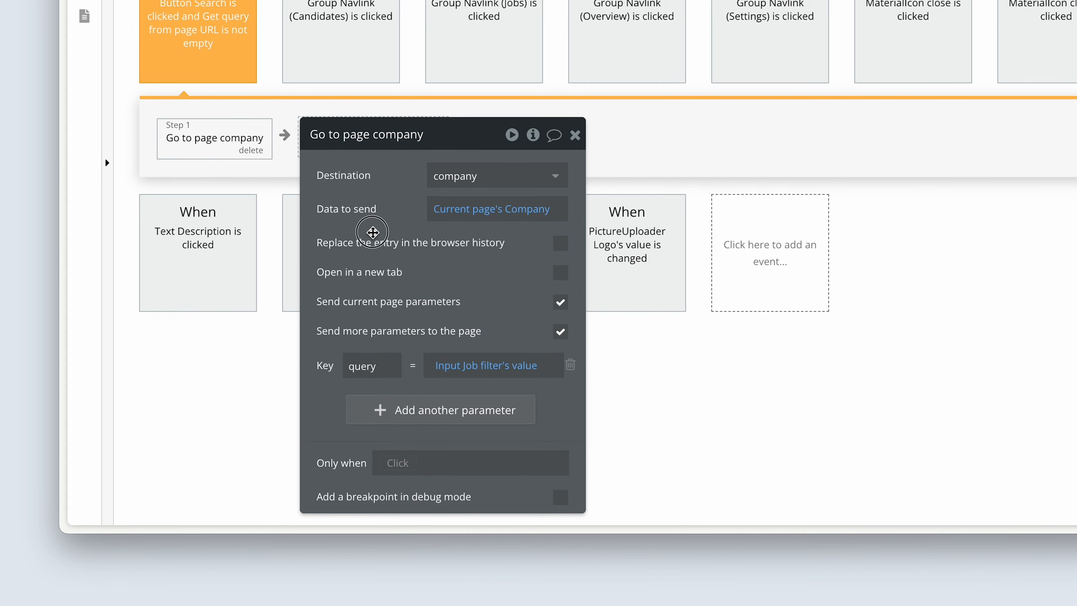
{"action": "left_click_drag", "start_coordinate": [373, 233], "coordinate": [372, 215]}
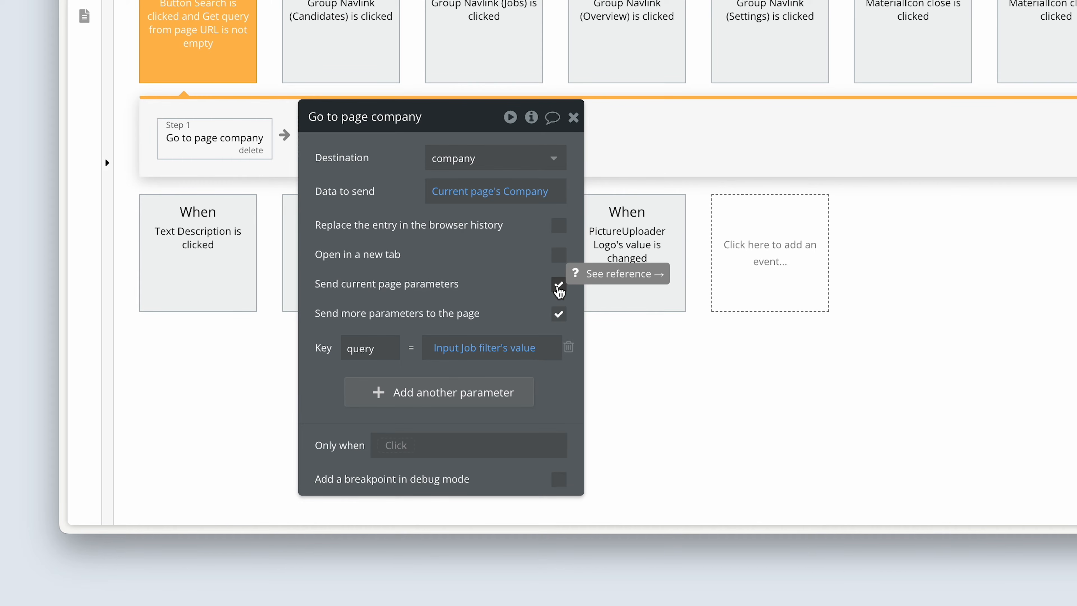
{"action": "left_click", "coordinate": [558, 285]}
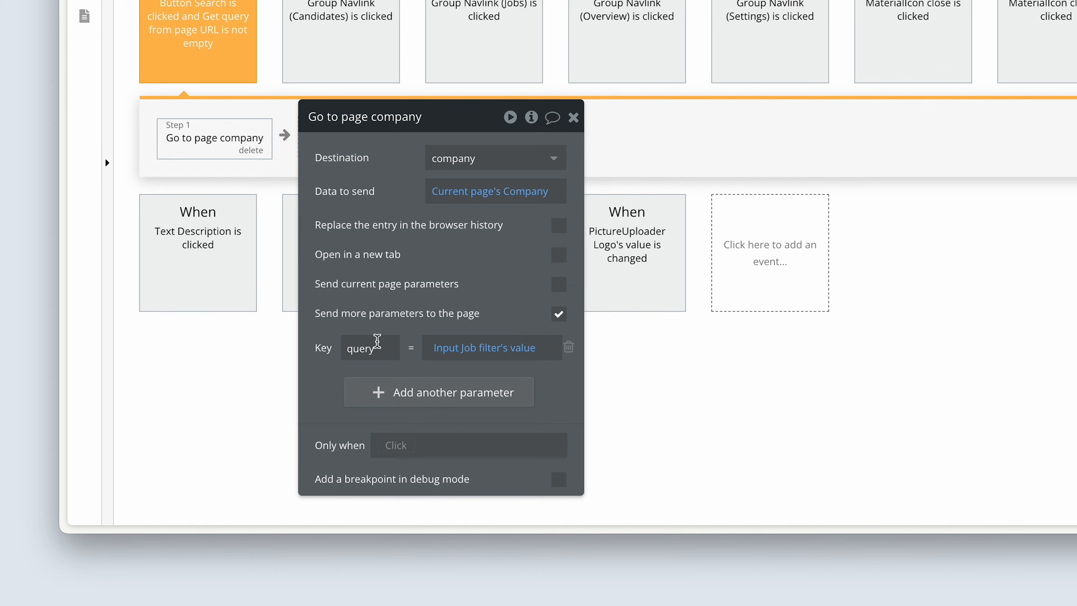
Step: Change the action's extra page parameter to key v with the static value job-posts, clearing the existing expression
{"action": "left_click_drag", "start_coordinate": [383, 350], "coordinate": [335, 351]}
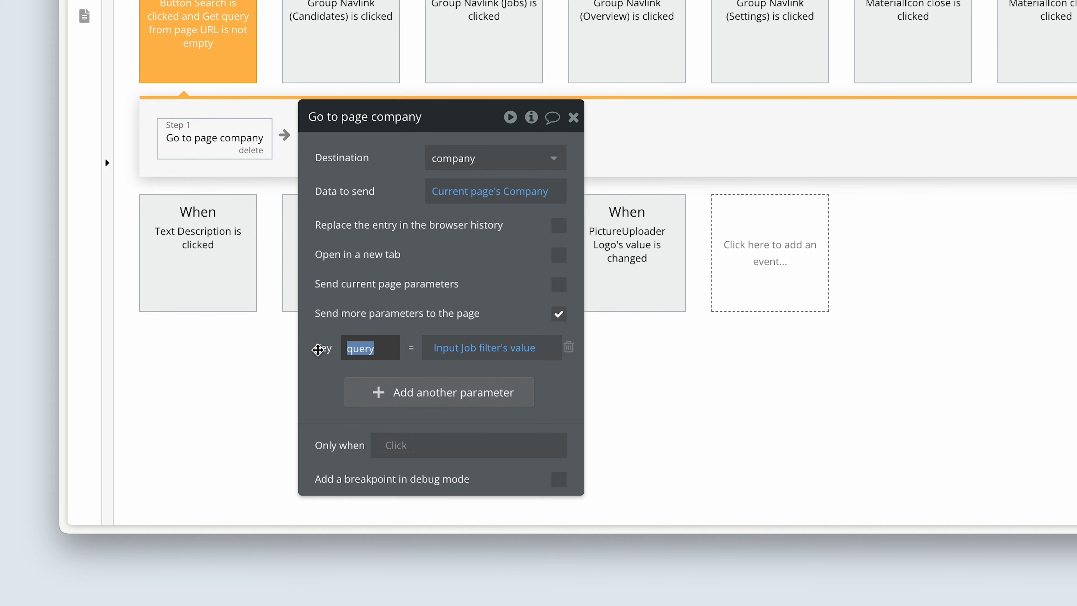
{"action": "type", "text": "v"}
{"action": "right_click", "coordinate": [463, 355]}
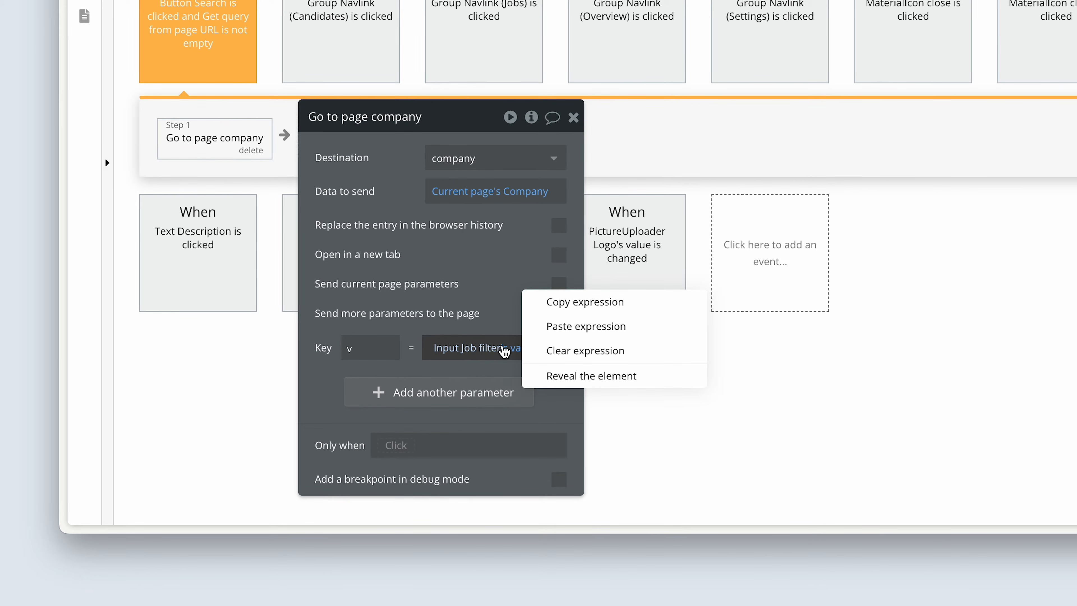
{"action": "left_click", "coordinate": [548, 350]}
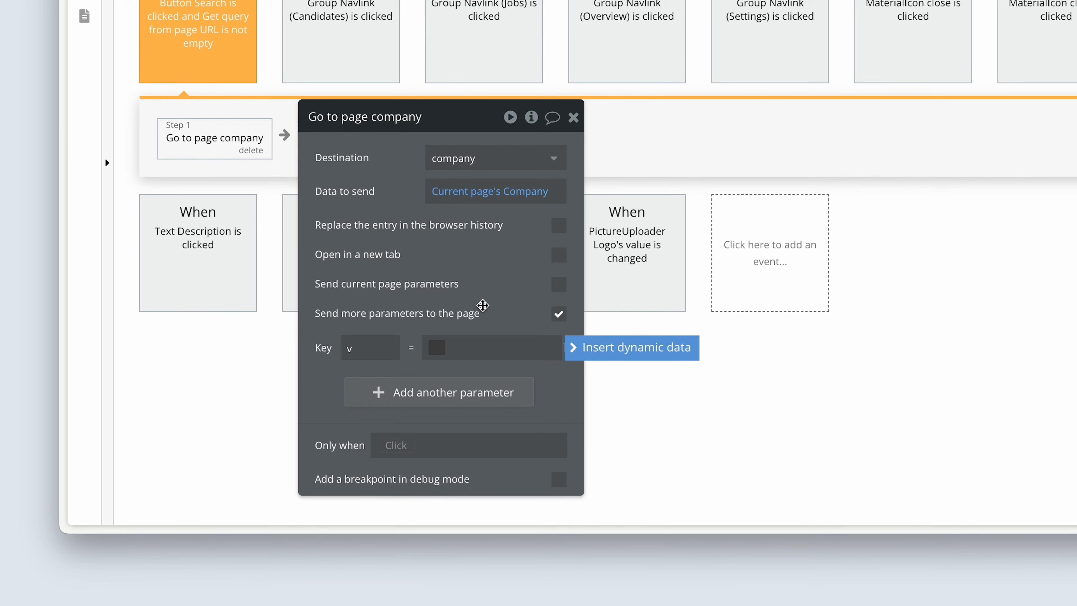
{"action": "type", "text": "job-posts"}
{"action": "left_click", "coordinate": [471, 263]}
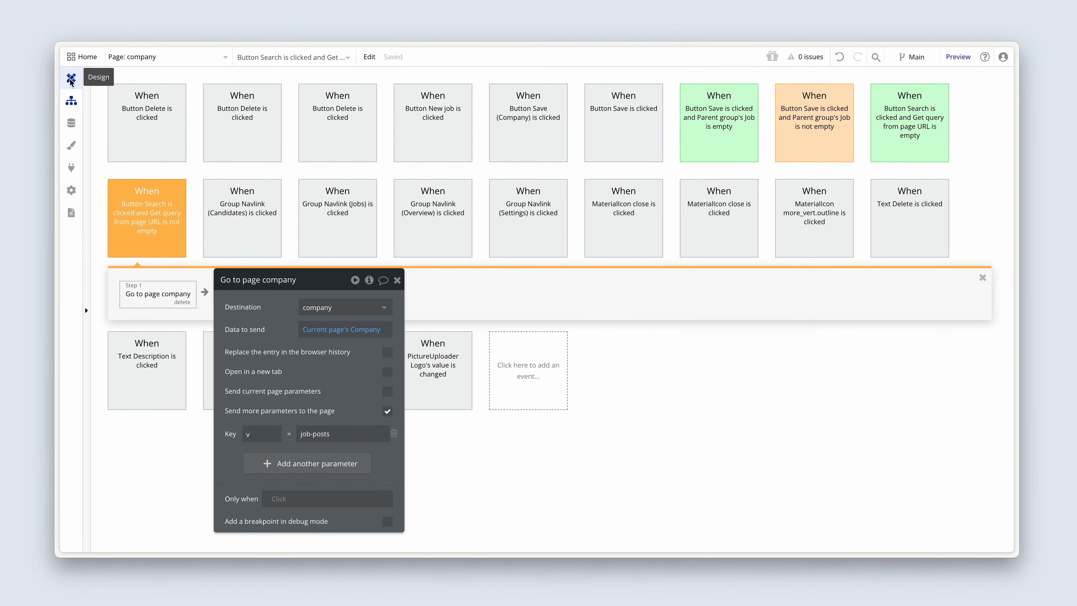
Step: Return to the page design and add a condition to Button Search using Get data from page URL with parameter name query
{"action": "left_click", "coordinate": [72, 77]}
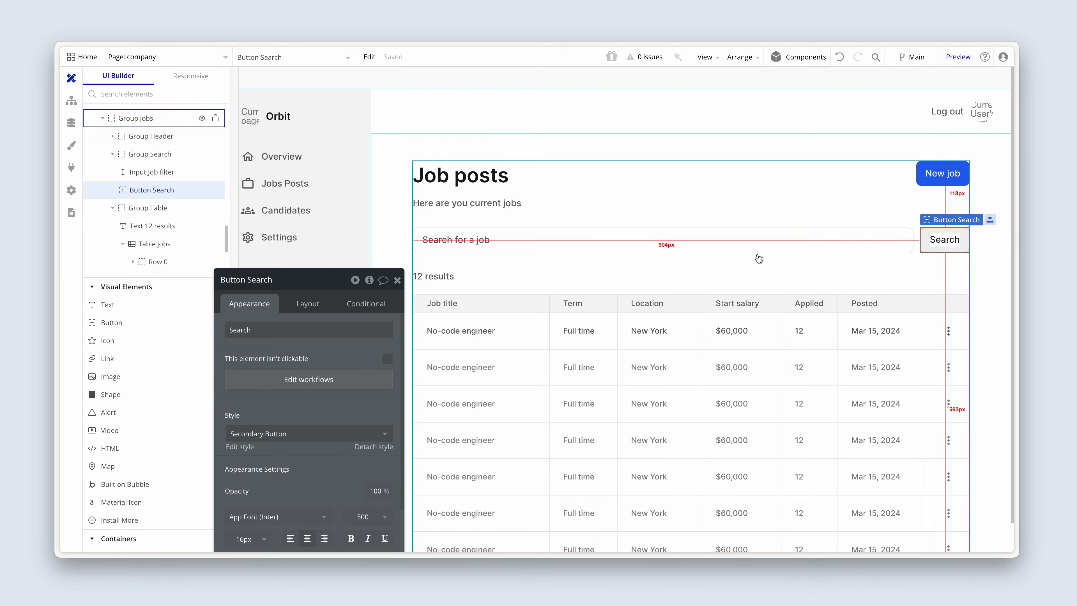
{"action": "left_click_drag", "start_coordinate": [319, 353], "coordinate": [811, 239]}
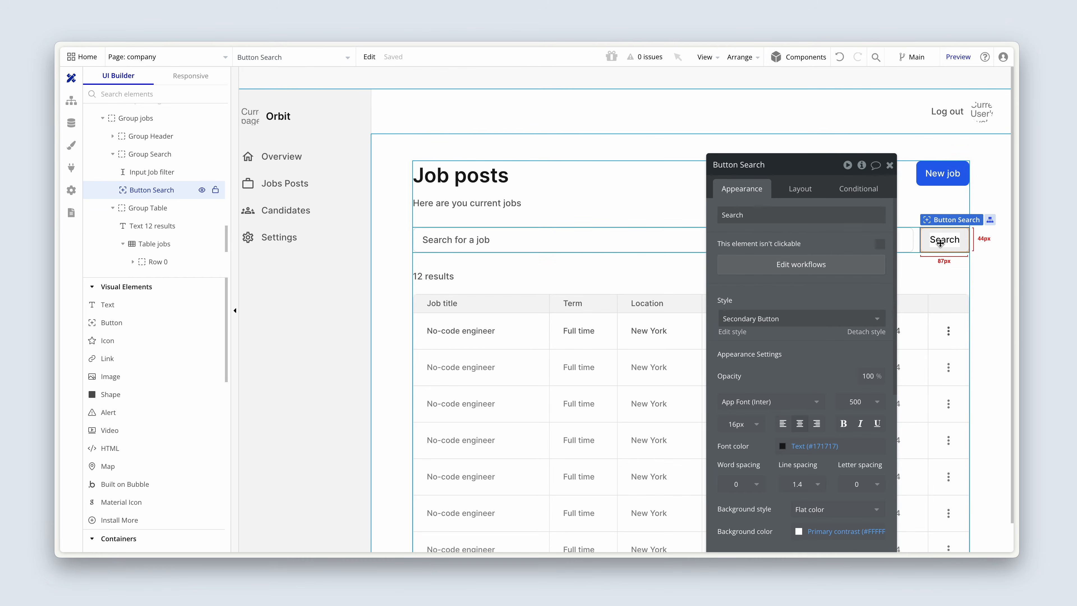
{"action": "left_click", "coordinate": [865, 195]}
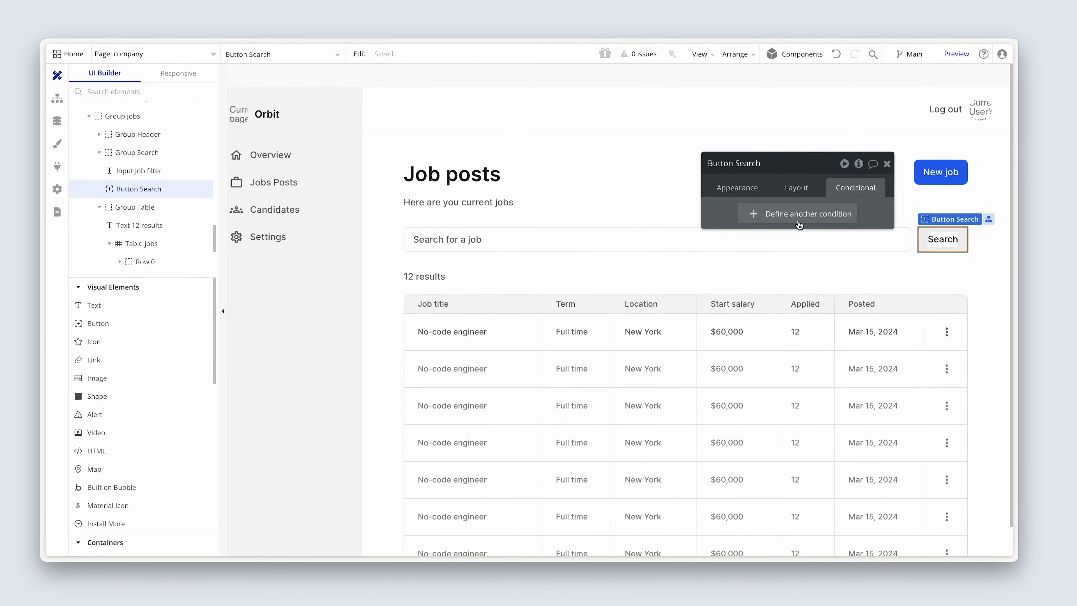
{"action": "left_click", "coordinate": [801, 214]}
{"action": "left_click", "coordinate": [761, 219]}
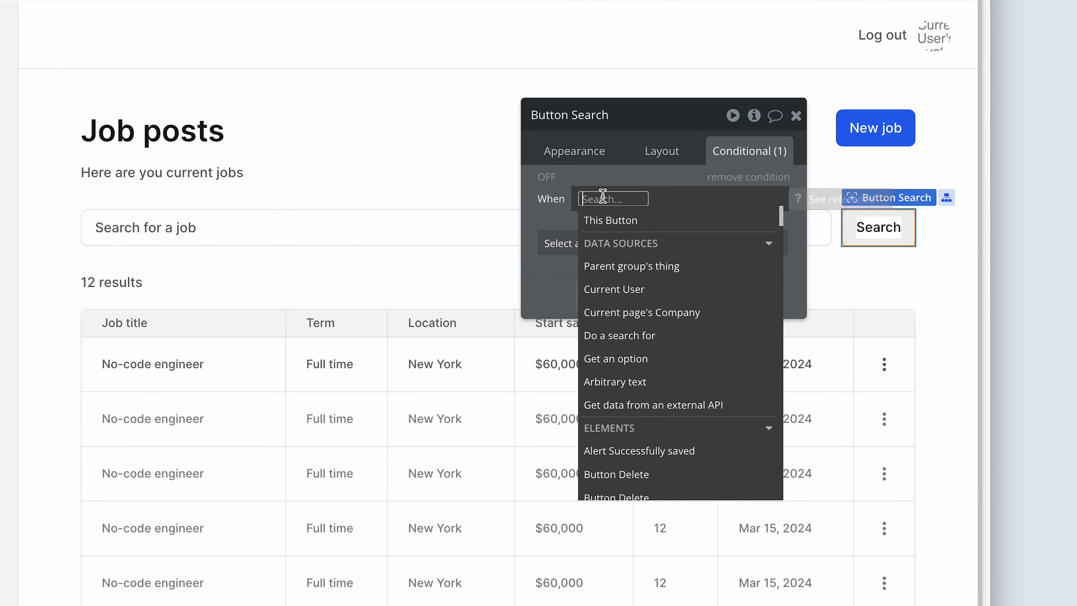
{"action": "type", "text": "get"}
{"action": "left_click", "coordinate": [693, 314]}
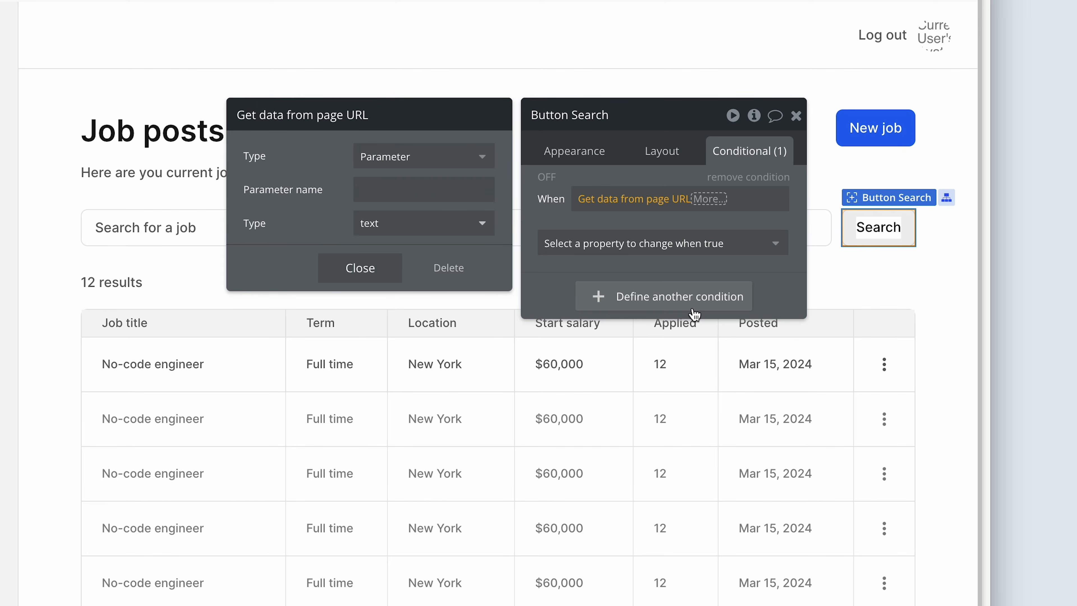
{"action": "left_click", "coordinate": [427, 189]}
{"action": "type", "text": "q"}
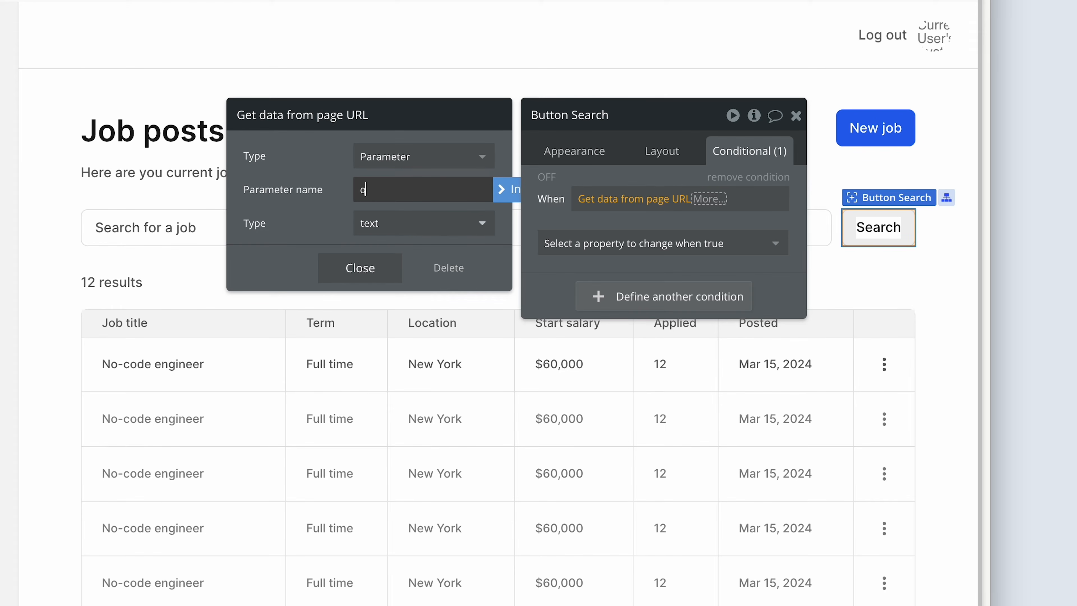
{"action": "type", "text": "uery"}
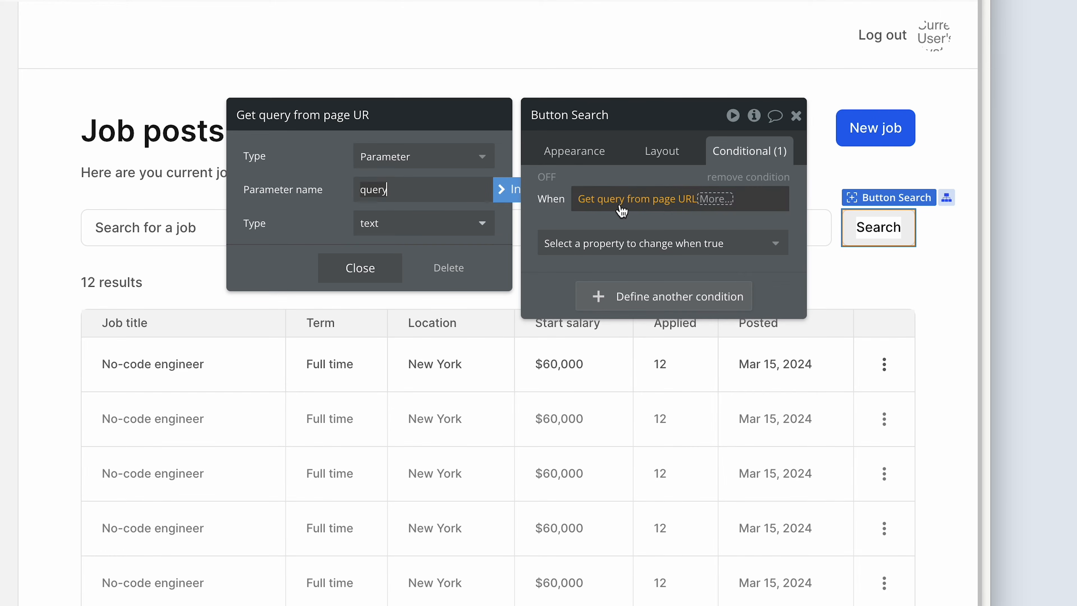
Step: Complete the Search button's condition with is not empty
{"action": "left_click", "coordinate": [713, 204]}
{"action": "left_click", "coordinate": [715, 199]}
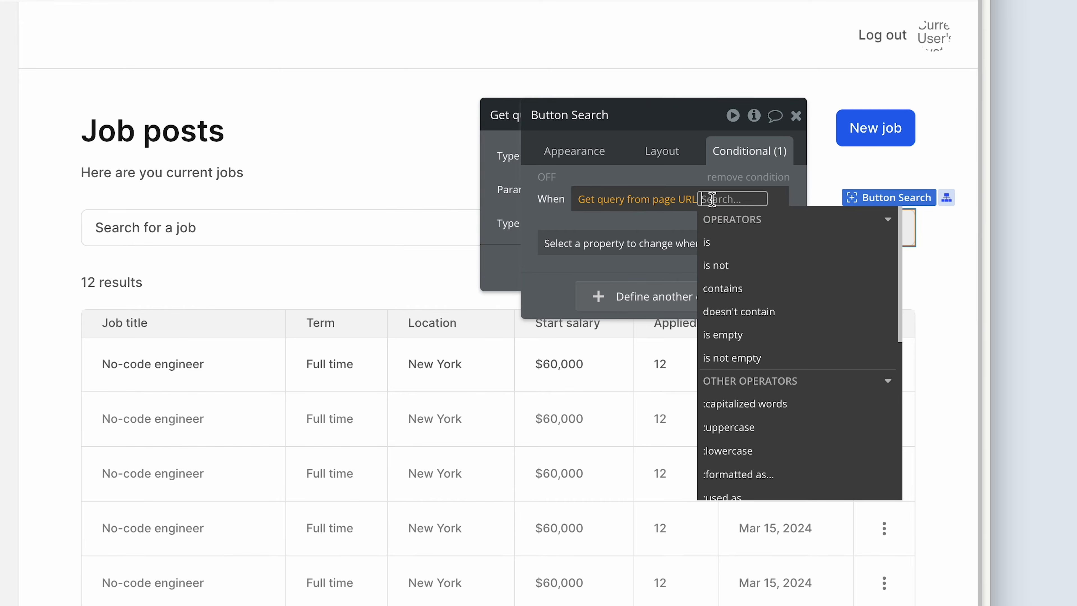
{"action": "type", "text": "emp"}
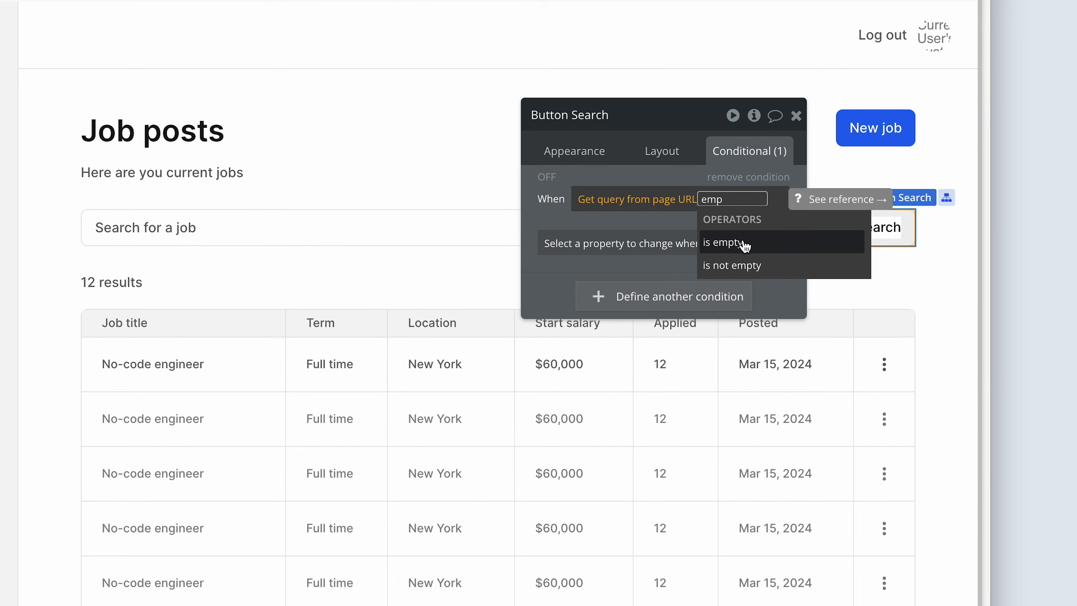
{"action": "left_click", "coordinate": [753, 266]}
{"action": "left_click", "coordinate": [776, 229]}
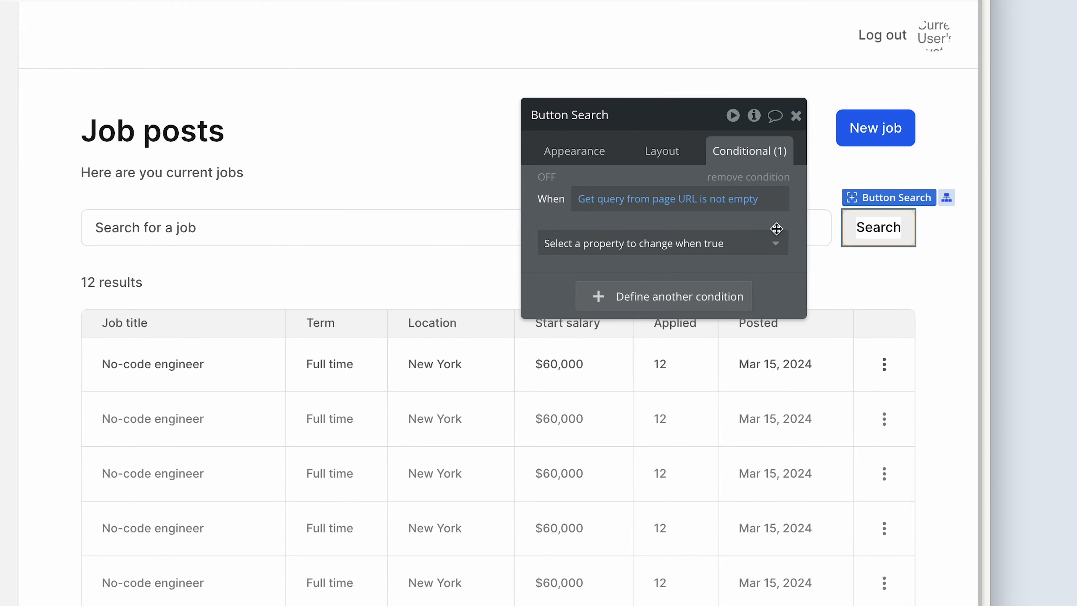
Step: Make the condition change the Search button's text to Clear
{"action": "left_click", "coordinate": [761, 246]}
{"action": "left_click", "coordinate": [670, 322]}
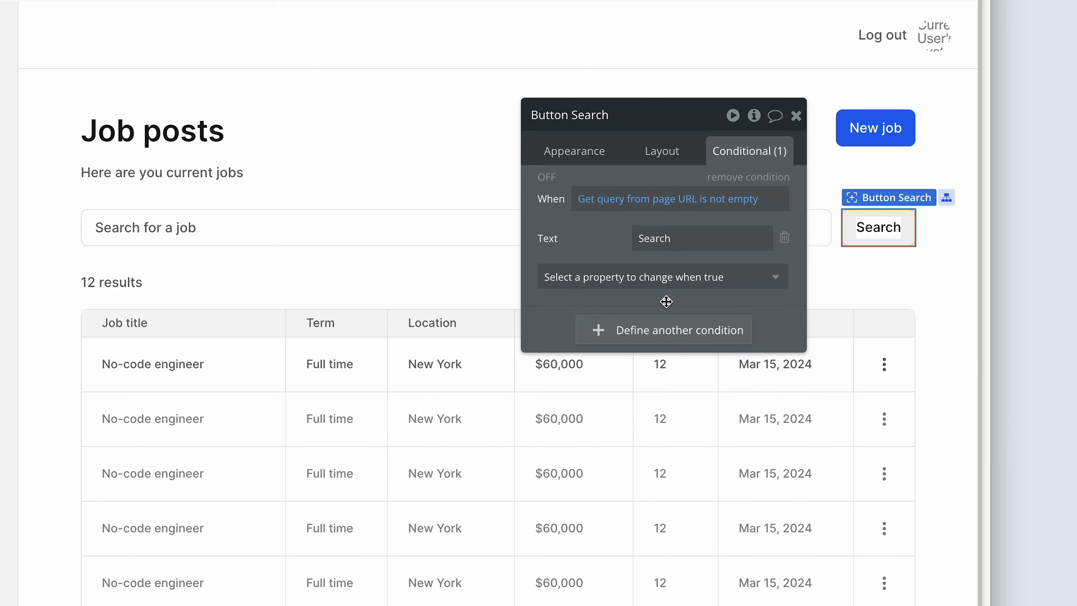
{"action": "double_click", "coordinate": [675, 240]}
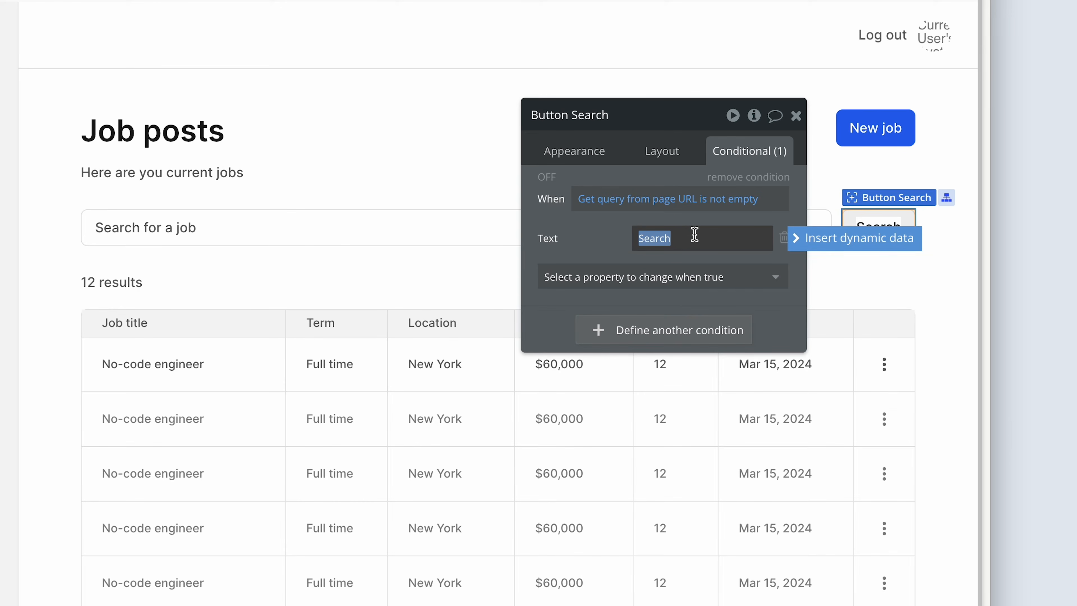
{"action": "type", "text": "Clear"}
{"action": "left_click", "coordinate": [612, 240]}
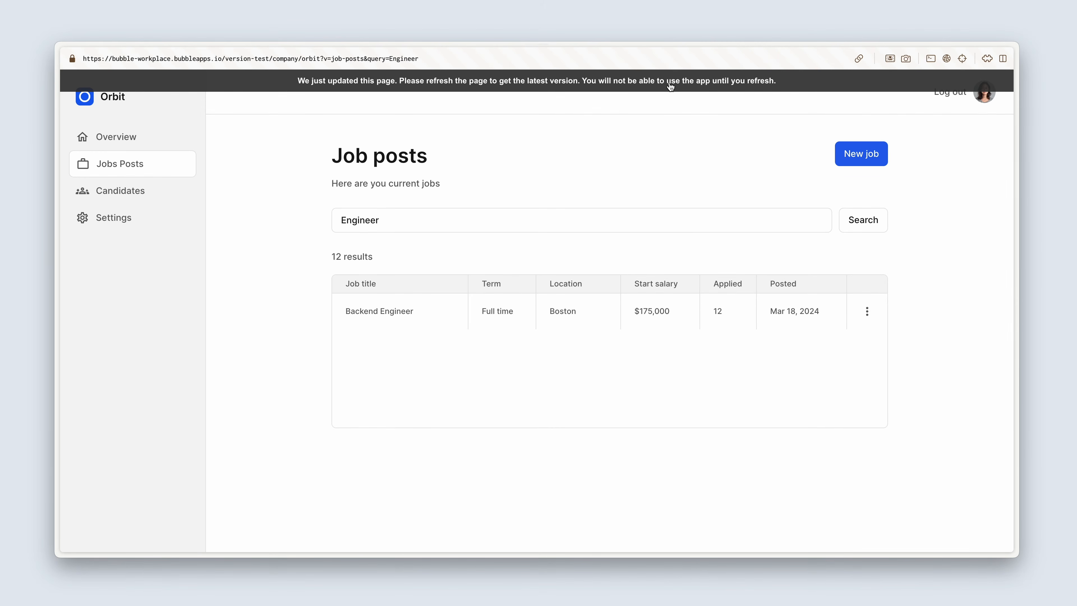
Step: Refresh the job posts preview and test clearing the search, both for the existing query and after searching for Backend
{"action": "left_click", "coordinate": [670, 84]}
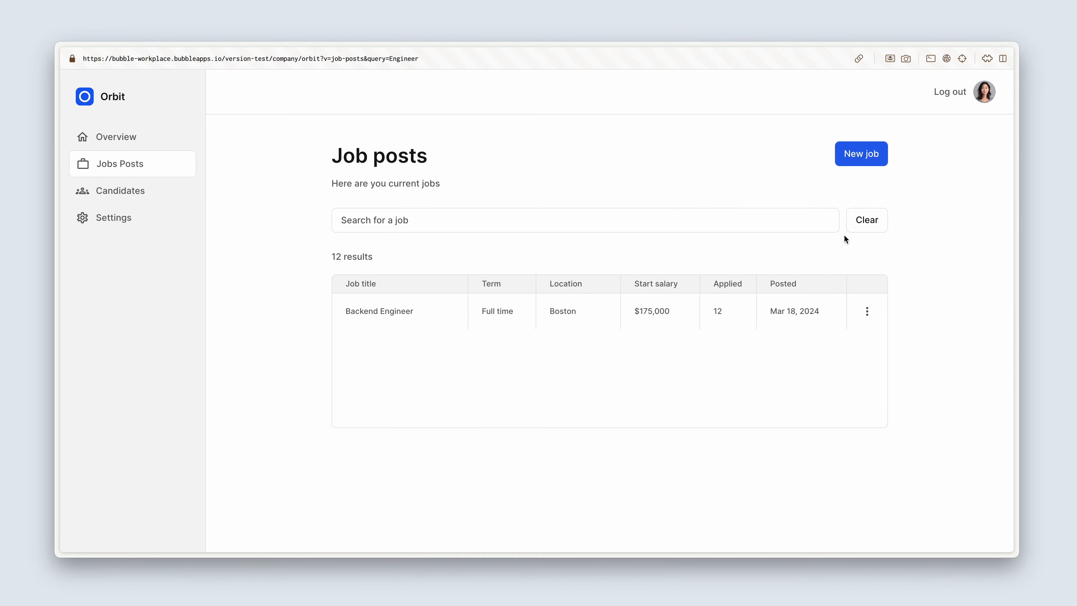
{"action": "left_click", "coordinate": [869, 225]}
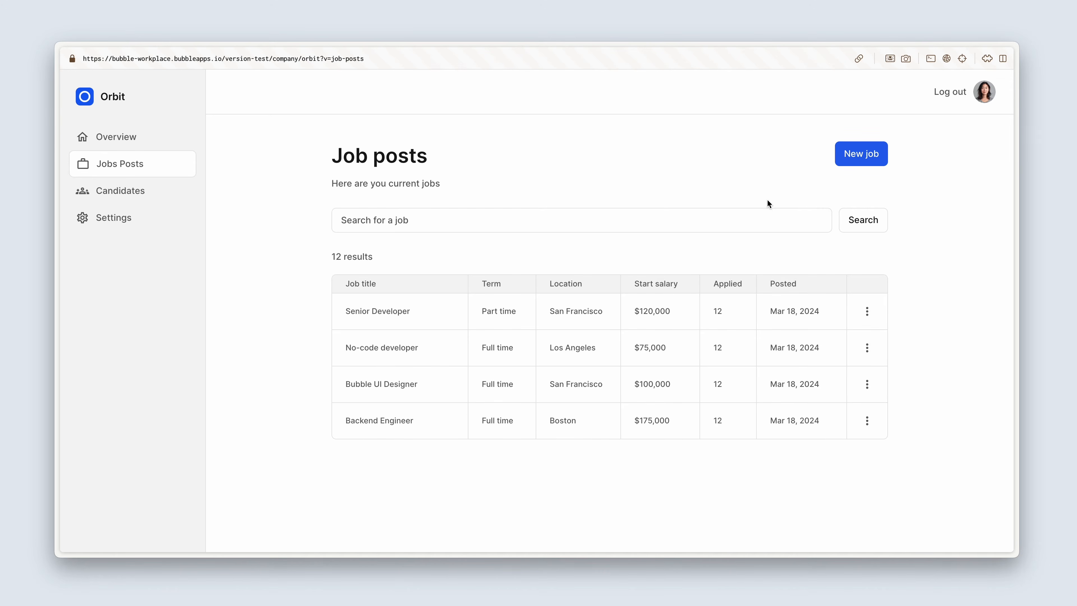
{"action": "left_click", "coordinate": [732, 222]}
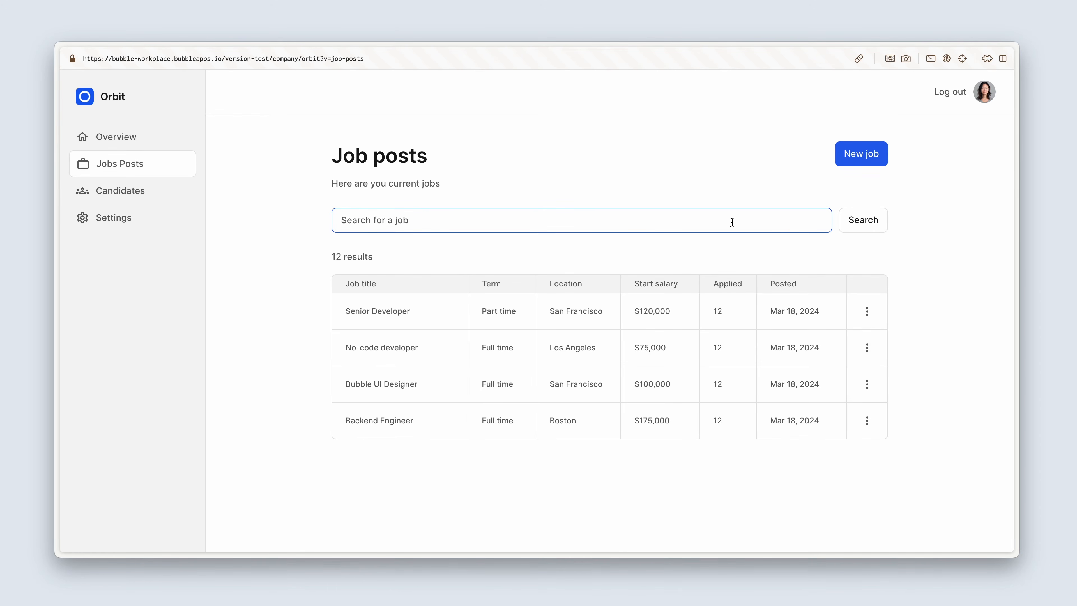
{"action": "type", "text": "Backend"}
{"action": "key", "text": "Return"}
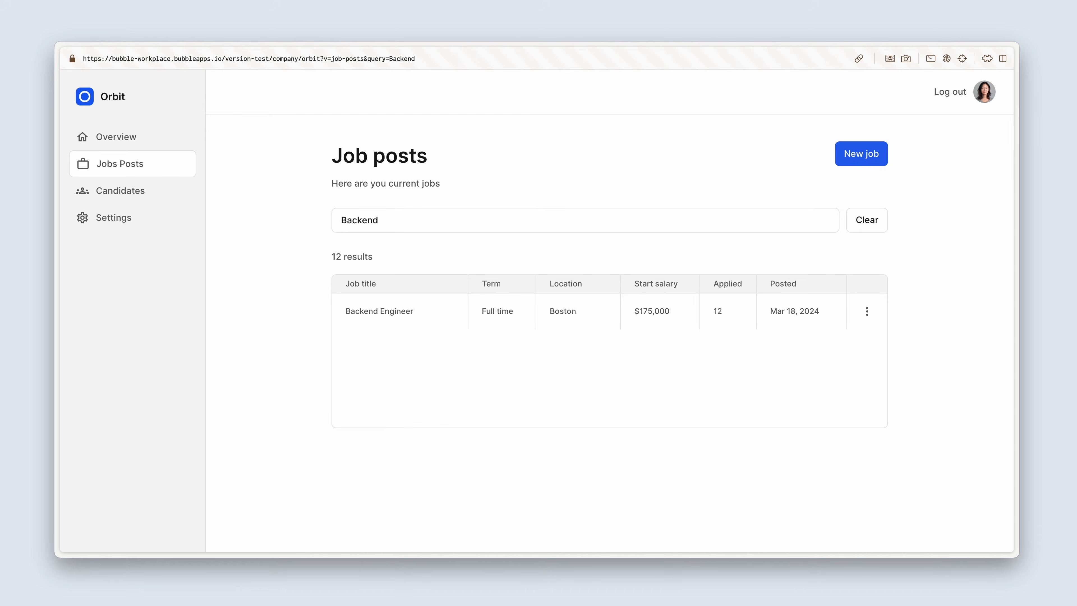
{"action": "left_click", "coordinate": [865, 230]}
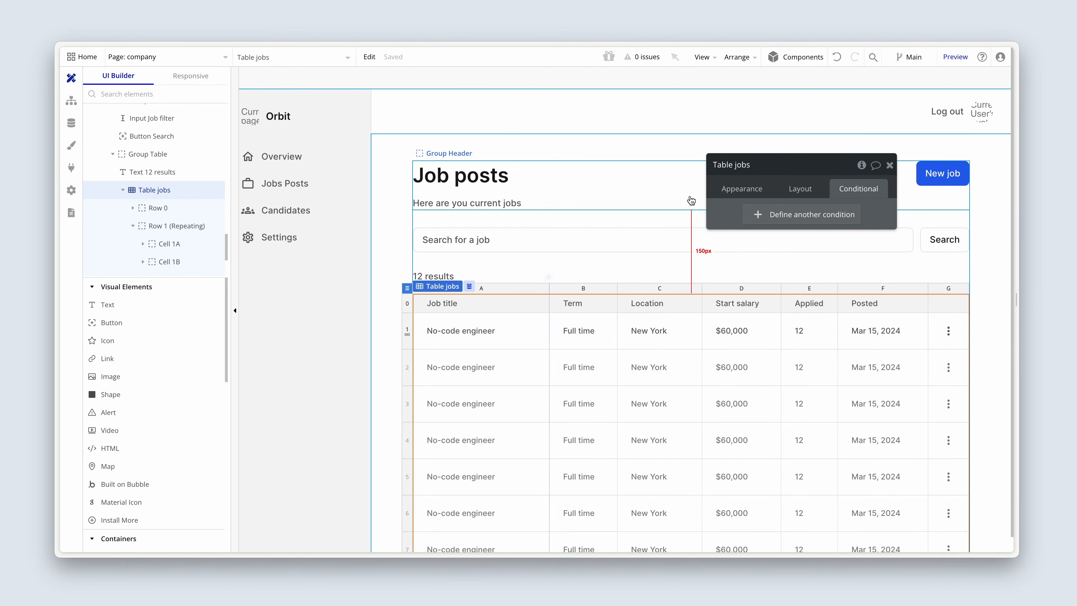
Step: Back in the Bubble editor, turn off the fixed number of repeating rows for Row 1 of Table jobs
{"action": "left_click", "coordinate": [740, 188]}
{"action": "left_click_drag", "start_coordinate": [740, 212], "coordinate": [277, 221]}
{"action": "left_click", "coordinate": [286, 186]}
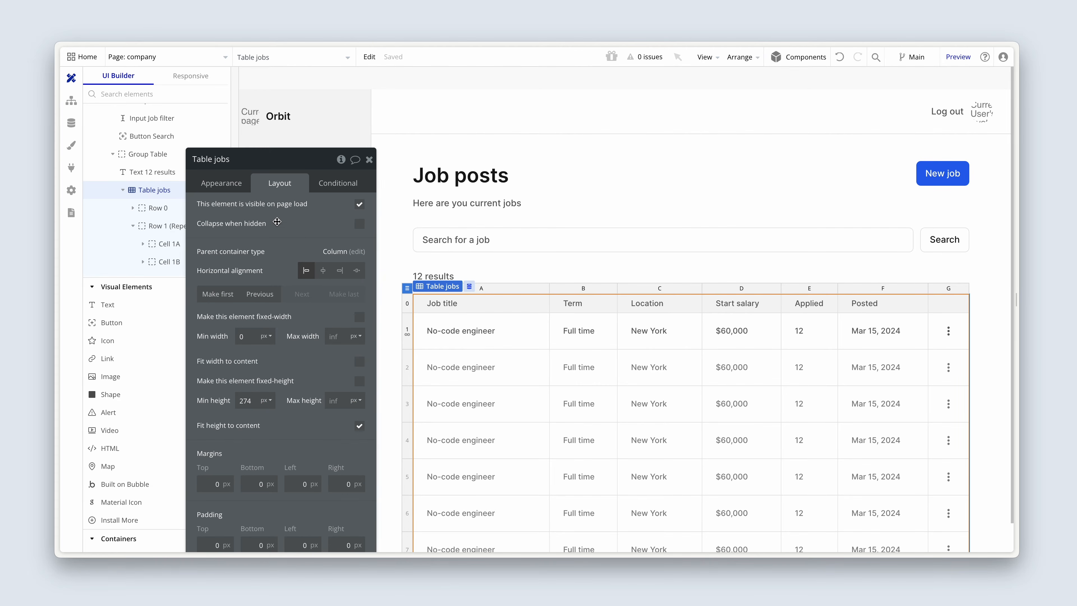
{"action": "left_click", "coordinate": [222, 185]}
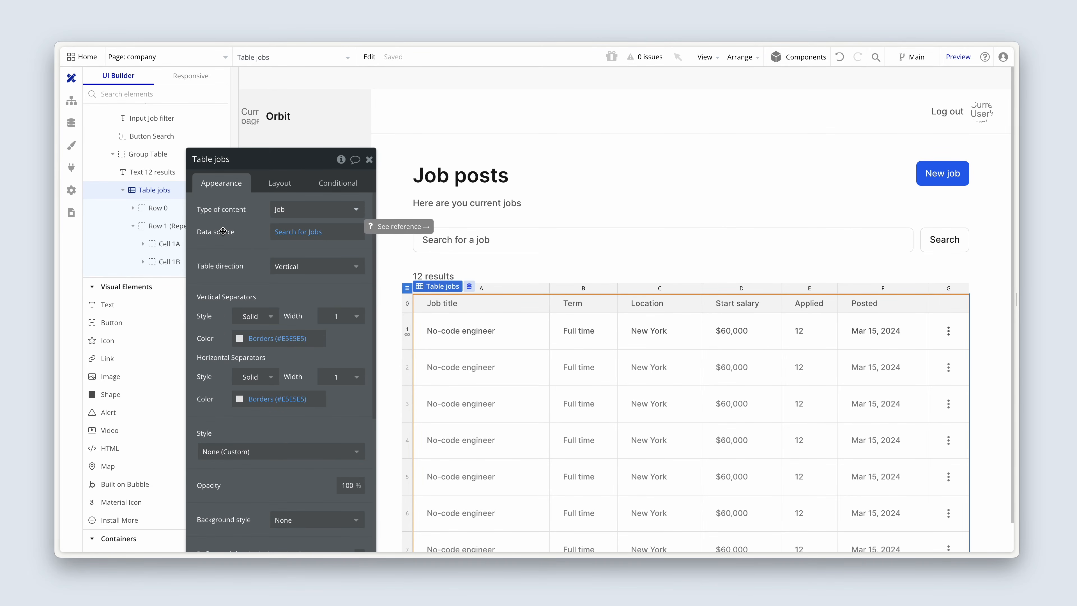
{"action": "left_click", "coordinate": [407, 330]}
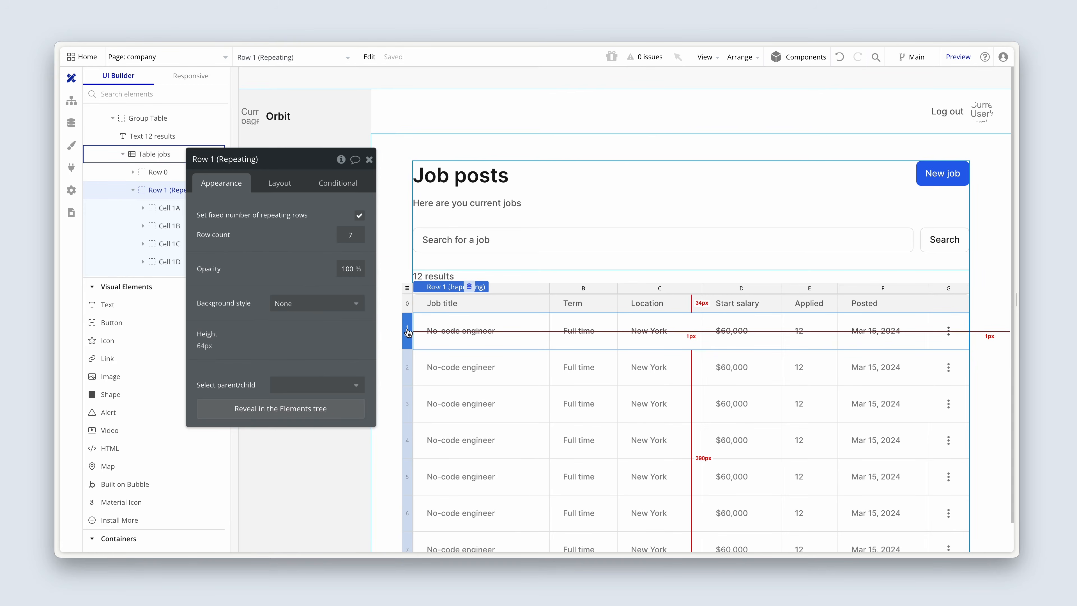
{"action": "left_click_drag", "start_coordinate": [296, 266], "coordinate": [310, 327]}
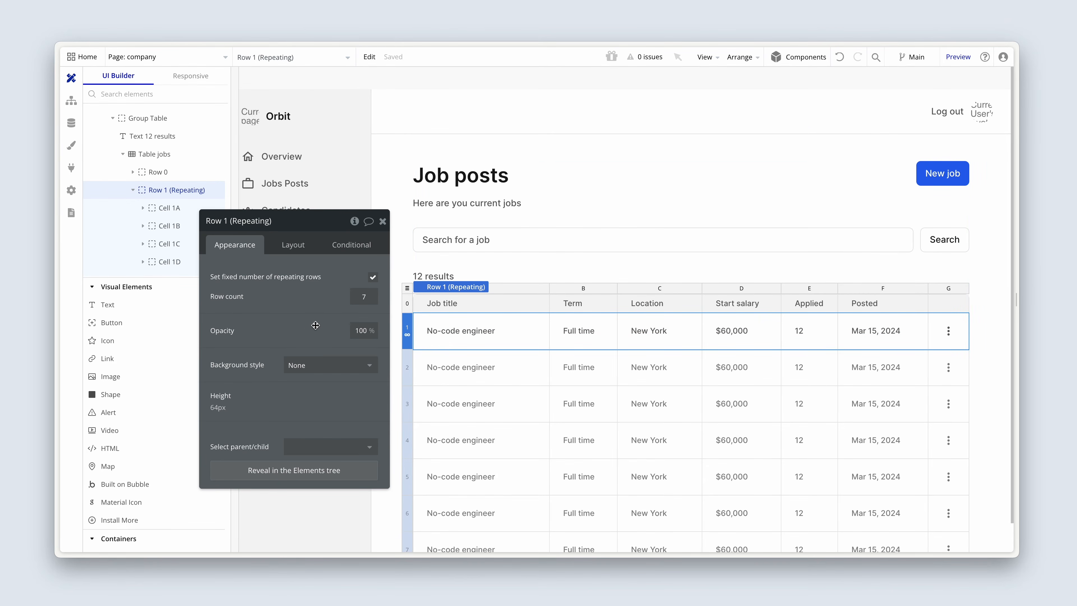
{"action": "left_click", "coordinate": [373, 278]}
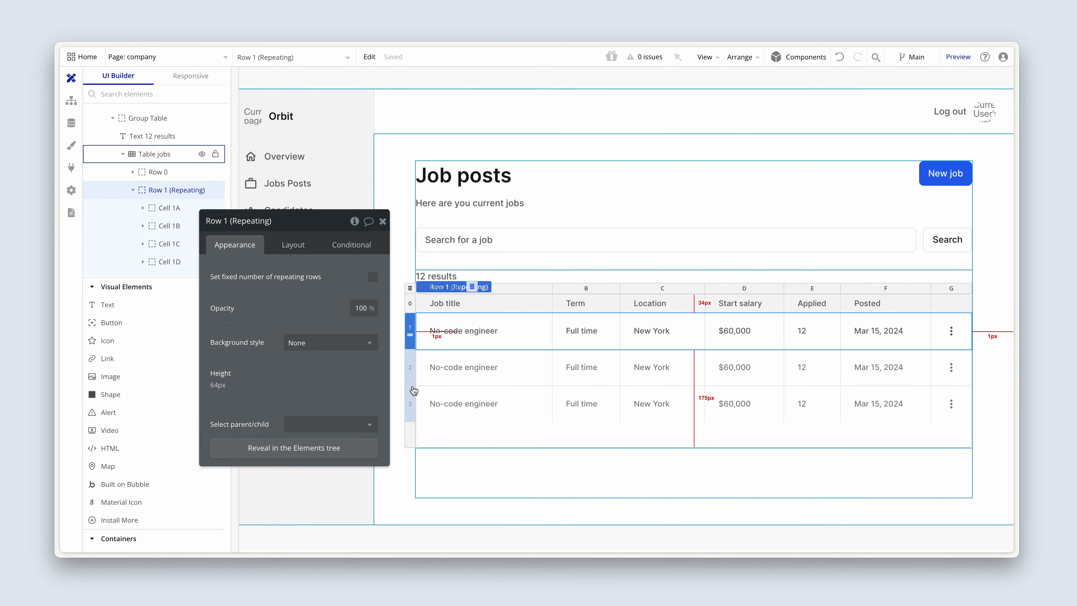
Step: Set the minimum height of Table jobs to 0 px
{"action": "left_click", "coordinate": [410, 287]}
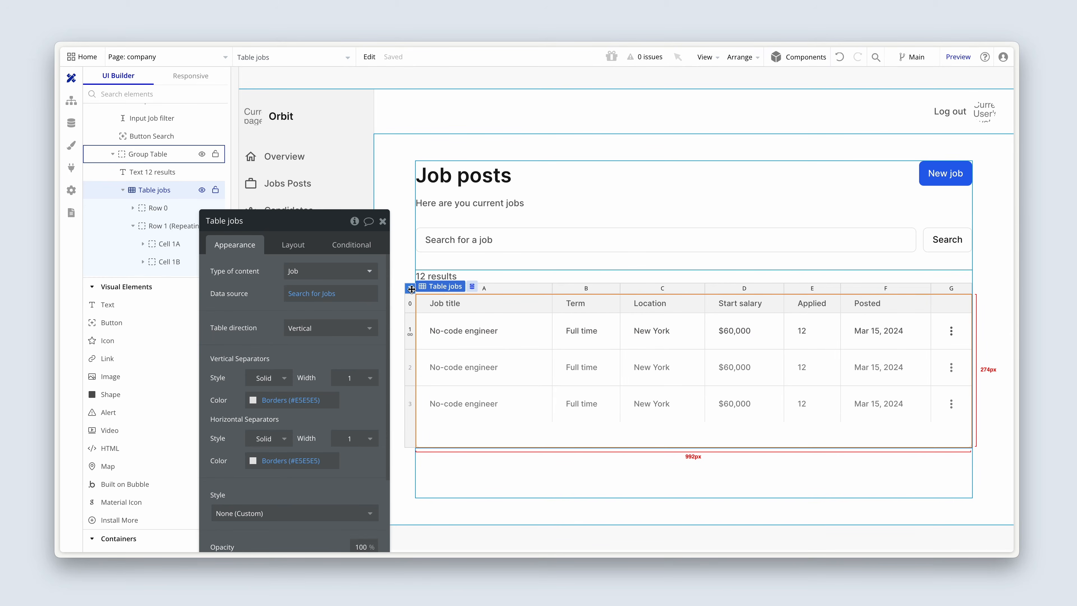
{"action": "left_click", "coordinate": [310, 249]}
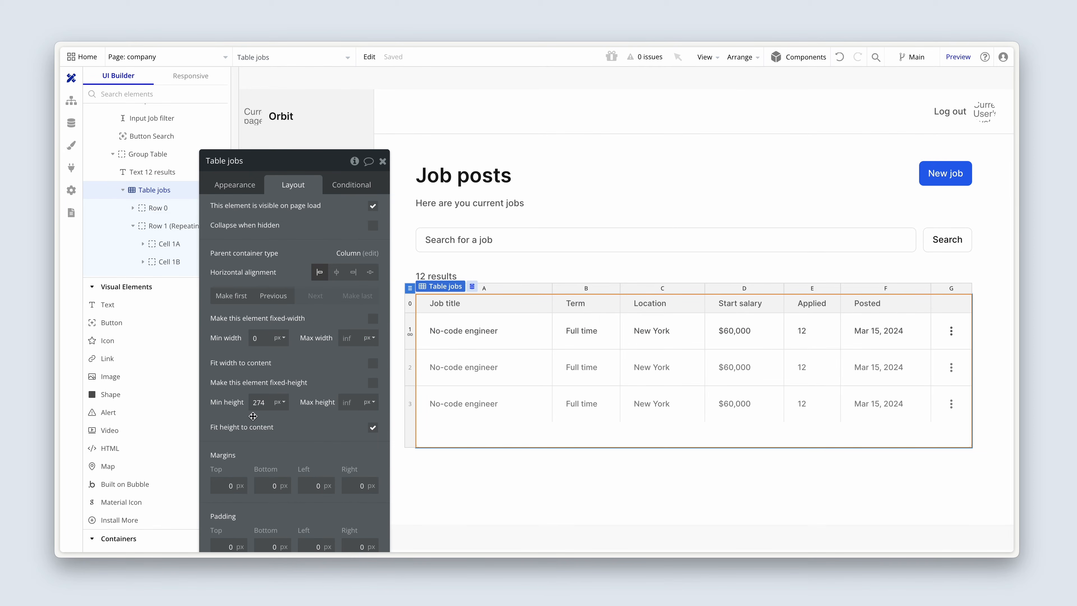
{"action": "left_click_drag", "start_coordinate": [266, 402], "coordinate": [243, 401]}
{"action": "key", "text": "BackSpace"}
{"action": "type", "text": "0"}
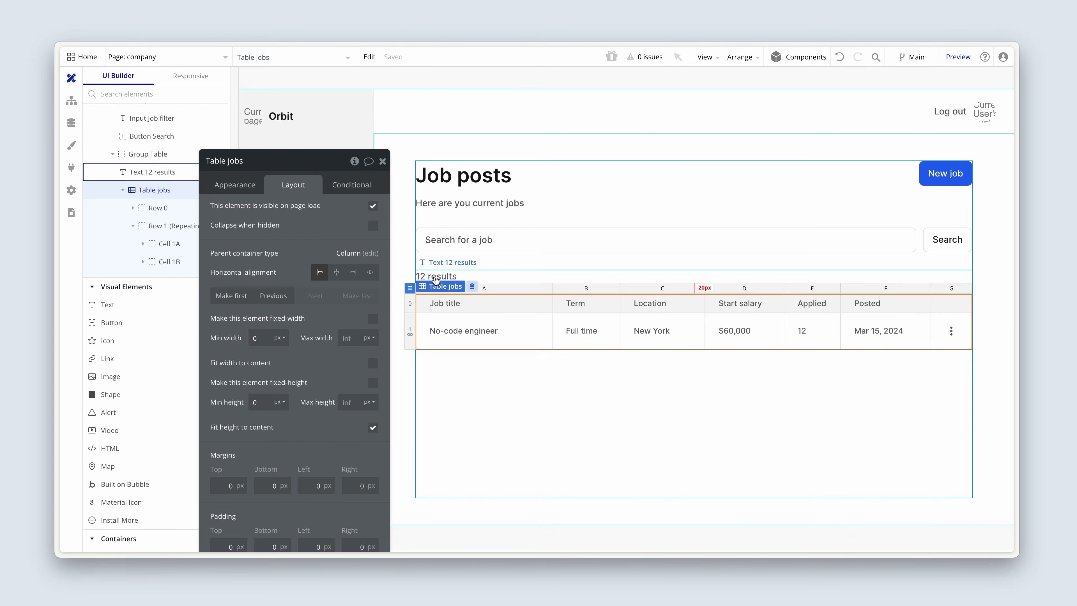
Step: Replace the 12 in the results text above the table with the dynamic value Table jobs's List of Jobs:count
{"action": "left_click", "coordinate": [436, 276]}
{"action": "left_click", "coordinate": [244, 185]}
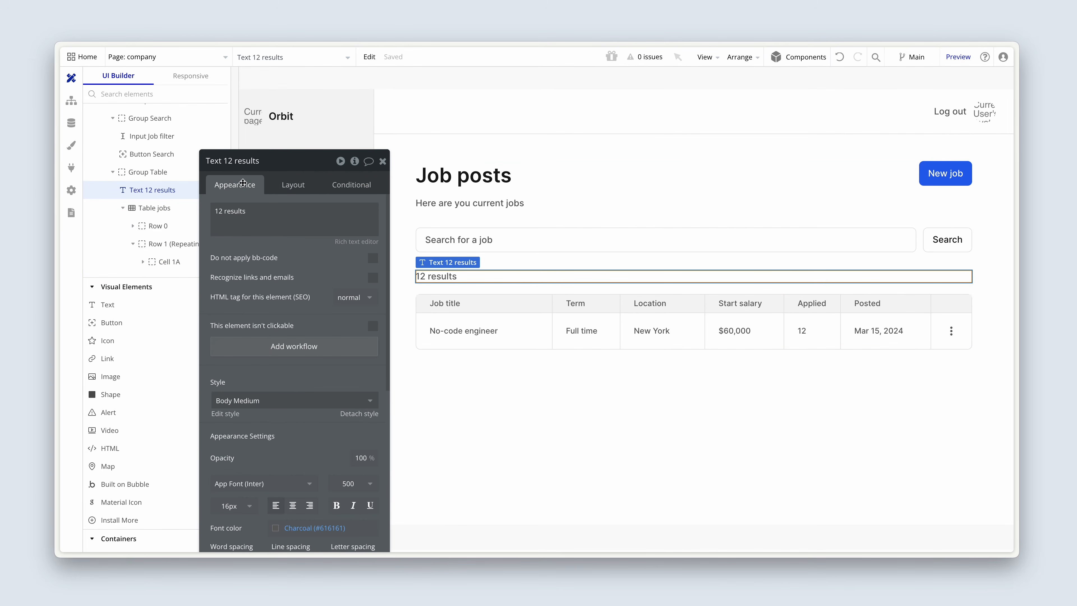
{"action": "triple_click", "coordinate": [220, 210]}
{"action": "double_click", "coordinate": [220, 211]}
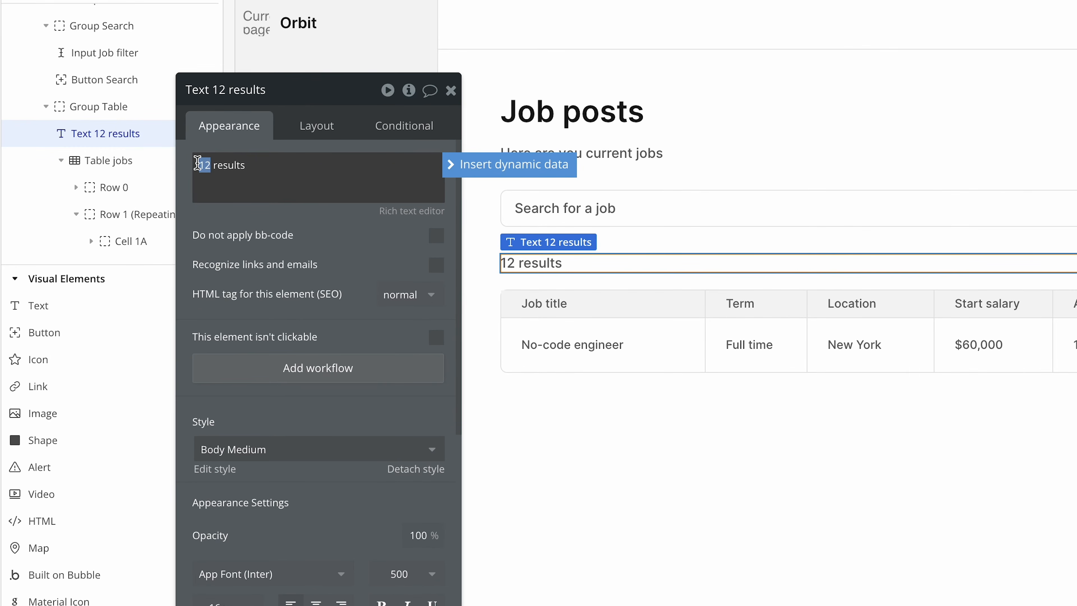
{"action": "left_click", "coordinate": [466, 172]}
{"action": "type", "text": "tab"}
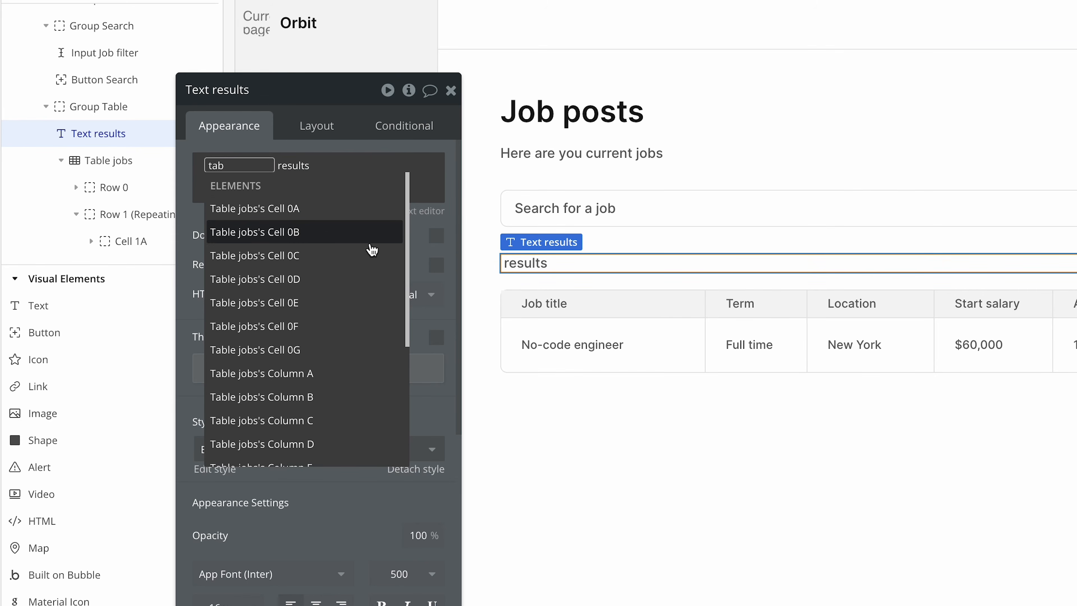
{"action": "scroll", "coordinate": [326, 306], "scroll_direction": "down", "scroll_amount": 5}
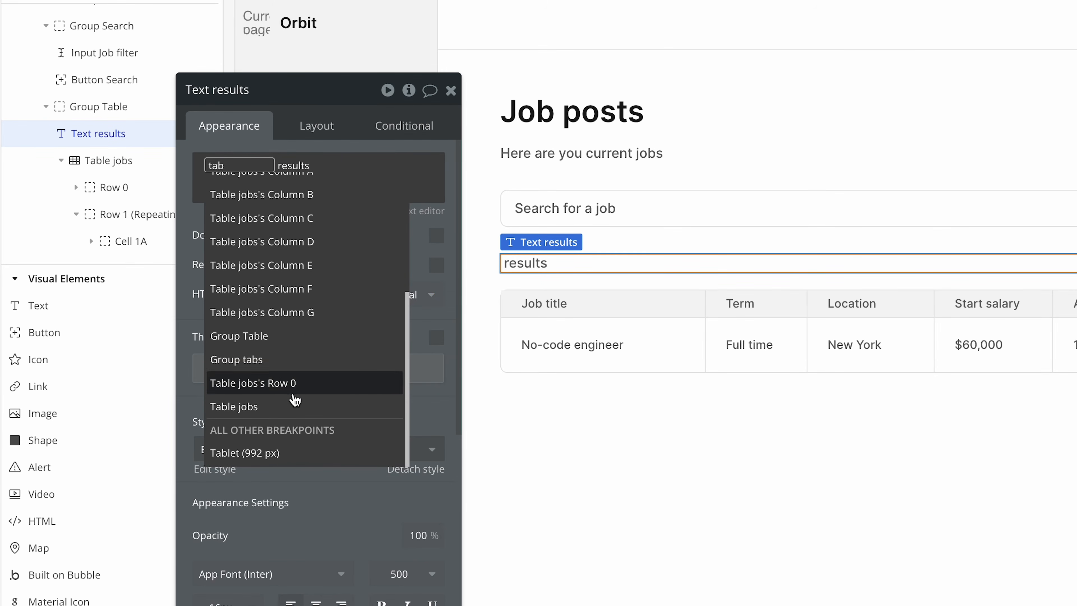
{"action": "left_click", "coordinate": [290, 414]}
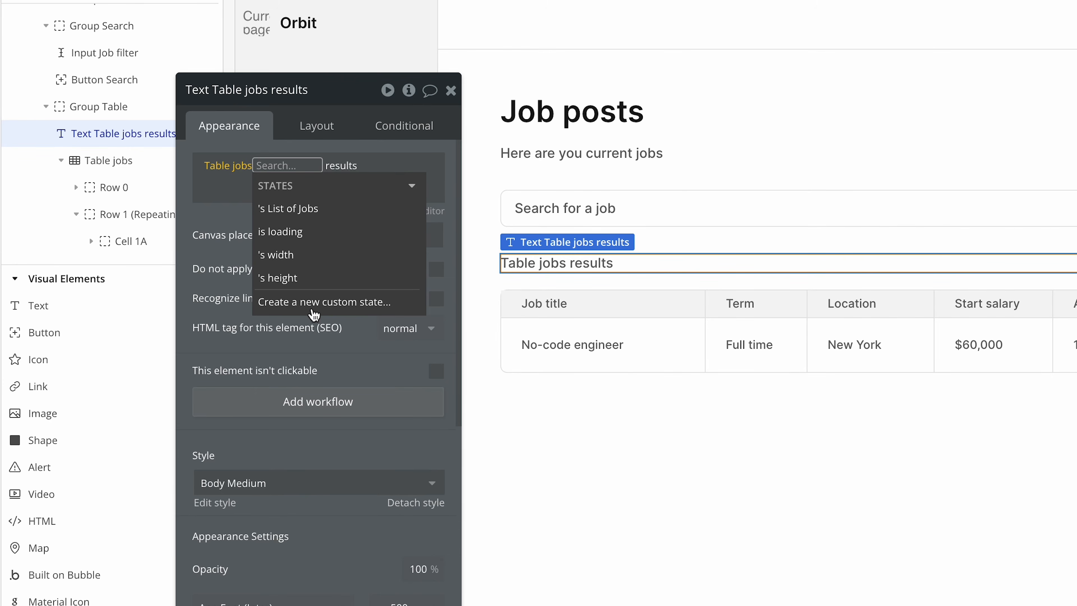
{"action": "left_click", "coordinate": [328, 215]}
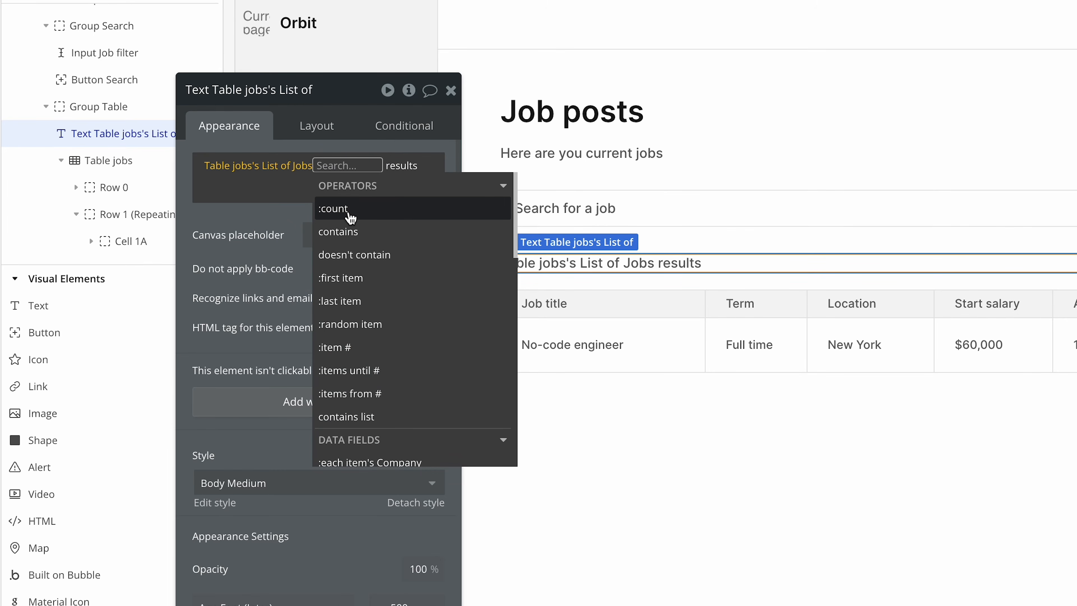
{"action": "left_click", "coordinate": [327, 216]}
Step: Set the results text's canvas placeholder to 12 results
{"action": "left_click", "coordinate": [275, 247]}
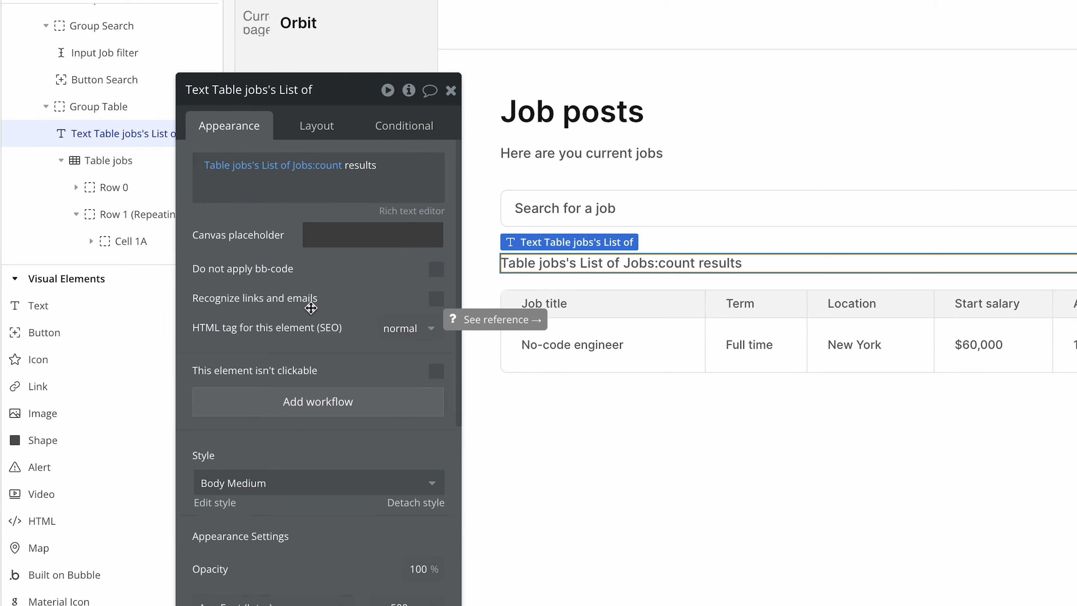
{"action": "type", "text": "12 results"}
{"action": "left_click", "coordinate": [294, 340]}
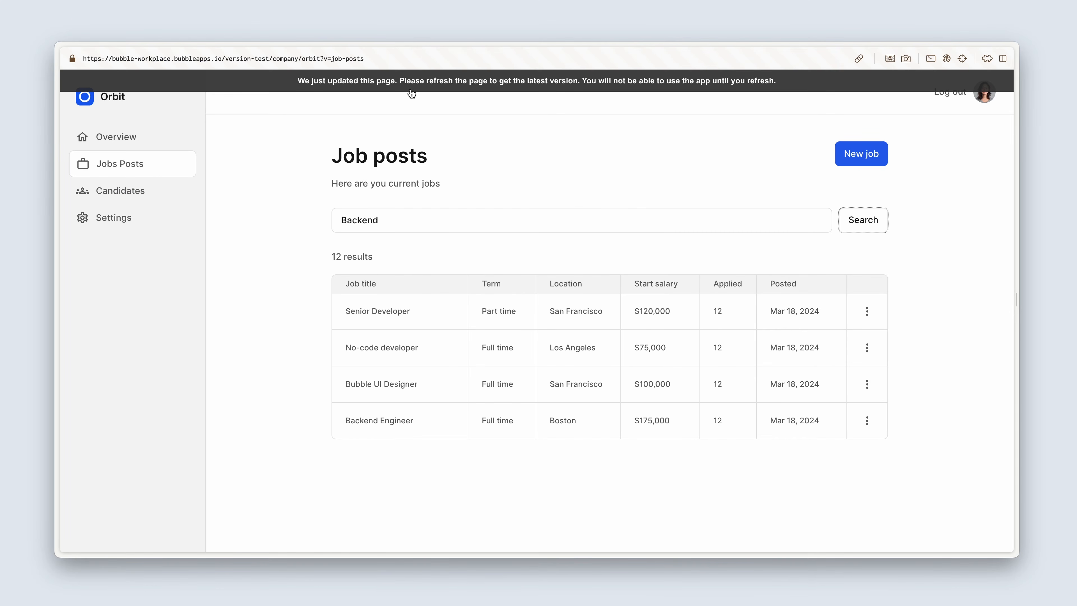
Step: Refresh the job posts preview and test the job search with the query Figma
{"action": "left_click", "coordinate": [412, 86]}
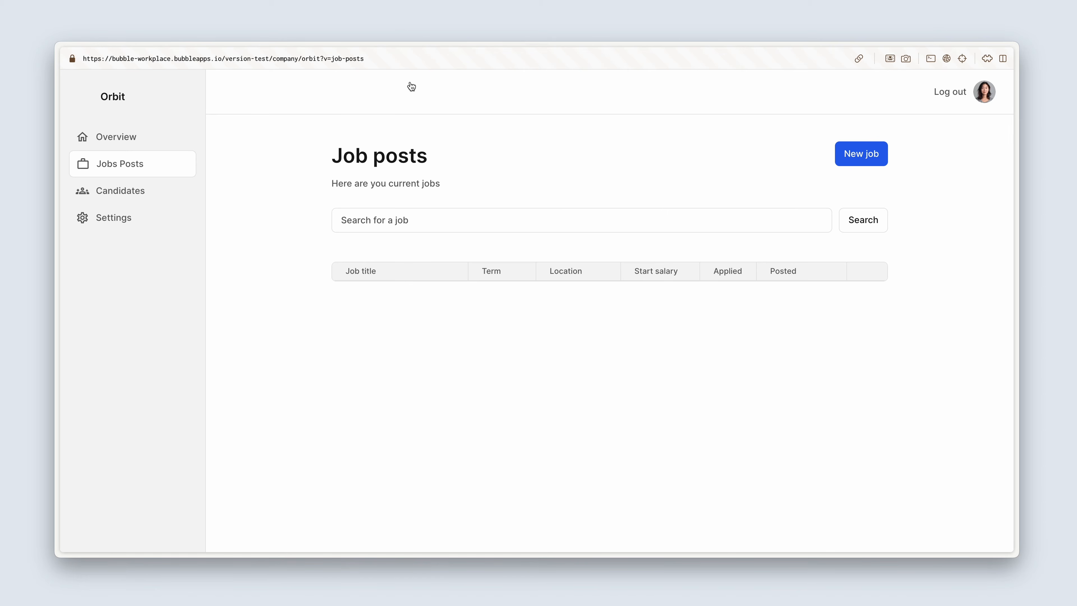
{"action": "left_click", "coordinate": [399, 221]}
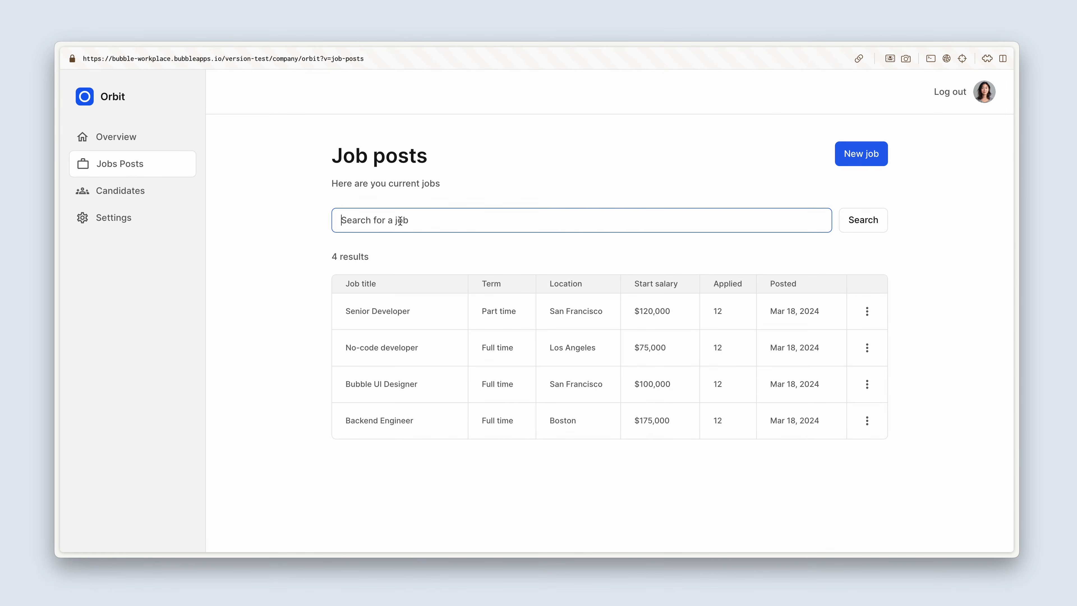
{"action": "type", "text": "Fgima"}
{"action": "key", "text": "Return"}
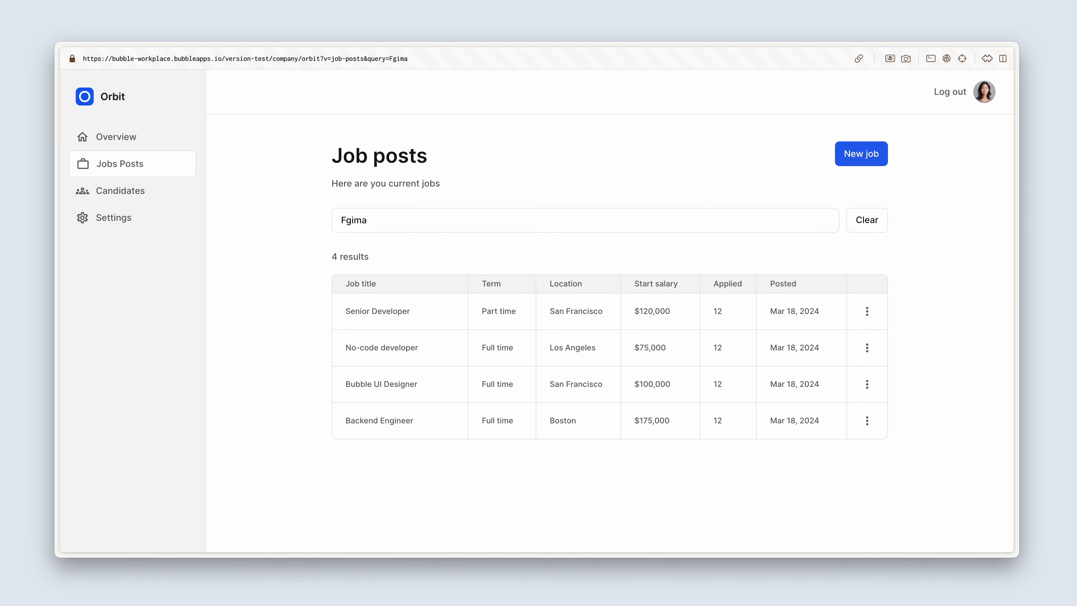
{"action": "left_click_drag", "start_coordinate": [346, 220], "coordinate": [384, 222]}
{"action": "type", "text": "igma"}
{"action": "left_click", "coordinate": [846, 223]}
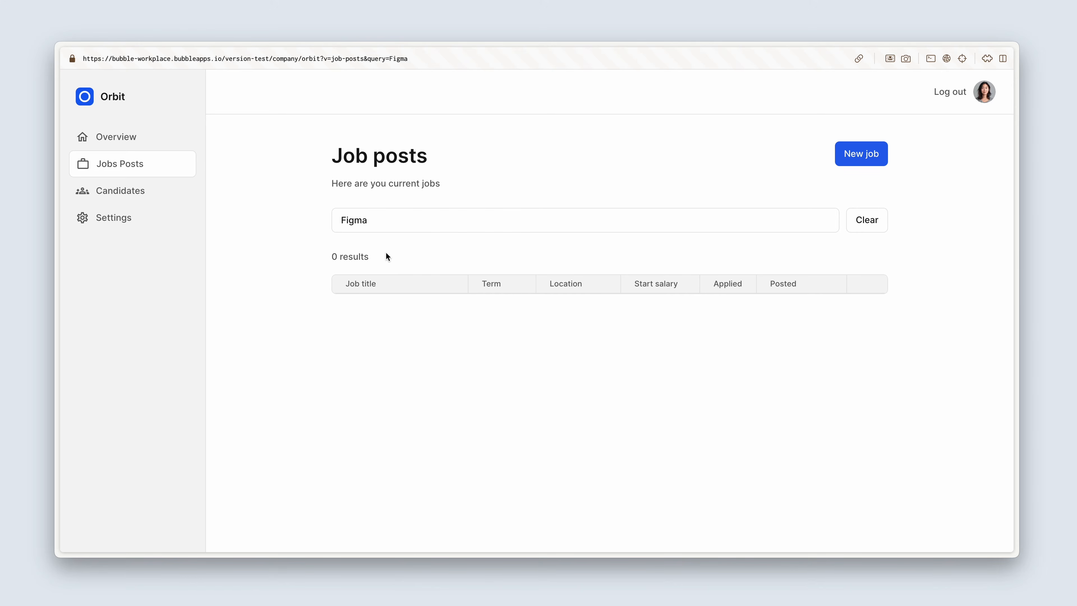
Step: Check the result count shown for the Figma query and clear the search
{"action": "double_click", "coordinate": [331, 256]}
{"action": "left_click", "coordinate": [673, 347]}
{"action": "left_click", "coordinate": [866, 231]}
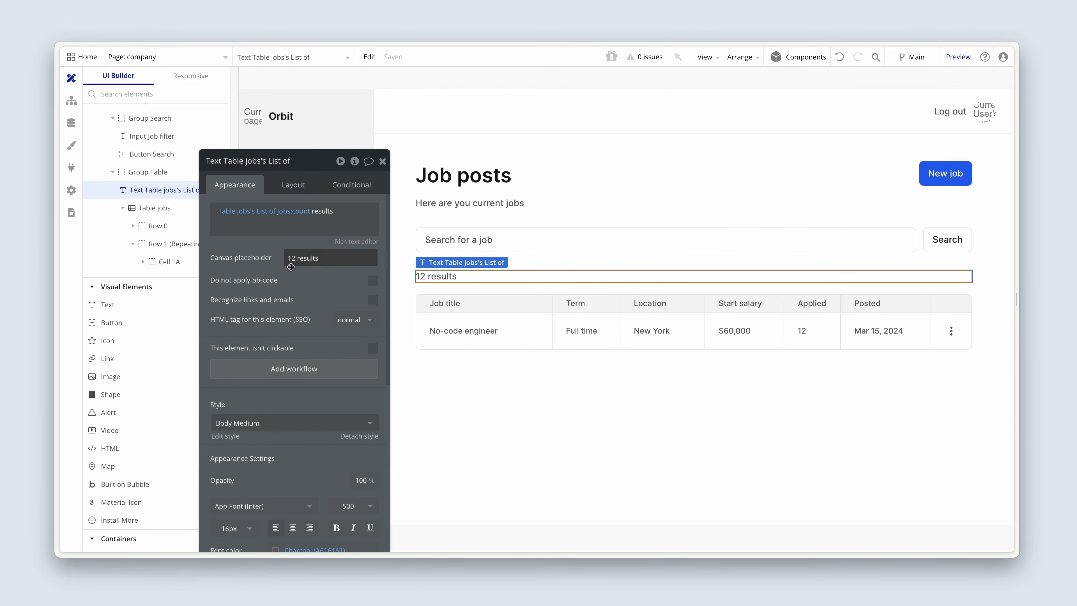
Step: In the Bubble editor, draw a group about 247 by 60 px below the table in Group jobs and name it Group No data
{"action": "left_click", "coordinate": [443, 377]}
{"action": "scroll", "coordinate": [121, 352], "scroll_direction": "down", "scroll_amount": 5}
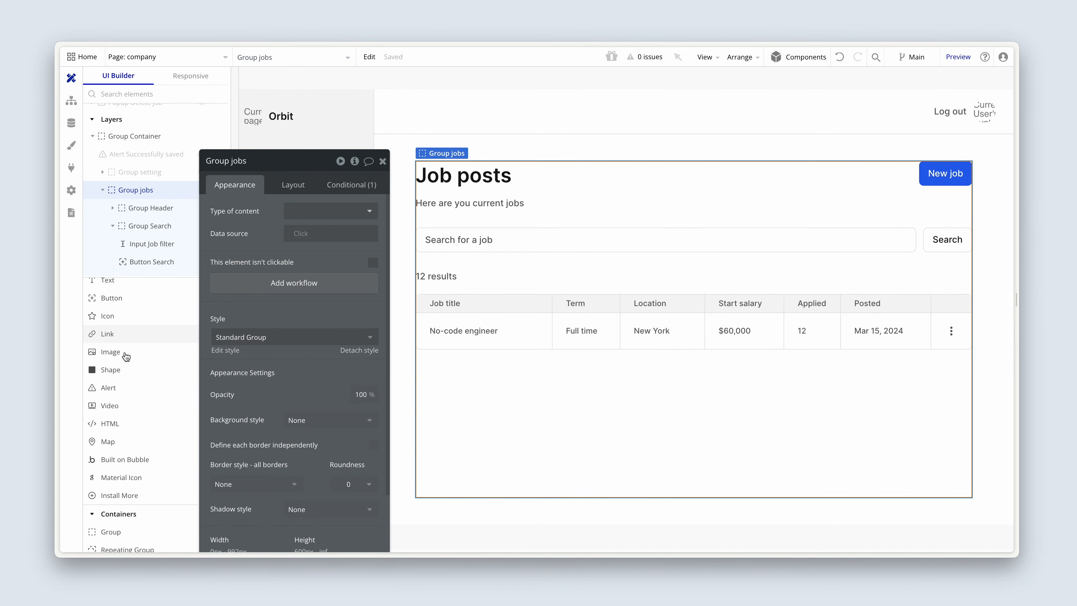
{"action": "left_click", "coordinate": [122, 372]}
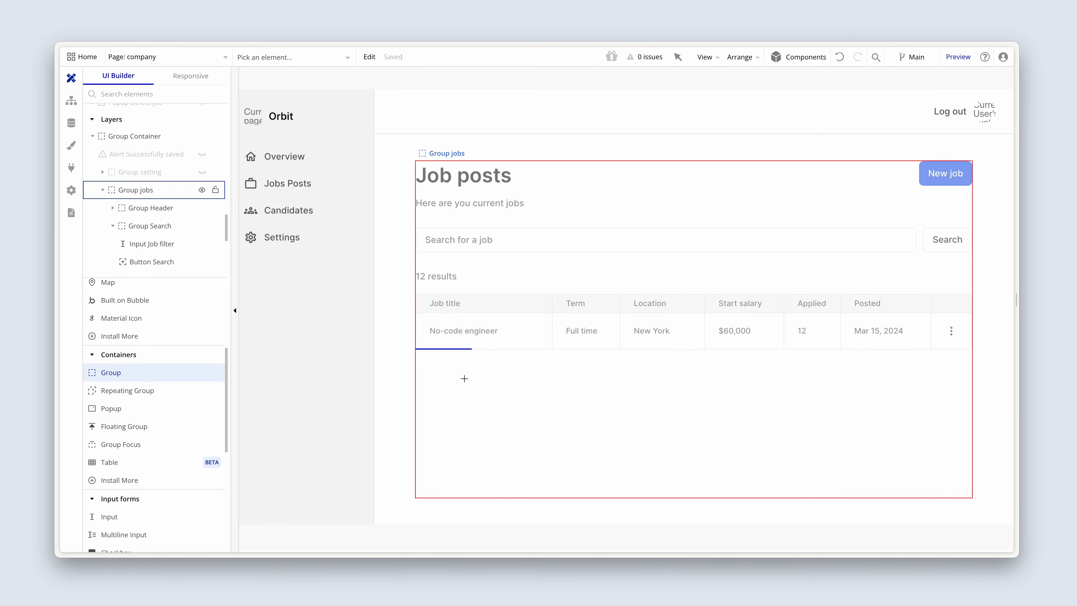
{"action": "left_click_drag", "start_coordinate": [464, 378], "coordinate": [599, 452]}
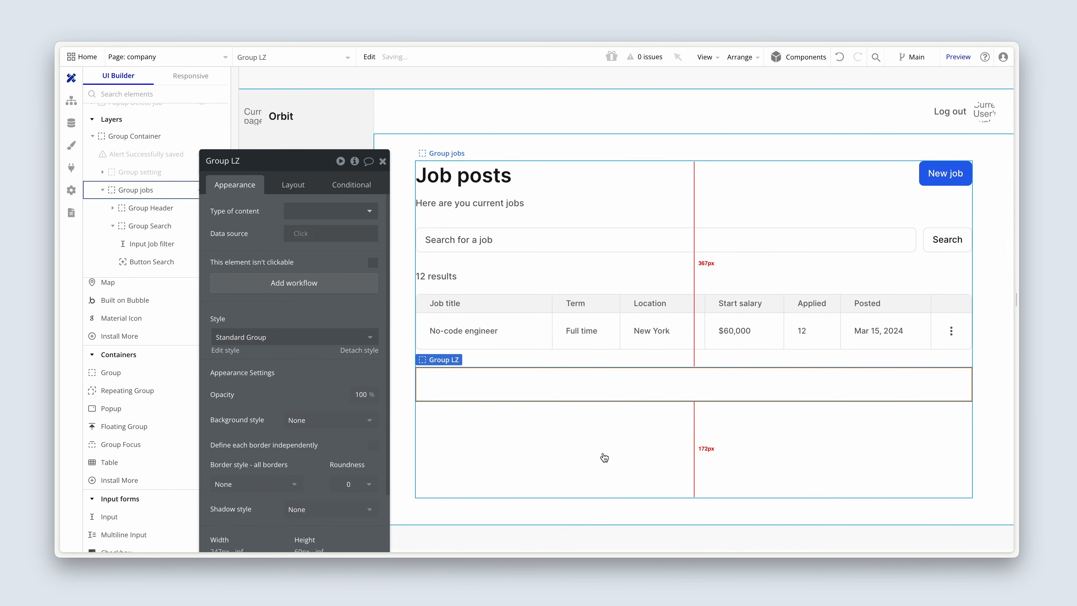
{"action": "double_click", "coordinate": [233, 163]}
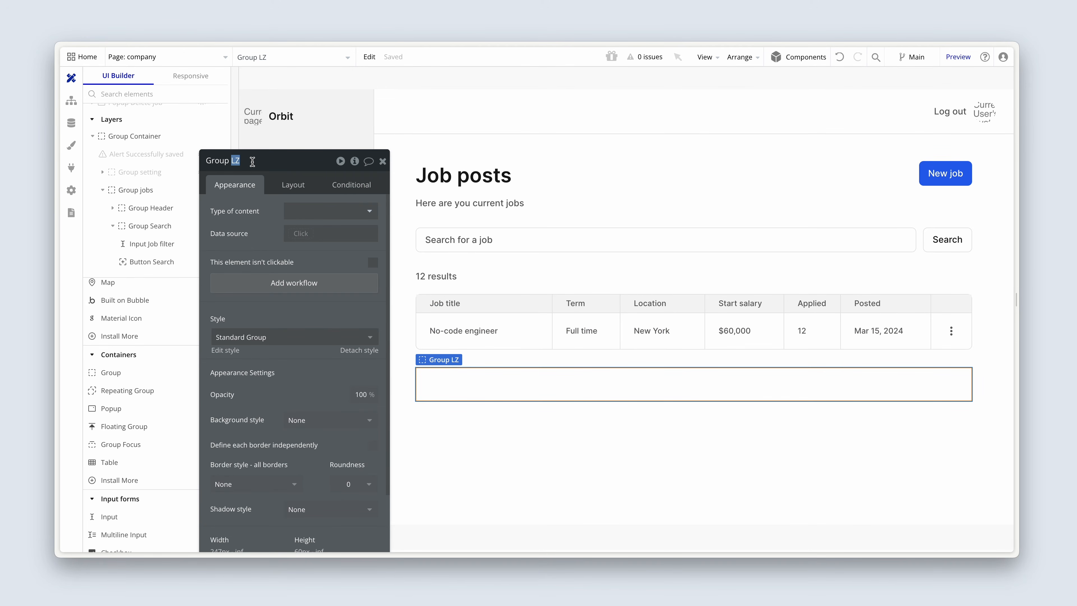
{"action": "type", "text": "No data"}
Step: Apply the Card Large style to Group No data and set its minimum height to 250 px
{"action": "left_click", "coordinate": [254, 337]}
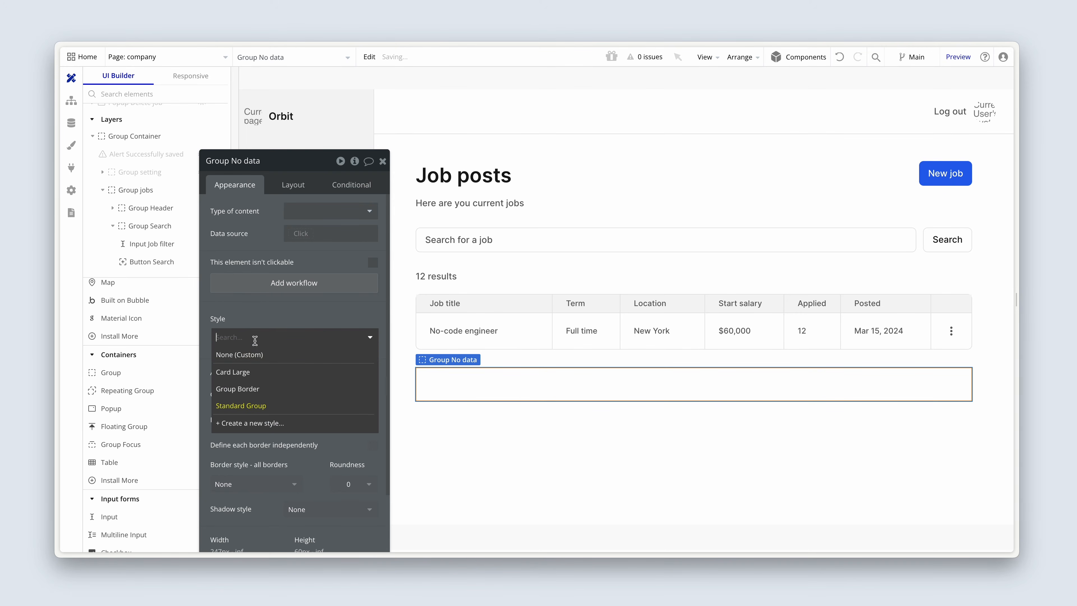
{"action": "left_click", "coordinate": [272, 375]}
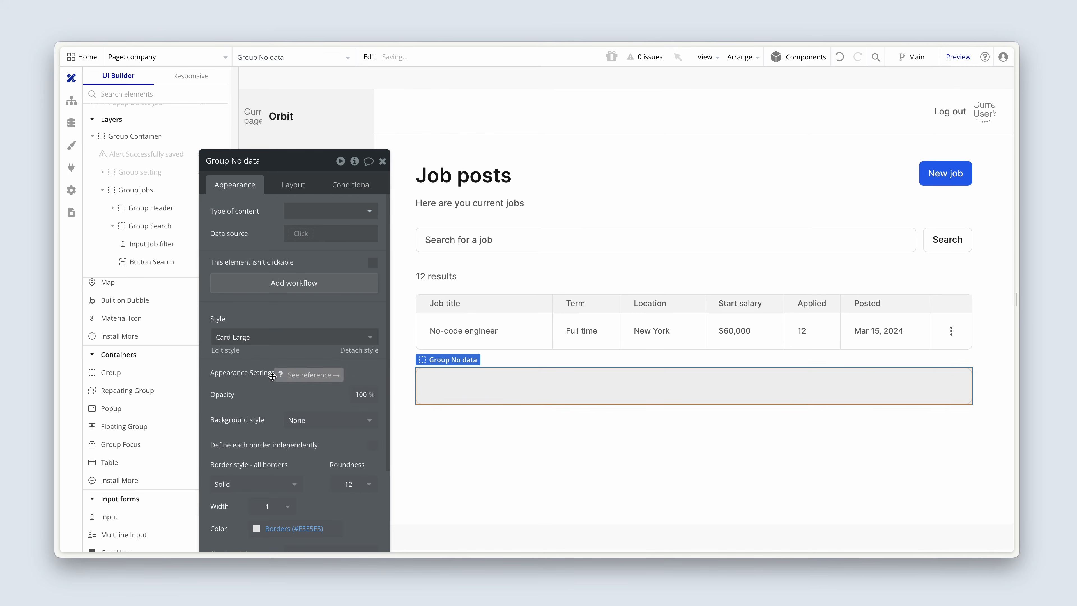
{"action": "left_click", "coordinate": [296, 187]}
{"action": "scroll", "coordinate": [286, 242], "scroll_direction": "down", "scroll_amount": 2}
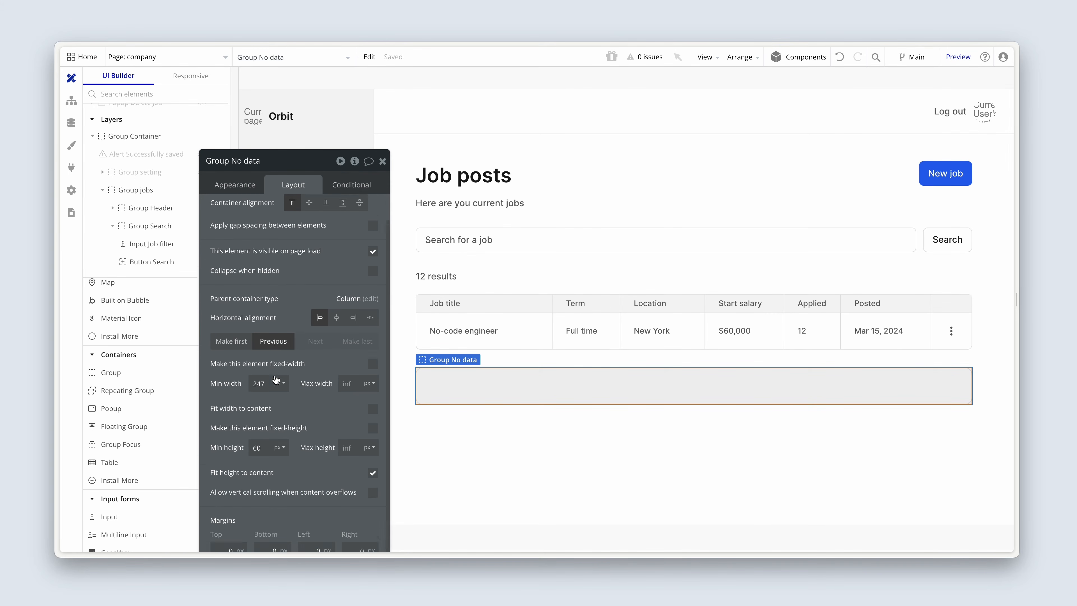
{"action": "double_click", "coordinate": [259, 408]}
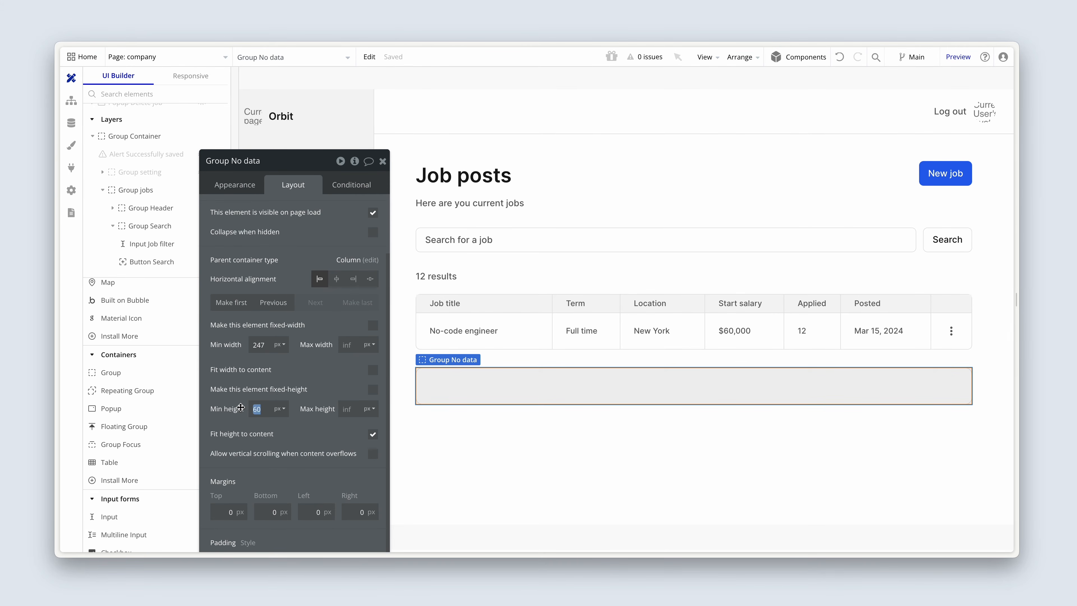
{"action": "type", "text": "250"}
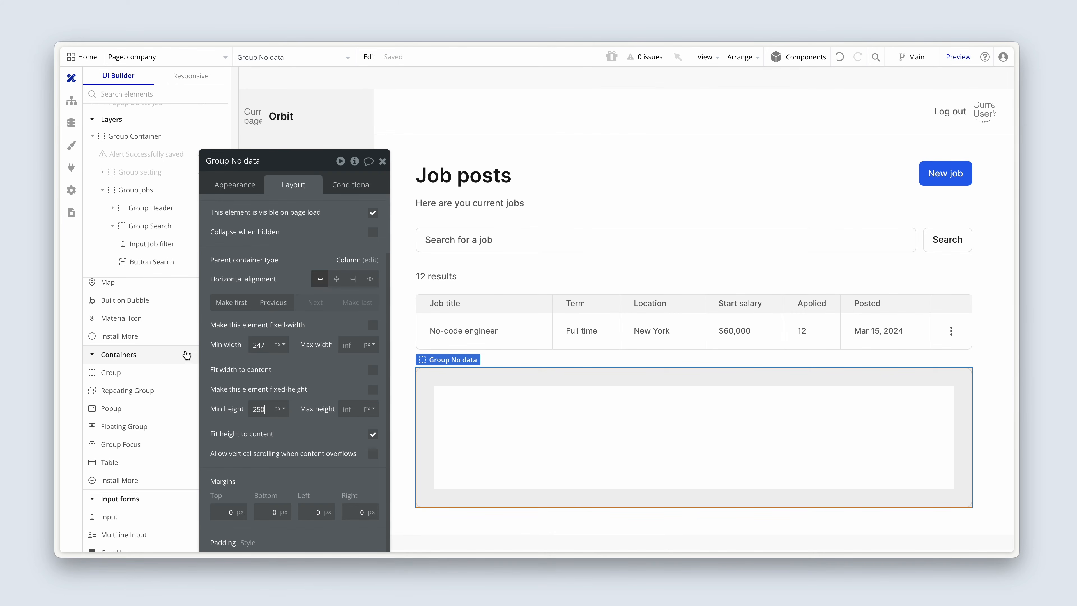
Step: Add a text element inside Group No data reading "No job found for this search query"
{"action": "scroll", "coordinate": [137, 378], "scroll_direction": "up", "scroll_amount": 4}
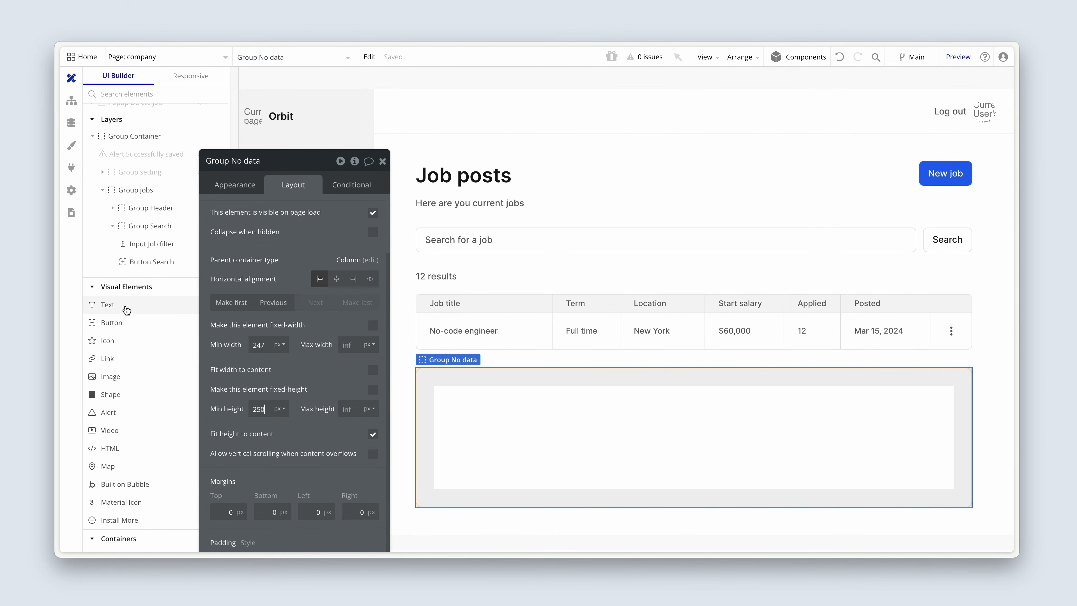
{"action": "left_click", "coordinate": [128, 306]}
{"action": "left_click", "coordinate": [539, 430]}
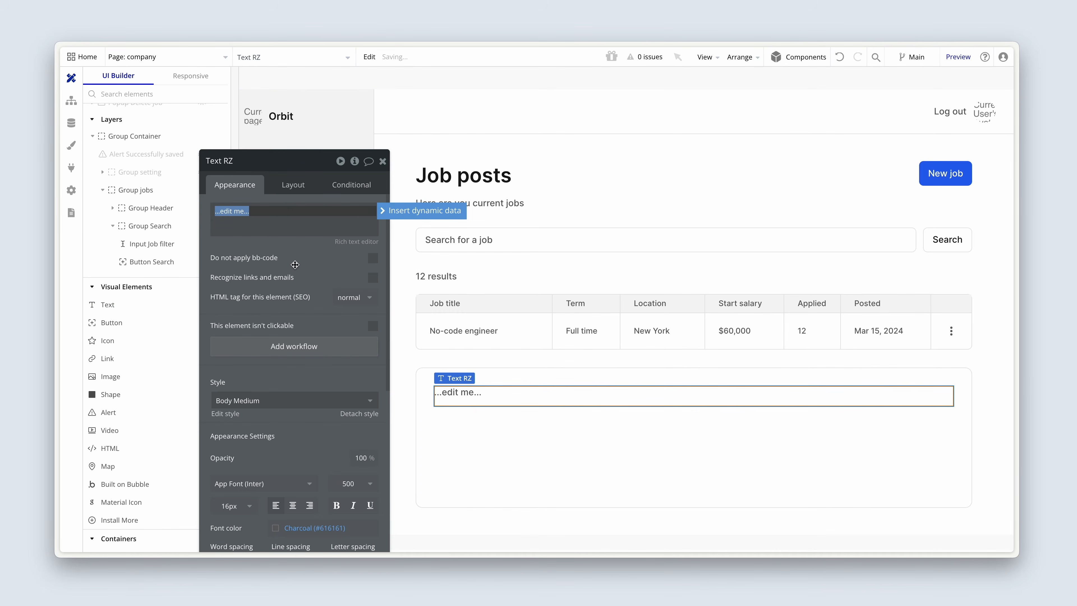
{"action": "type", "text": "No ob"}
{"action": "key", "text": "BackSpace"}
{"action": "type", "text": "jo"}
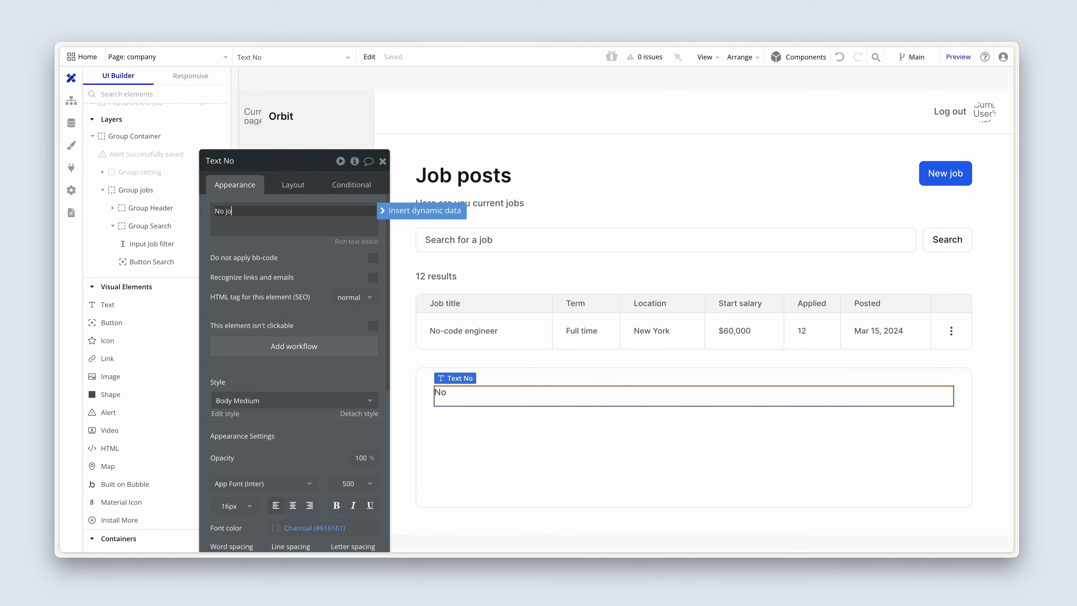
{"action": "type", "text": "b found for this search query"}
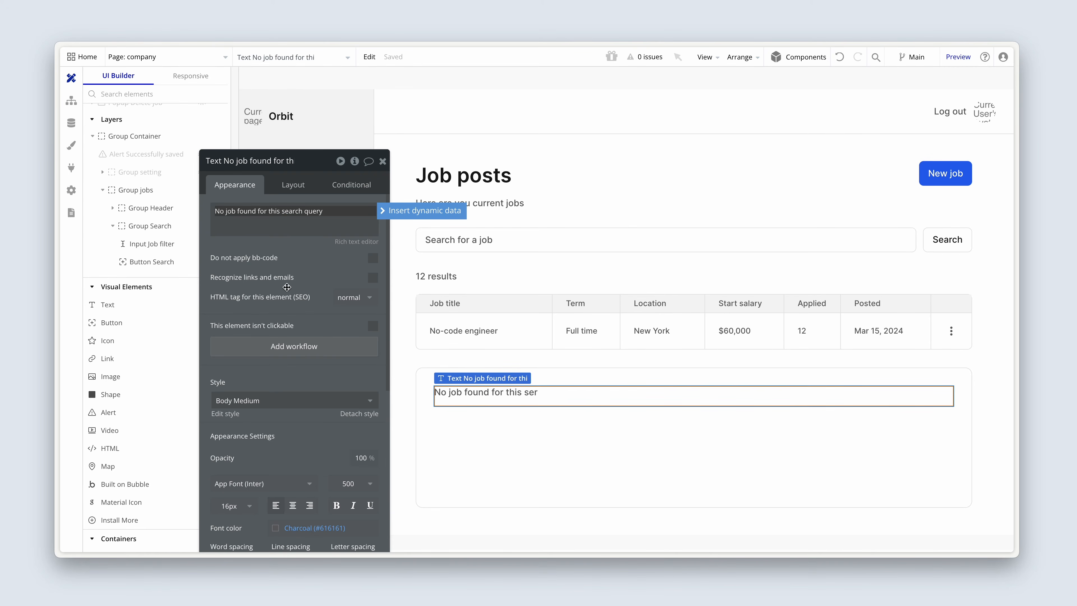
Step: Center-align the no-job message text and set its minimum width and minimum height to 0 px
{"action": "left_click_drag", "start_coordinate": [287, 287], "coordinate": [278, 223]}
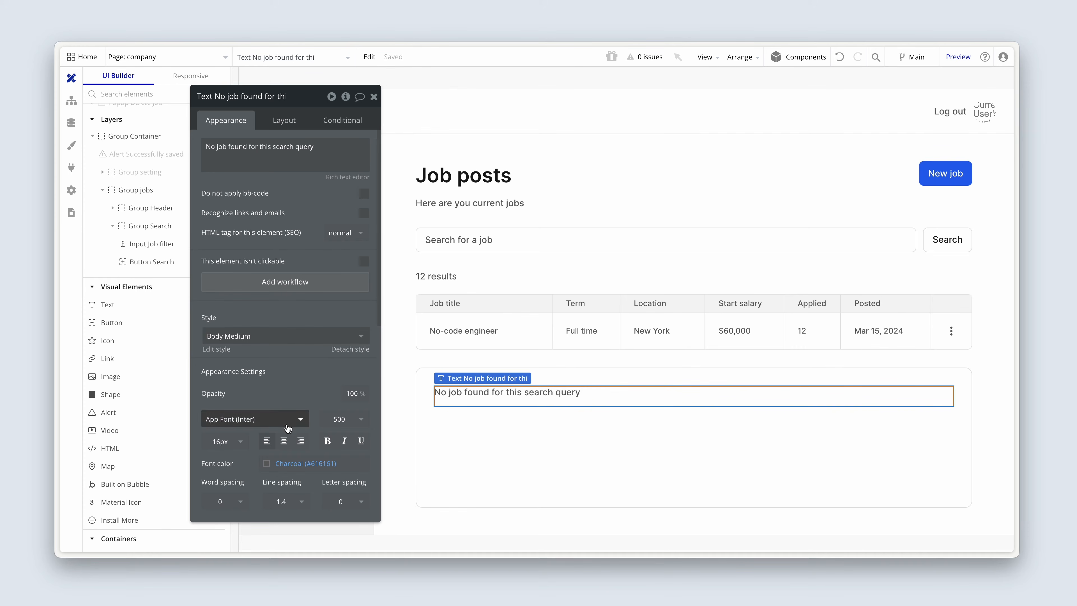
{"action": "left_click", "coordinate": [283, 441]}
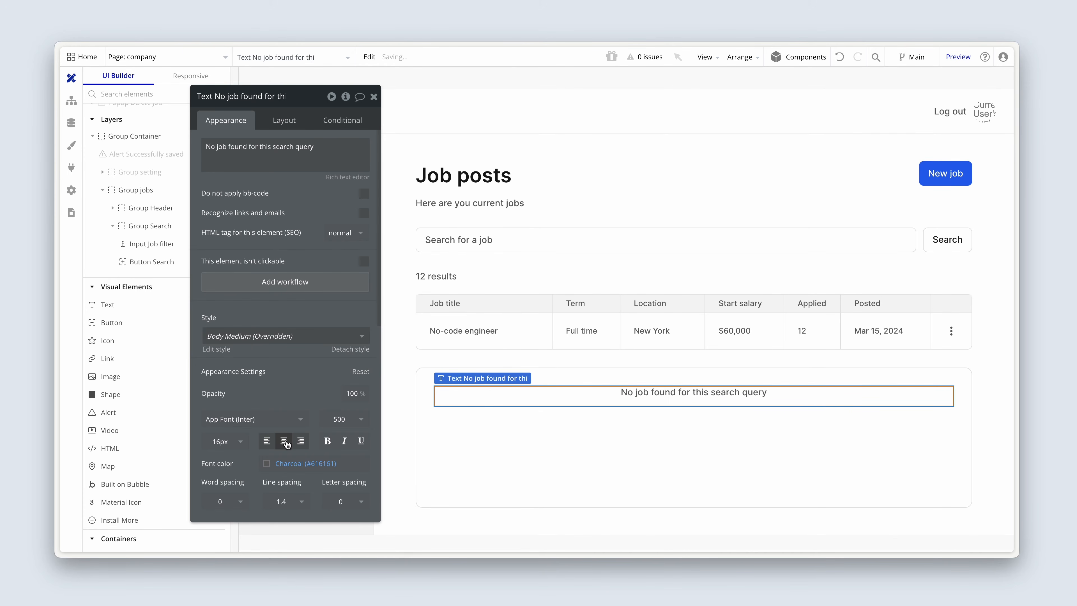
{"action": "left_click", "coordinate": [284, 119]}
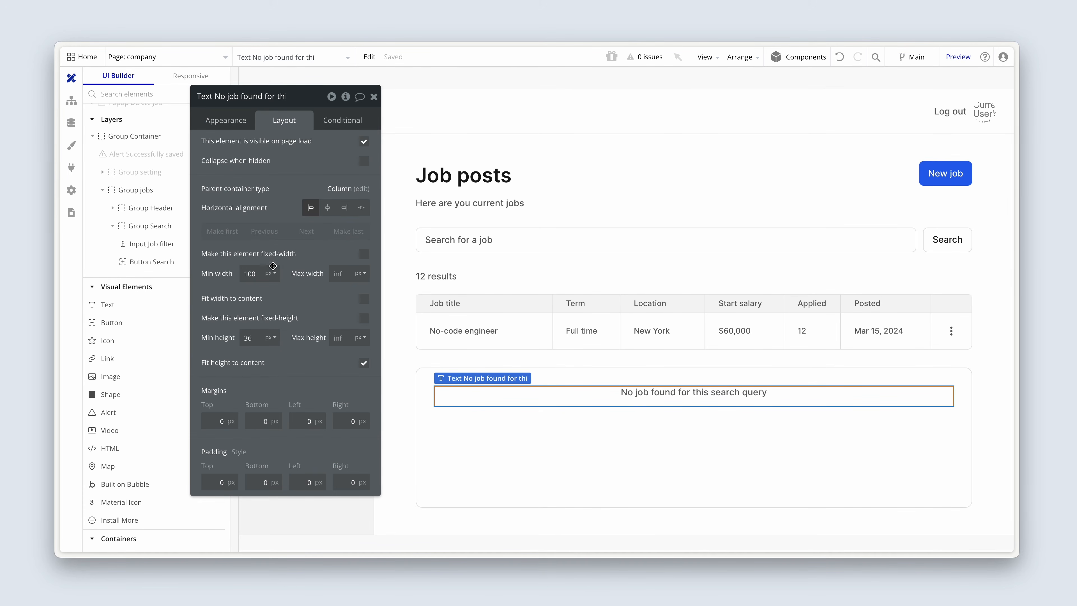
{"action": "left_click_drag", "start_coordinate": [261, 274], "coordinate": [231, 275]}
{"action": "type", "text": "0"}
{"action": "left_click_drag", "start_coordinate": [260, 338], "coordinate": [220, 342]}
{"action": "key", "text": "BackSpace"}
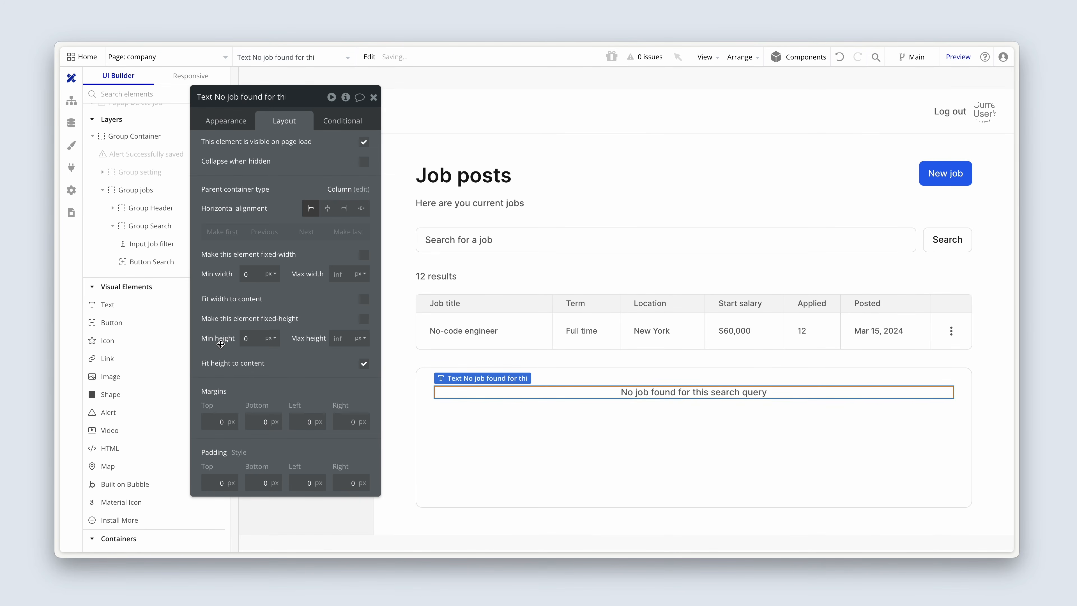
Step: Set Group No data's container alignment to vertically centered
{"action": "left_click", "coordinate": [473, 447]}
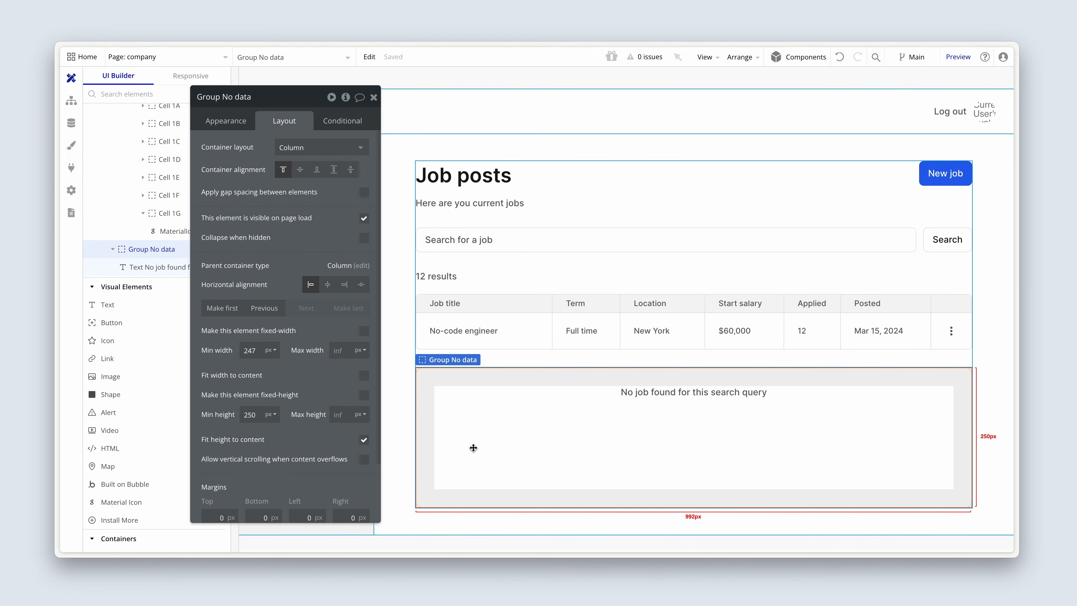
{"action": "left_click", "coordinate": [300, 169]}
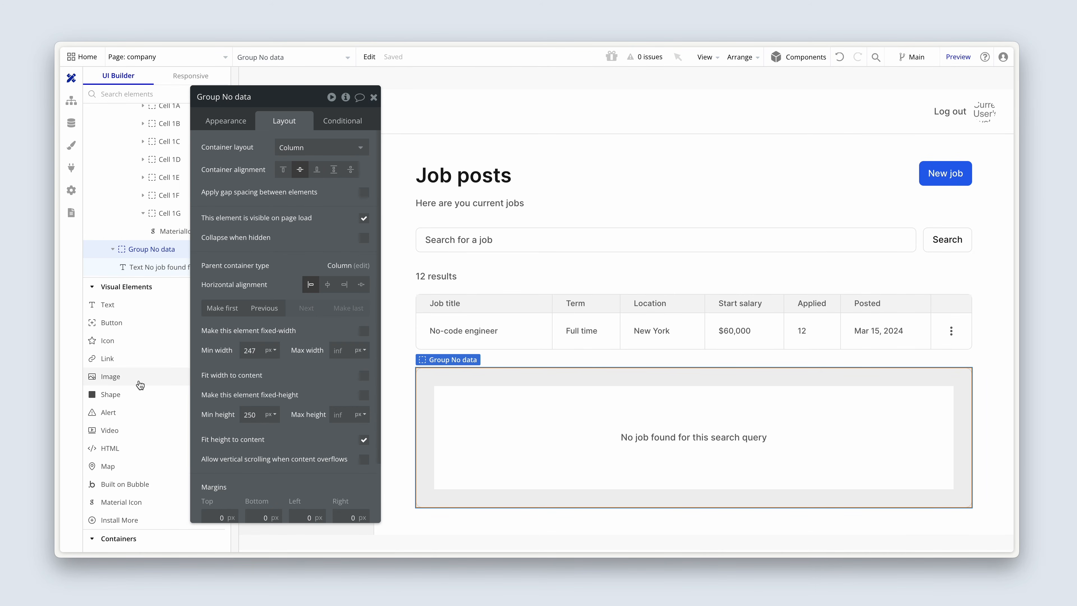
Step: Add a Material Icon above the no-jobs message inside Group No data and choose the work_outline briefcase icon
{"action": "scroll", "coordinate": [139, 379], "scroll_direction": "down", "scroll_amount": 2}
{"action": "left_click", "coordinate": [133, 453]}
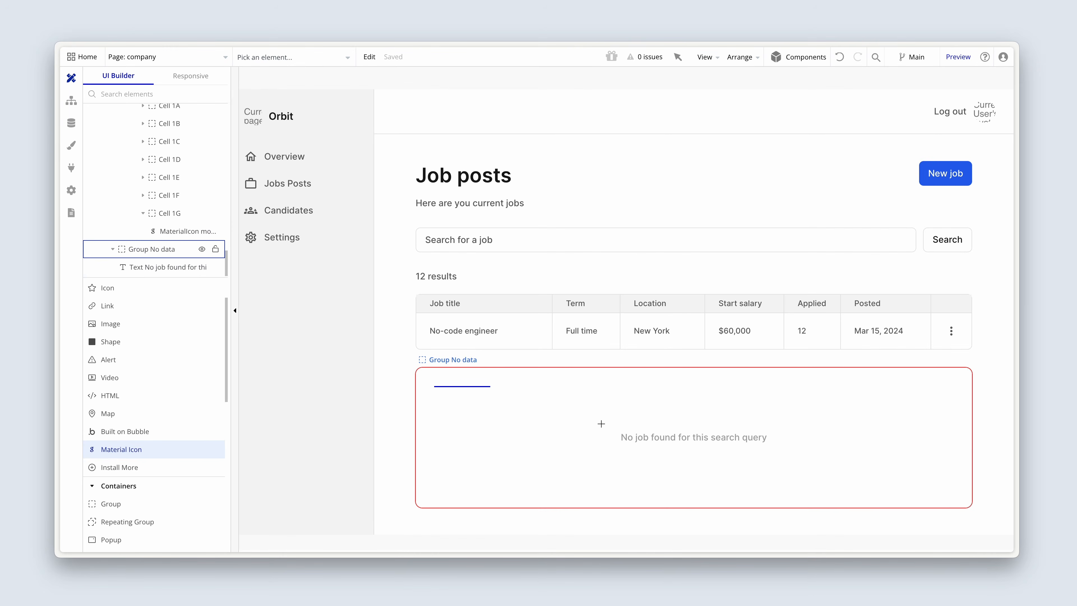
{"action": "left_click", "coordinate": [631, 416]}
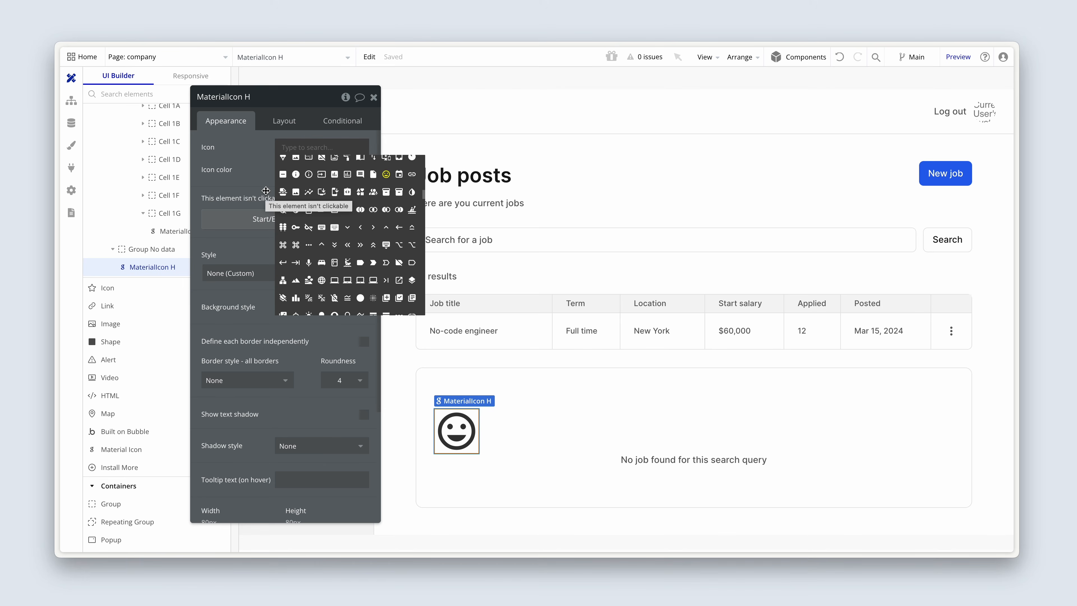
{"action": "type", "text": "job"}
{"action": "key", "text": "BackSpace"}
{"action": "key", "text": "BackSpace"}
{"action": "type", "text": "work"}
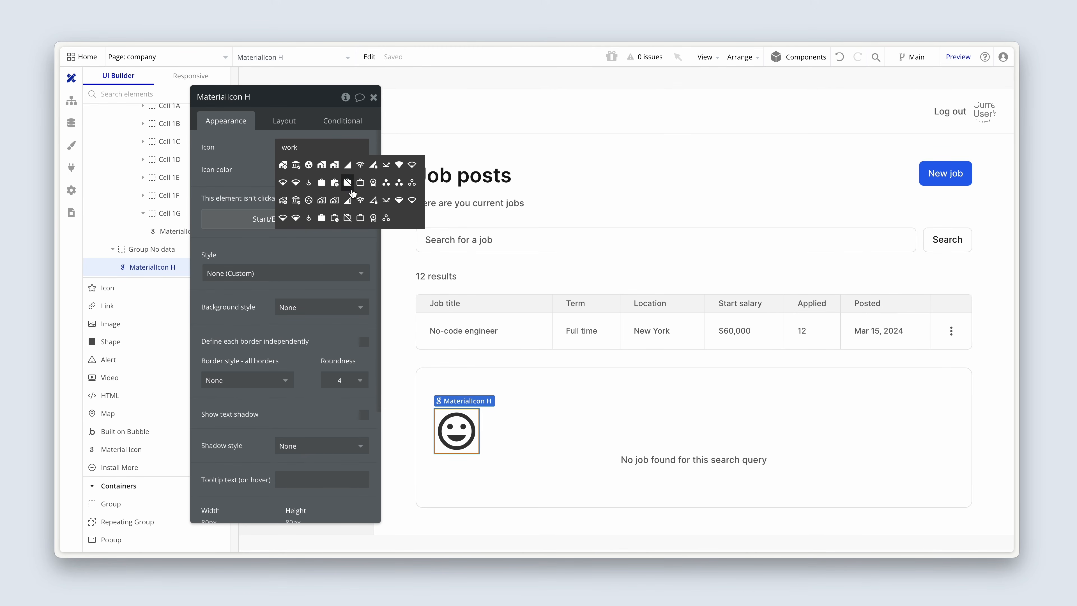
{"action": "left_click", "coordinate": [361, 182]}
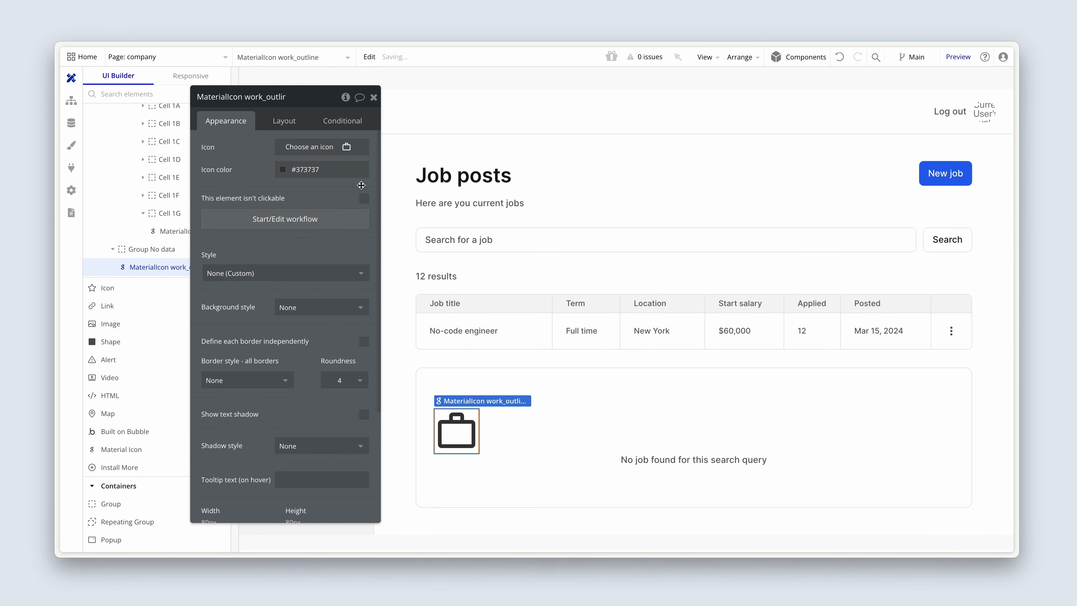
Step: Set the briefcase icon's color to the Charcoal (#616161) color variable
{"action": "left_click", "coordinate": [284, 169]}
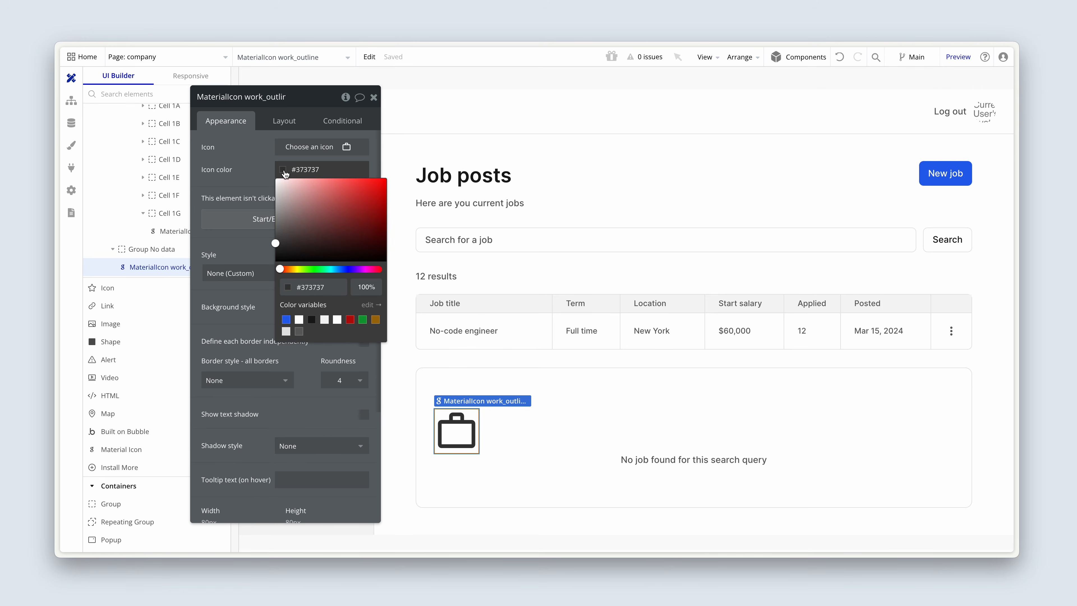
{"action": "left_click", "coordinate": [299, 331]}
{"action": "left_click", "coordinate": [353, 382]}
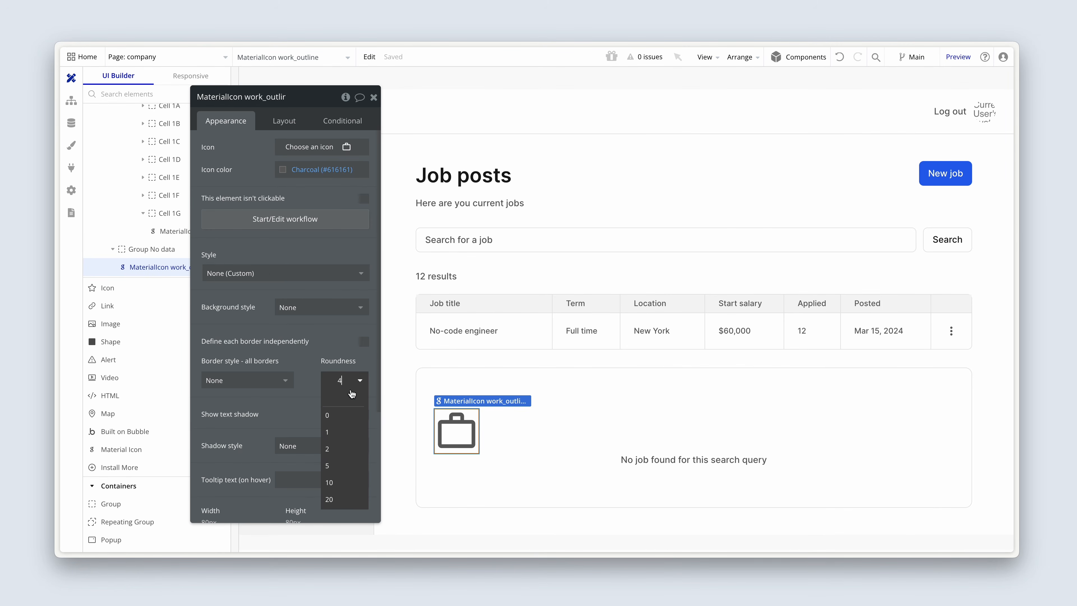
{"action": "left_click", "coordinate": [346, 409]}
Step: Set the briefcase icon's fixed width and fixed height to 24 px each
{"action": "left_click", "coordinate": [296, 128]}
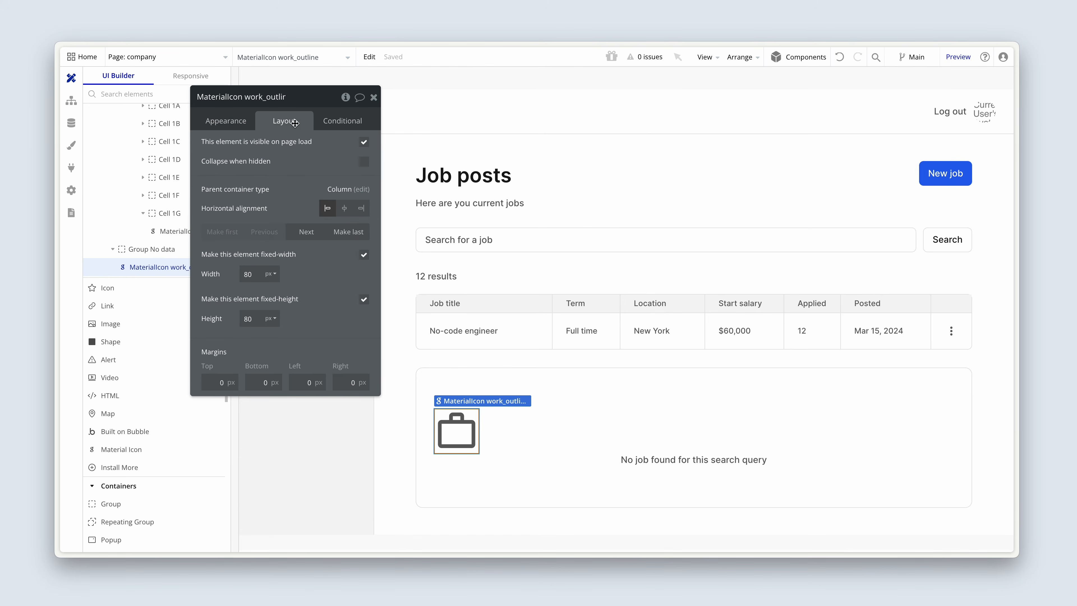
{"action": "double_click", "coordinate": [262, 273]}
{"action": "type", "text": "24"}
{"action": "key", "text": "Tab"}
{"action": "type", "text": "24"}
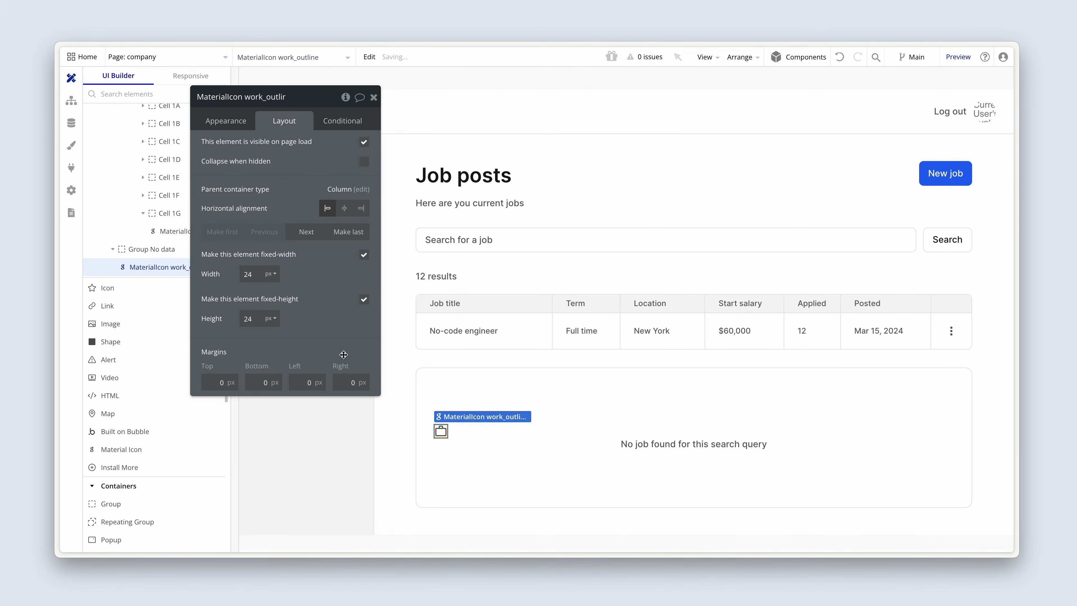
Step: Group the briefcase icon and the no-jobs text in a column container and name it Group Content
{"action": "left_click", "coordinate": [626, 444], "text": "shift"}
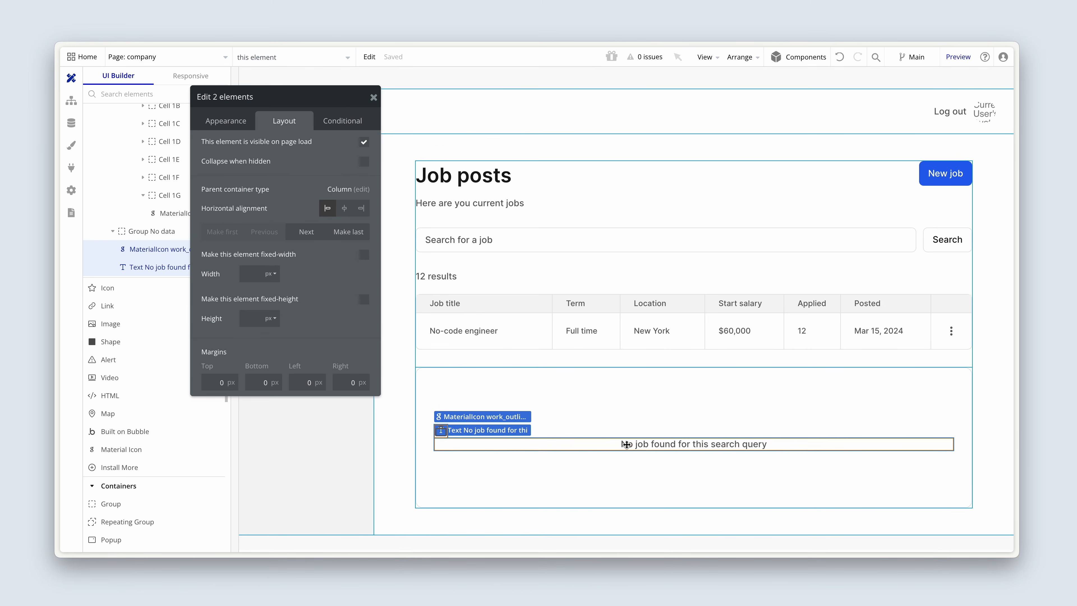
{"action": "right_click", "coordinate": [627, 444]}
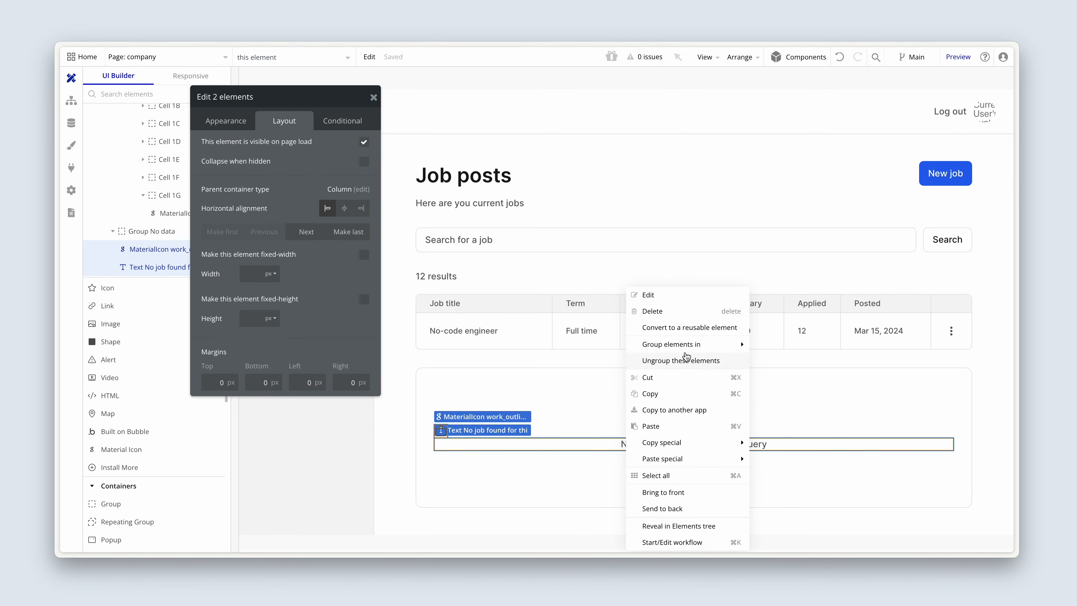
{"action": "mouse_move", "coordinate": [696, 346]}
{"action": "left_click", "coordinate": [791, 377]}
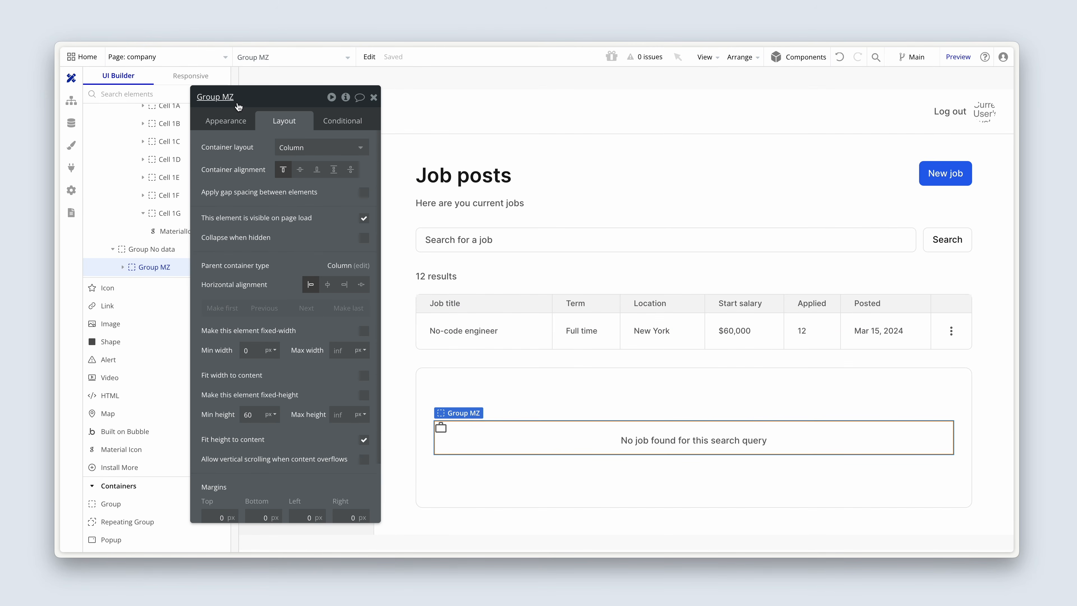
{"action": "left_click", "coordinate": [222, 97]}
{"action": "double_click", "coordinate": [223, 97]}
{"action": "type", "text": "Content"}
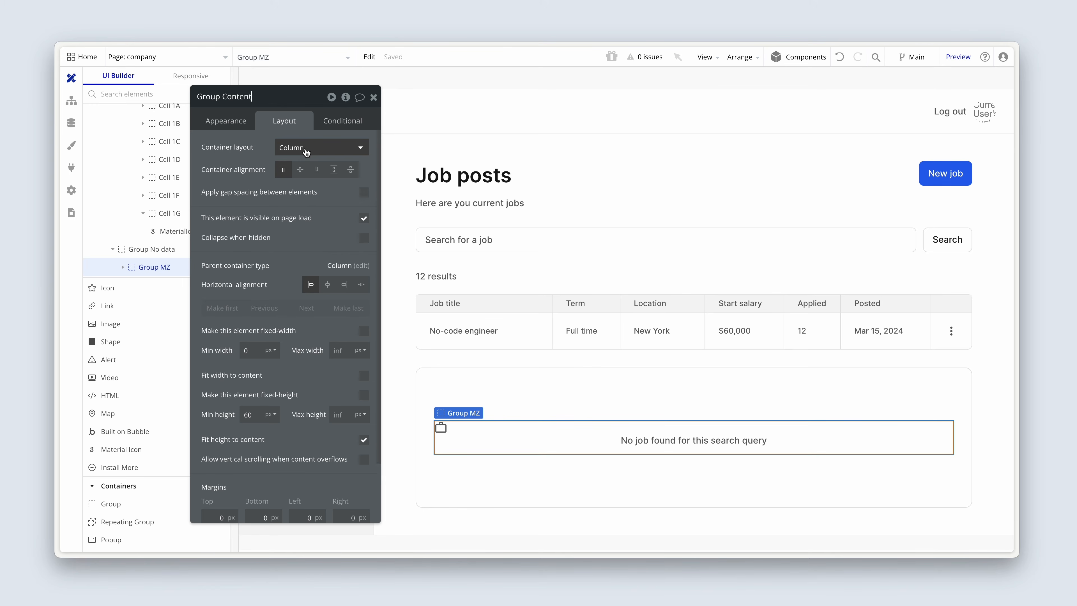
Step: Apply a 12 px row gap in Group Content and center the briefcase icon horizontally
{"action": "left_click", "coordinate": [363, 194]}
{"action": "left_click", "coordinate": [351, 211]}
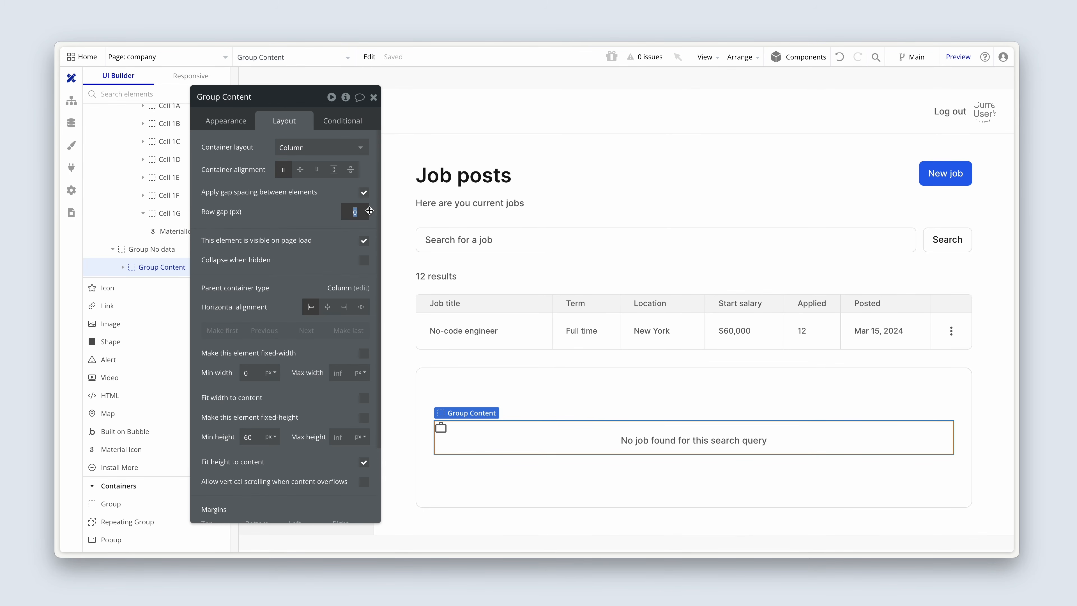
{"action": "type", "text": "12"}
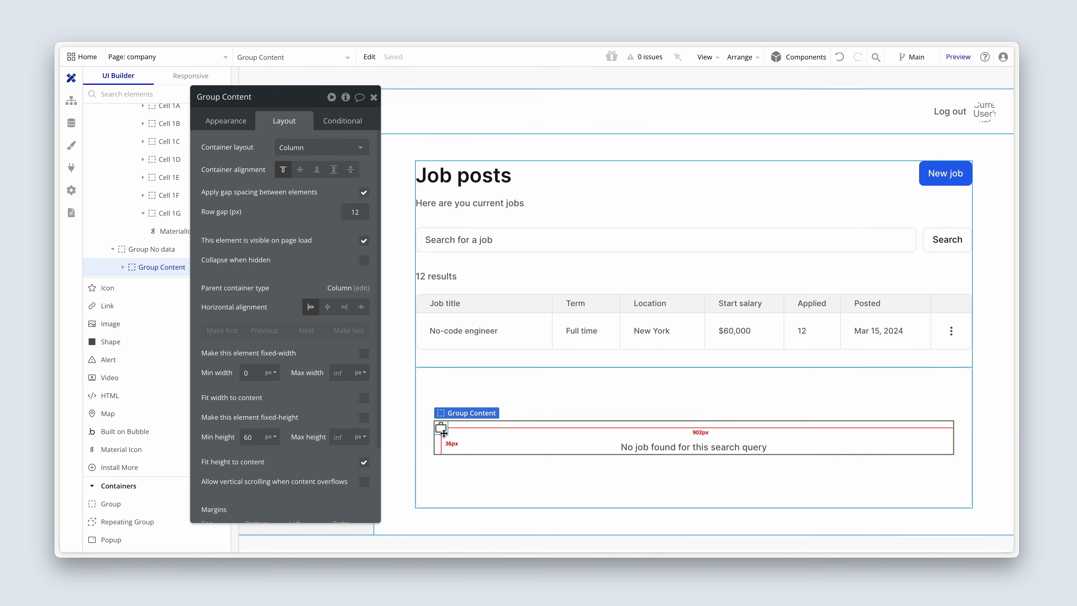
{"action": "left_click", "coordinate": [440, 430]}
{"action": "left_click", "coordinate": [345, 208]}
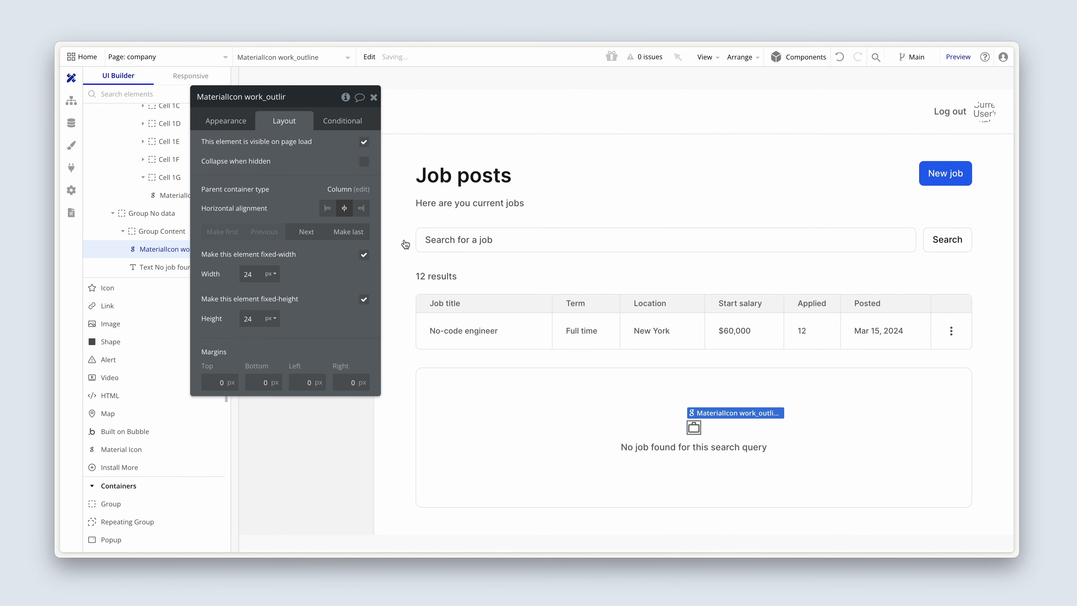
Step: Change the no-results message to "No jobs found for this search query"
{"action": "left_click", "coordinate": [595, 358]}
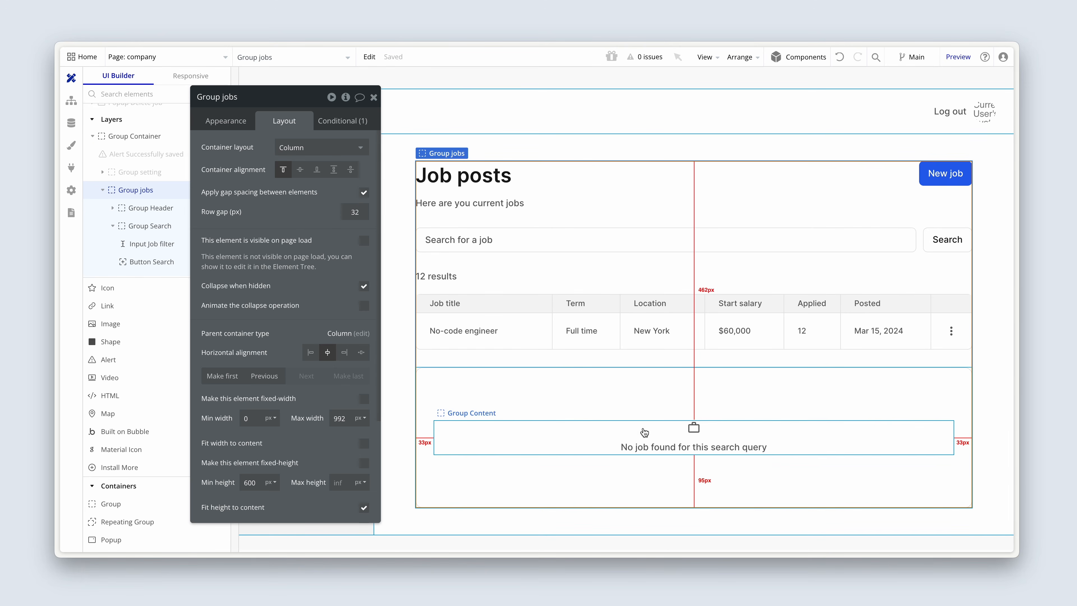
{"action": "left_click", "coordinate": [695, 445]}
{"action": "left_click", "coordinate": [243, 128]}
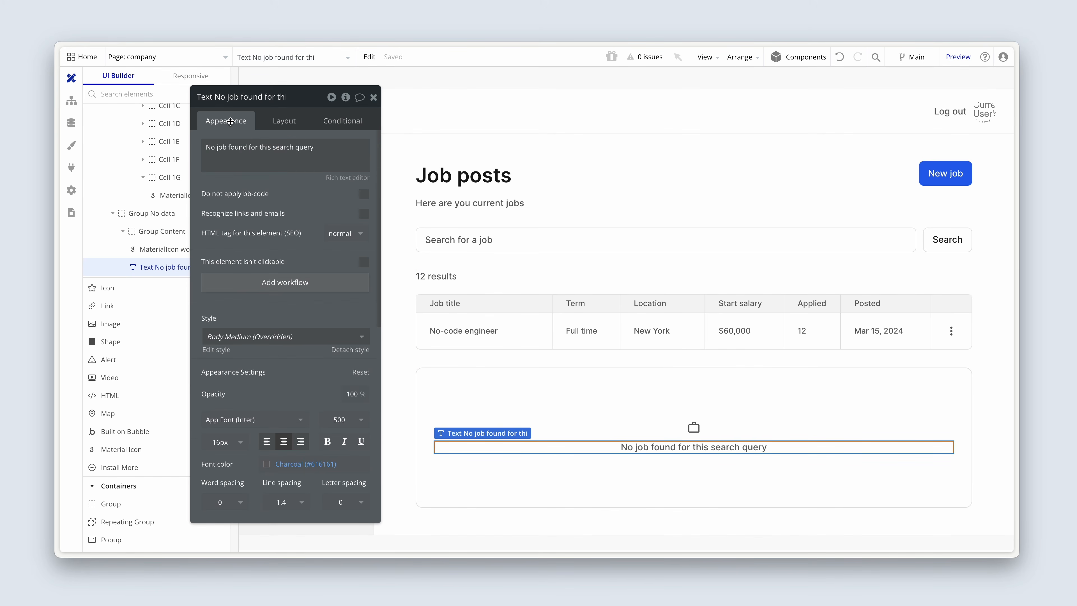
{"action": "left_click", "coordinate": [250, 142]}
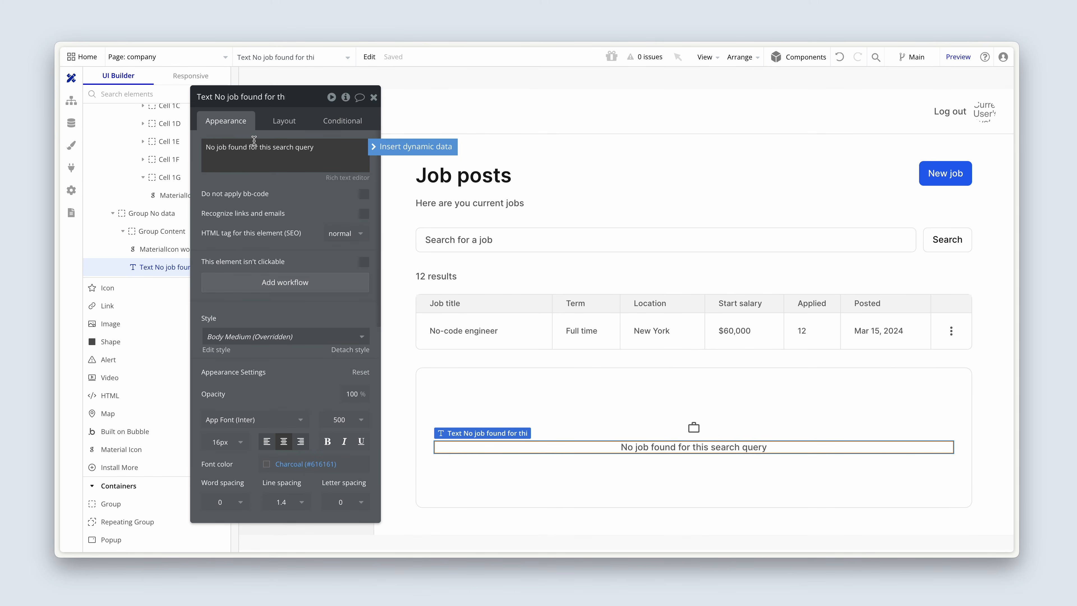
{"action": "type", "text": "s"}
{"action": "left_click", "coordinate": [271, 201]}
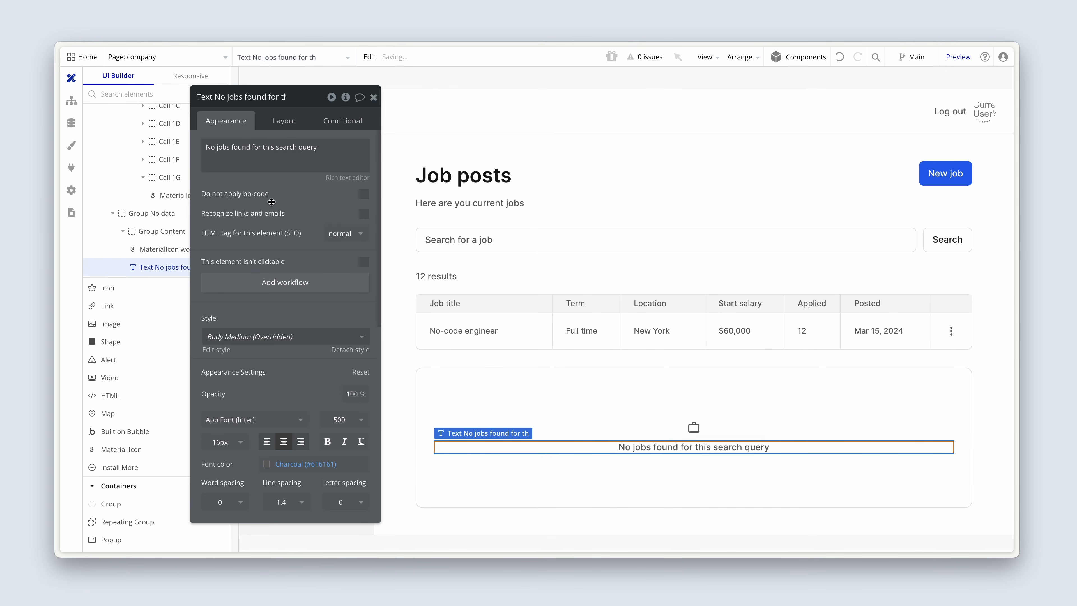
Step: Set Group No data's minimum height to 180 px
{"action": "left_click", "coordinate": [435, 379]}
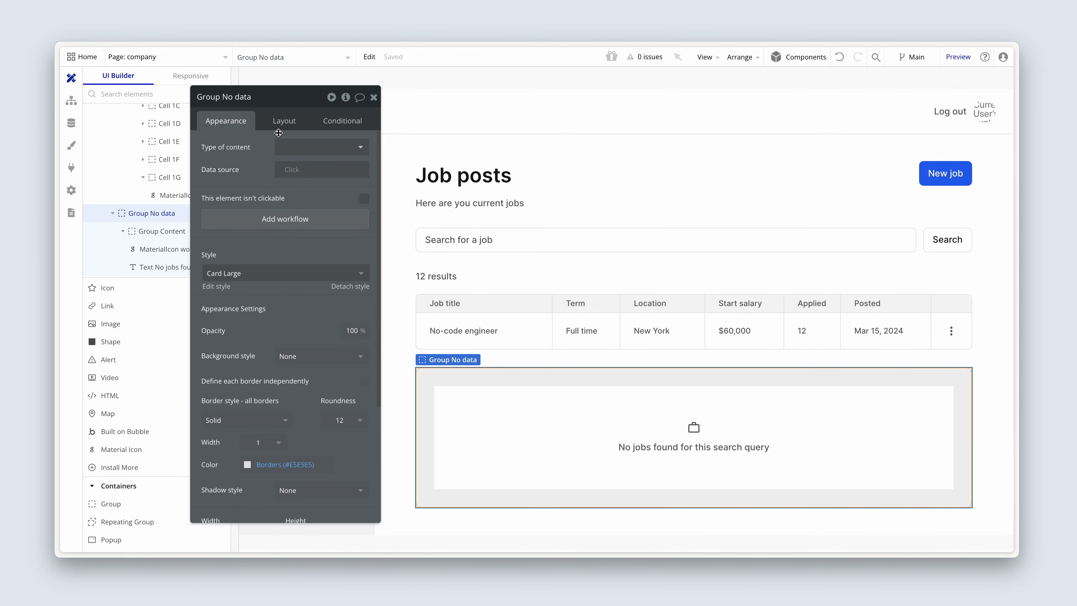
{"action": "left_click", "coordinate": [280, 123]}
{"action": "scroll", "coordinate": [258, 352], "scroll_direction": "down", "scroll_amount": 2}
{"action": "left_click", "coordinate": [259, 343]}
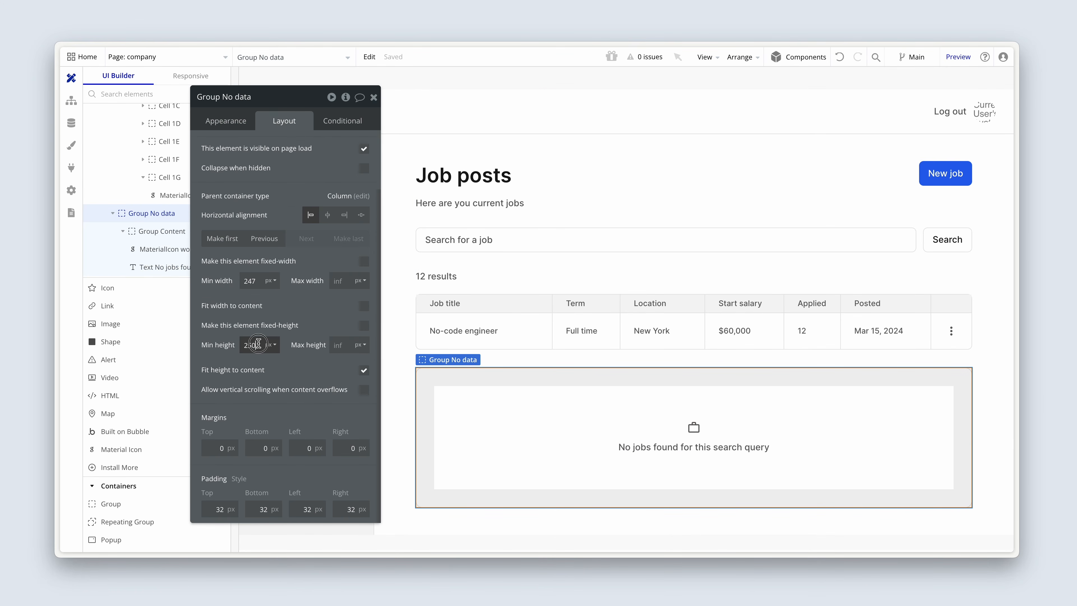
{"action": "left_click_drag", "start_coordinate": [258, 343], "coordinate": [234, 343]}
{"action": "type", "text": "180"}
{"action": "left_click", "coordinate": [238, 381]}
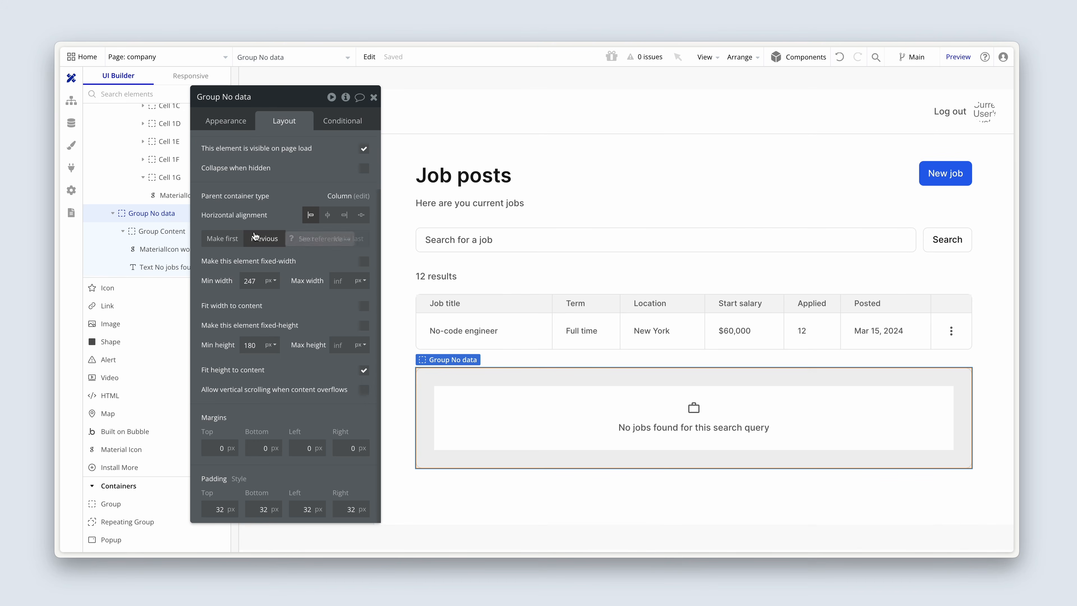
Step: Switch to the app preview, refresh it and check the no-results card beneath the jobs table
{"action": "key", "text": "ctrl+Tab"}
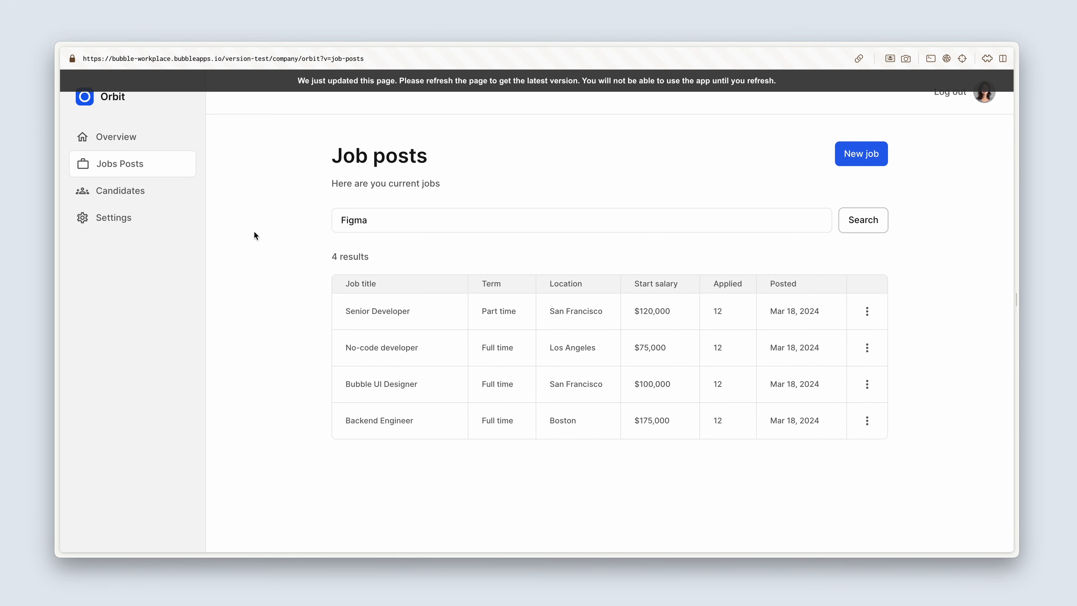
{"action": "left_click", "coordinate": [362, 85]}
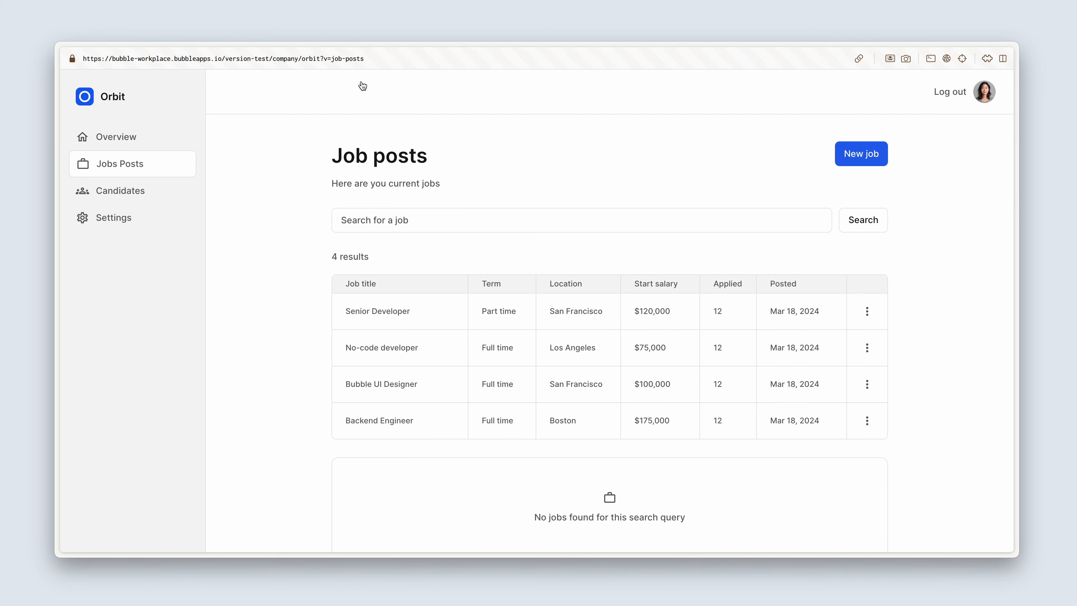
{"action": "scroll", "coordinate": [381, 124], "scroll_direction": "down", "scroll_amount": 1}
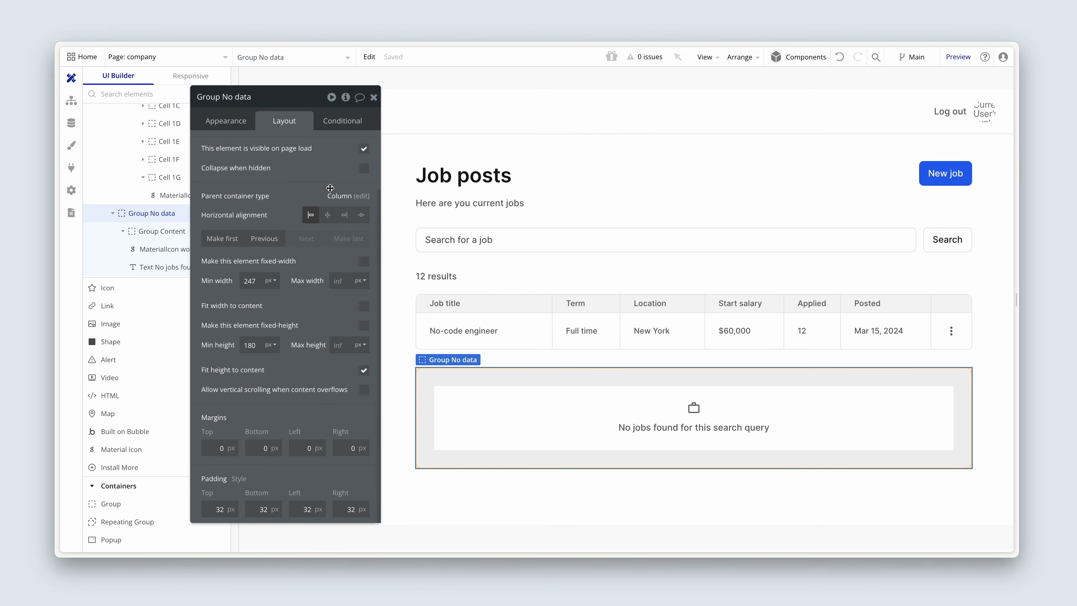
Step: Make Group No data not visible on page load and collapse it when hidden
{"action": "scroll", "coordinate": [329, 188], "scroll_direction": "up", "scroll_amount": 3}
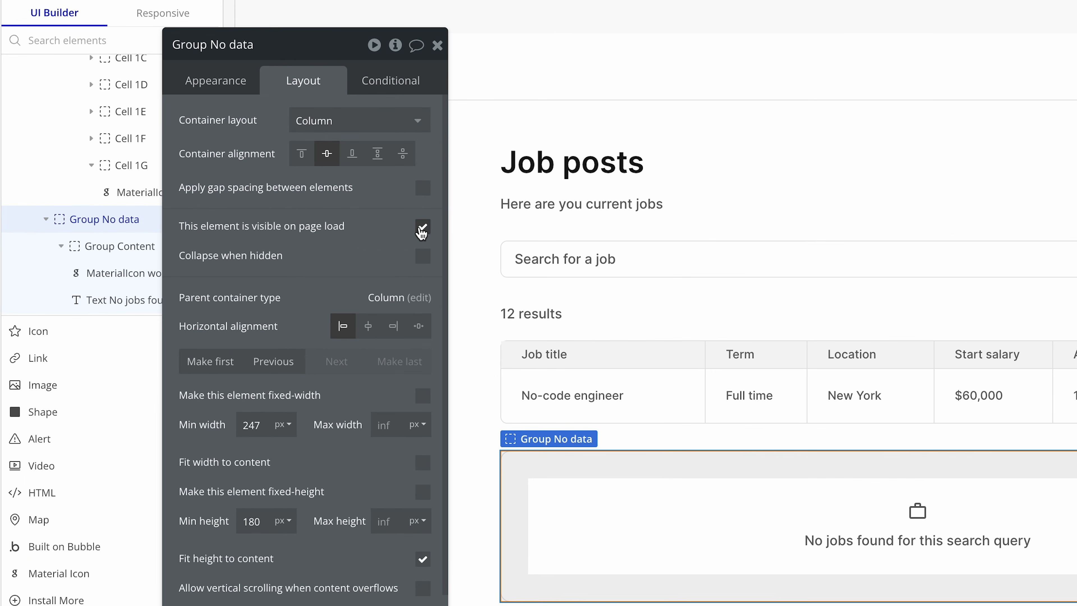
{"action": "left_click", "coordinate": [423, 230]}
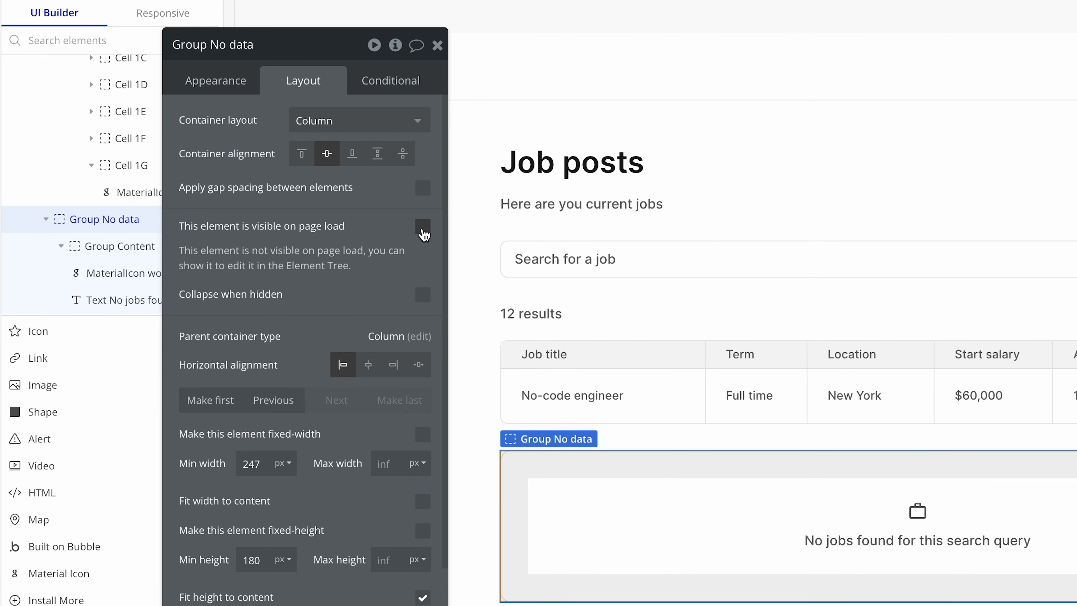
{"action": "left_click", "coordinate": [423, 295]}
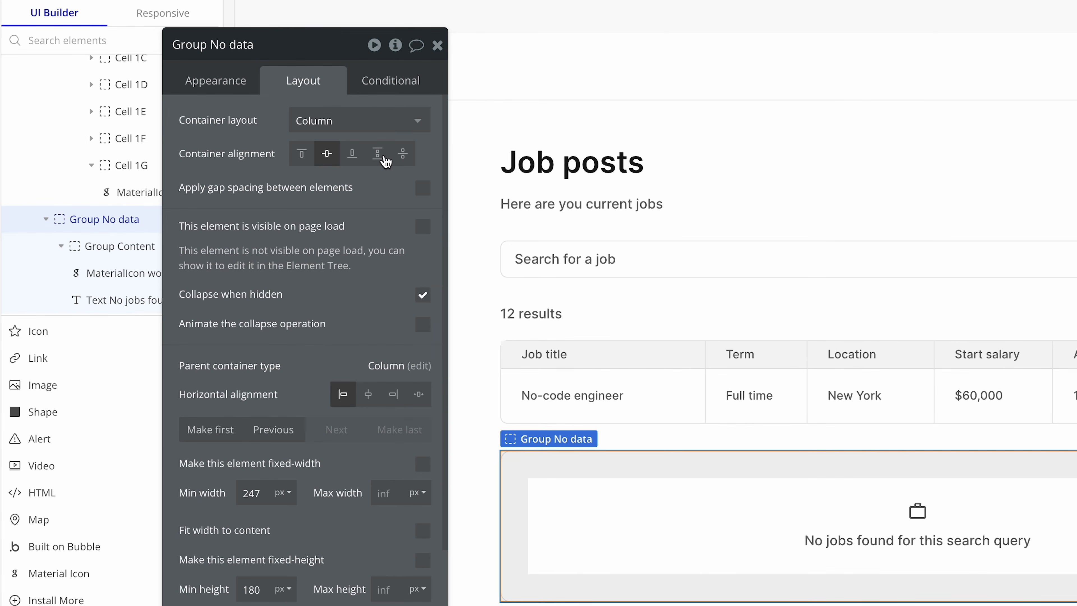
Step: Define a condition on Group No data for when Table jobs's List of Jobs:count > 1
{"action": "left_click", "coordinate": [376, 77]}
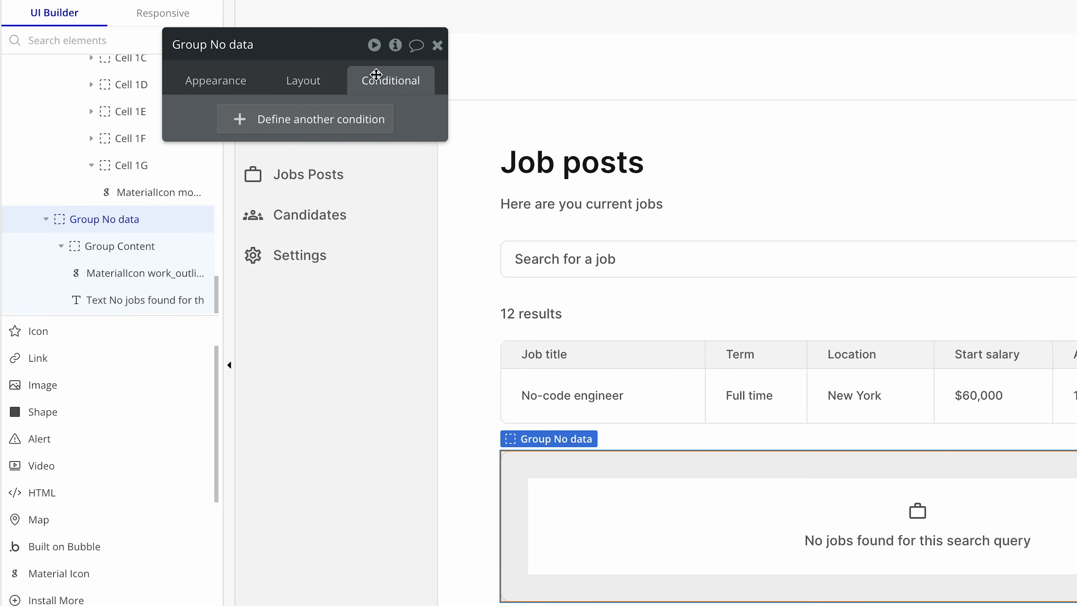
{"action": "left_click", "coordinate": [292, 134]}
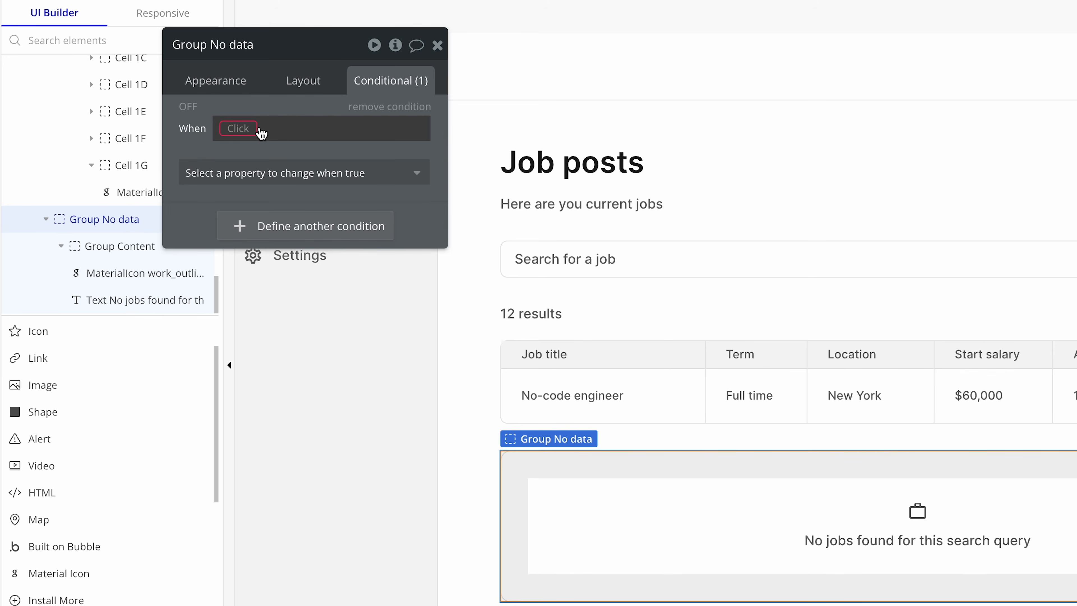
{"action": "left_click", "coordinate": [243, 127]}
{"action": "type", "text": "table"}
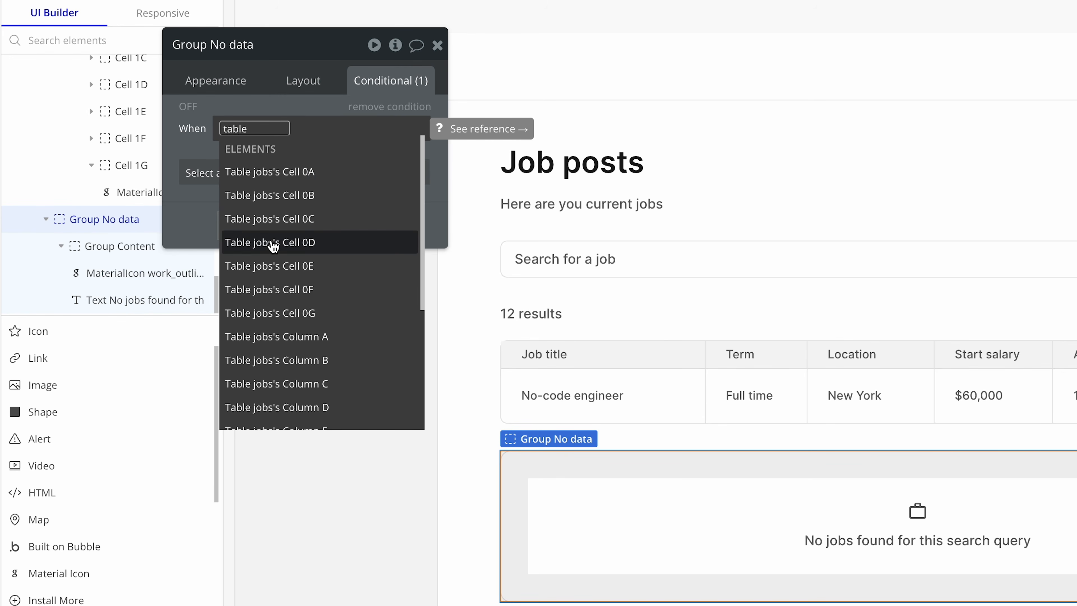
{"action": "scroll", "coordinate": [279, 245], "scroll_direction": "down", "scroll_amount": 5}
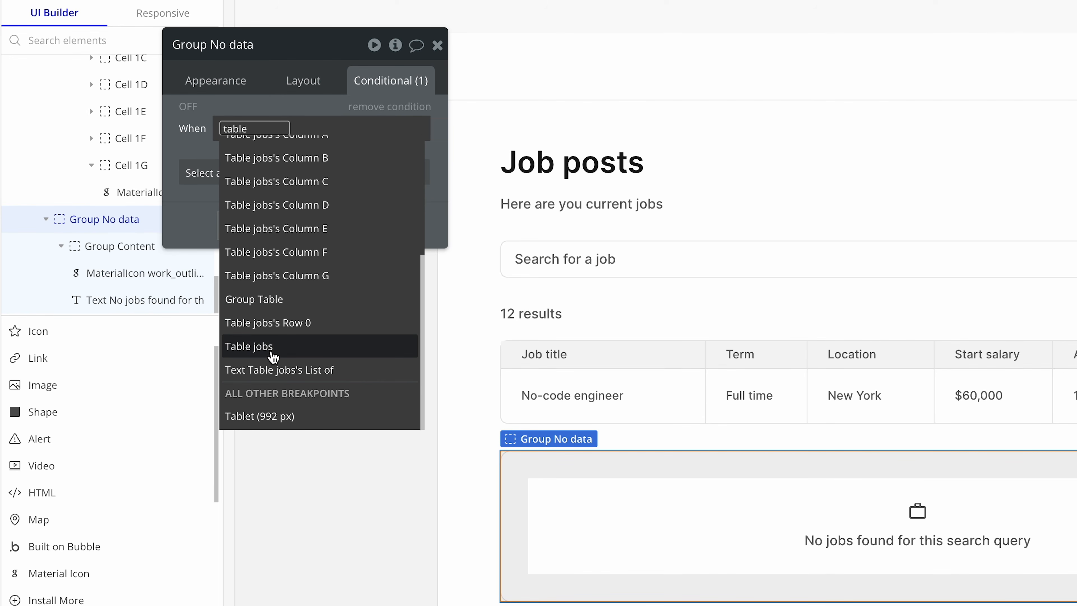
{"action": "left_click", "coordinate": [262, 357]}
{"action": "left_click", "coordinate": [347, 177]}
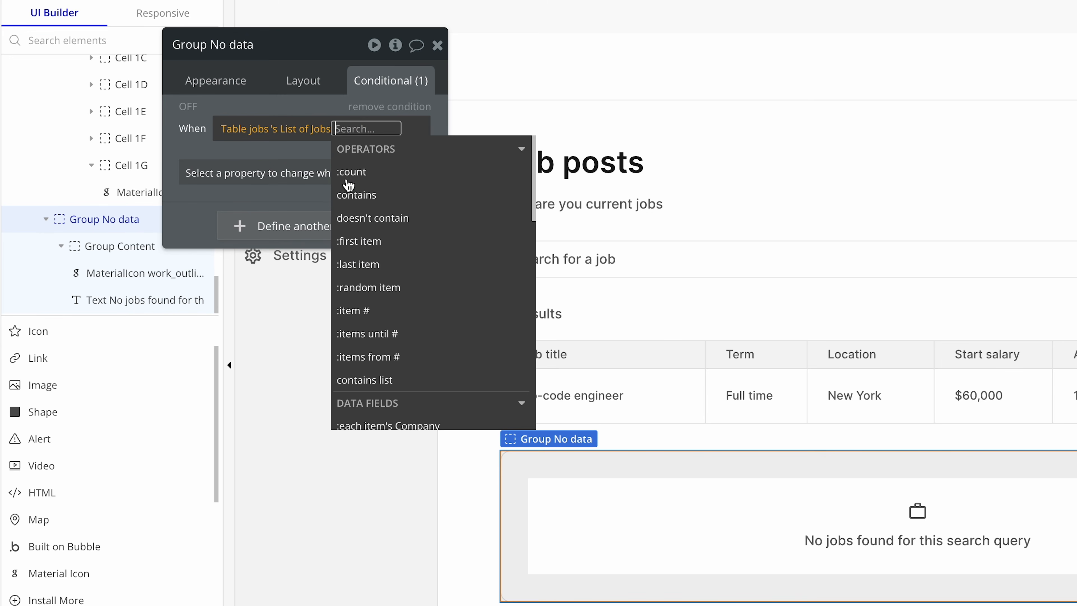
{"action": "left_click", "coordinate": [376, 175]}
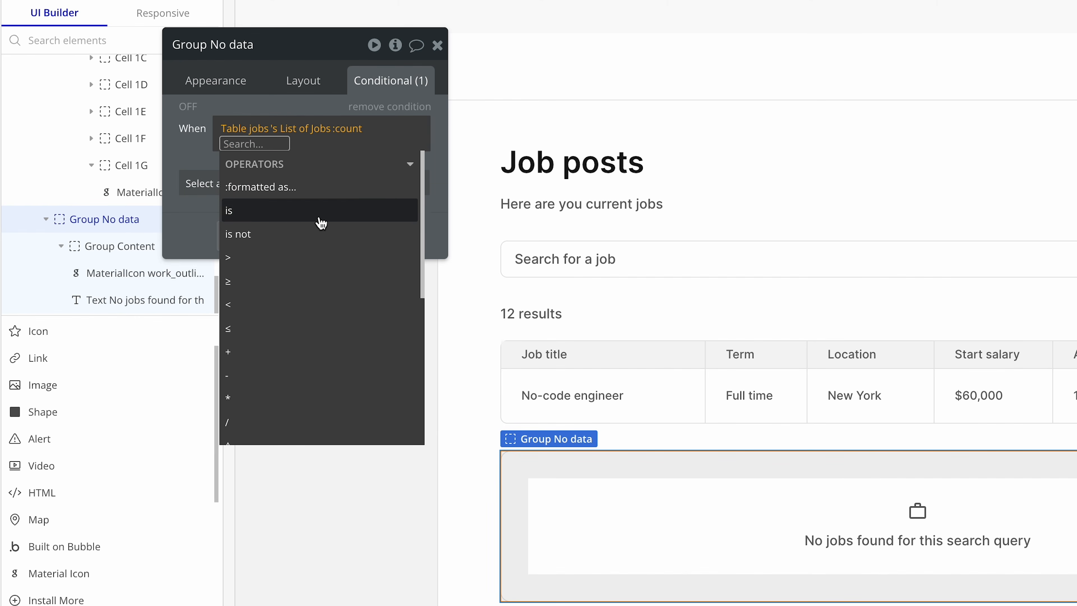
{"action": "left_click", "coordinate": [299, 258]}
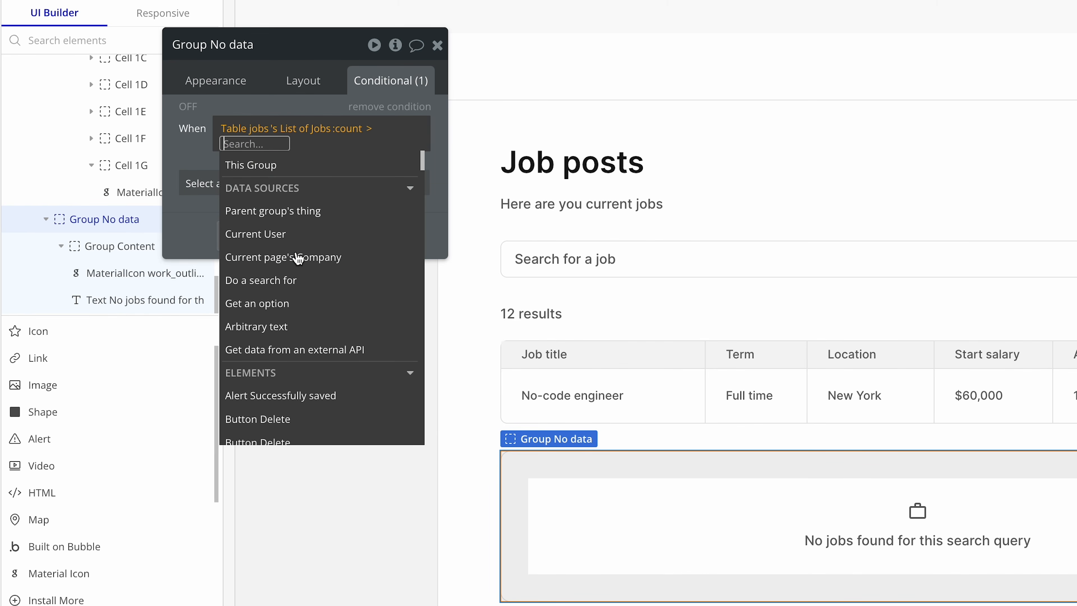
{"action": "type", "text": "1"}
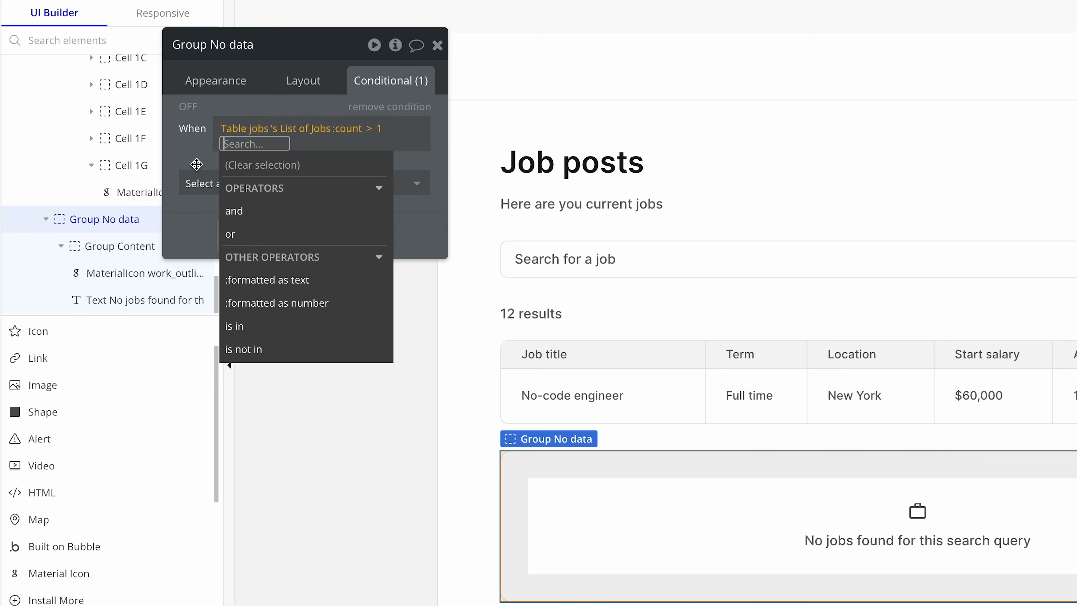
{"action": "left_click", "coordinate": [196, 164]}
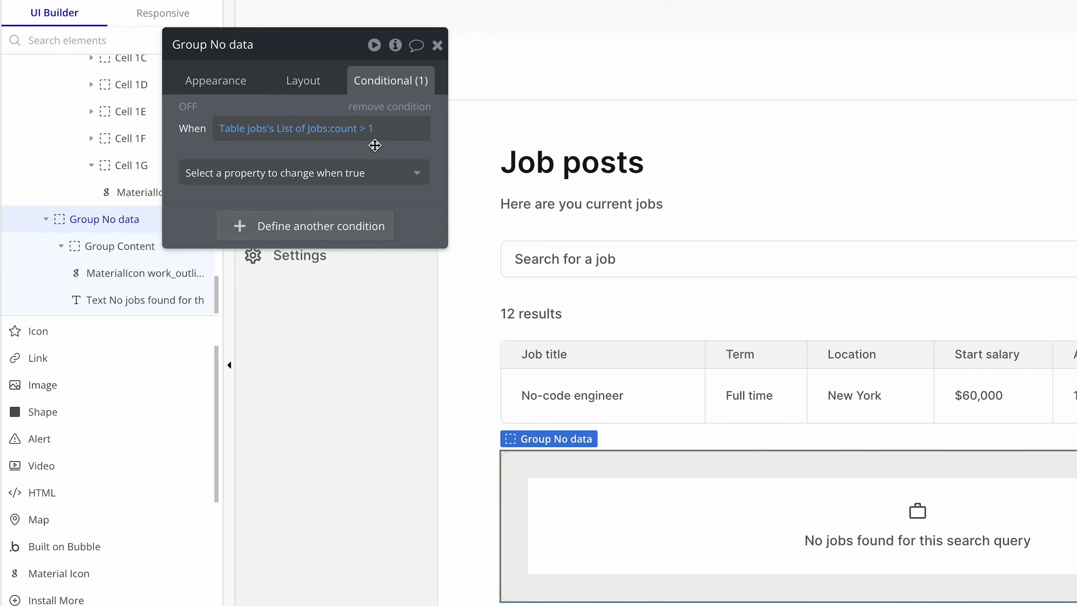
Step: Make Group No data visible when its condition is true and change the comparison operator to <
{"action": "left_click", "coordinate": [330, 176]}
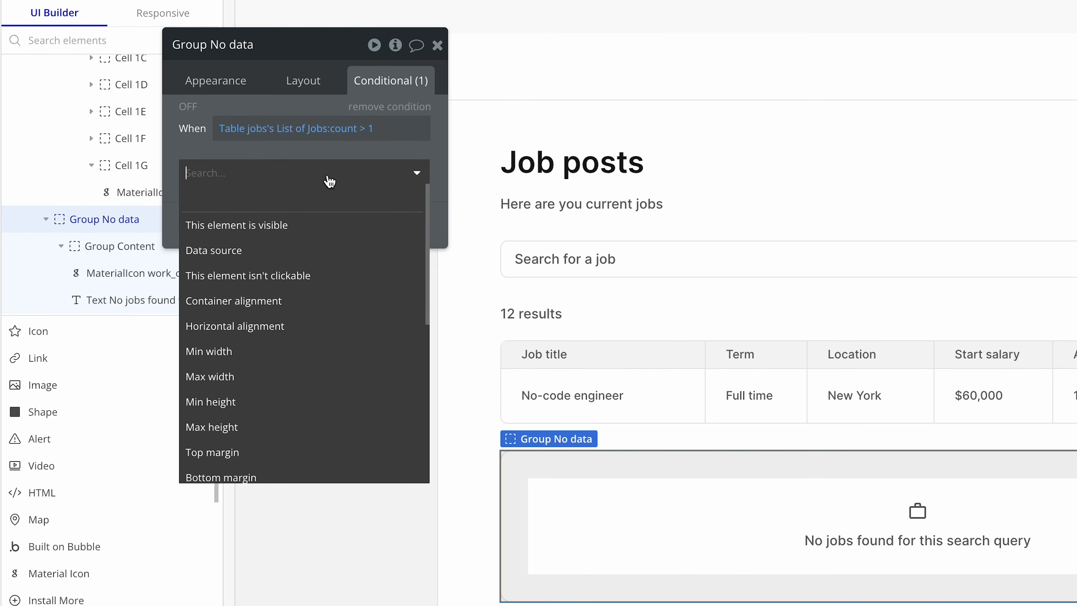
{"action": "left_click", "coordinate": [322, 226]}
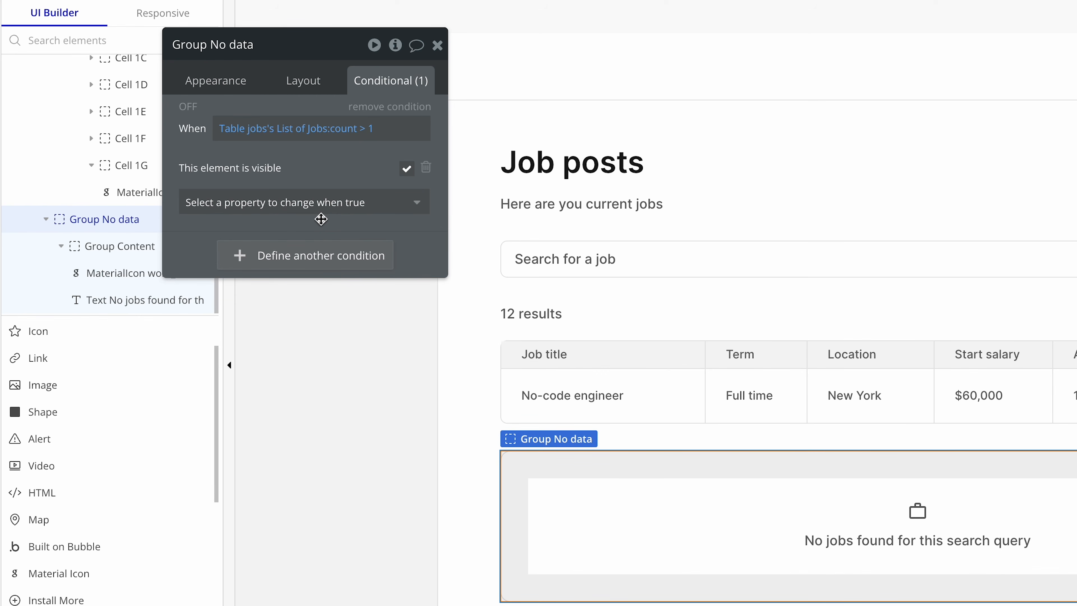
{"action": "left_click", "coordinate": [366, 129]}
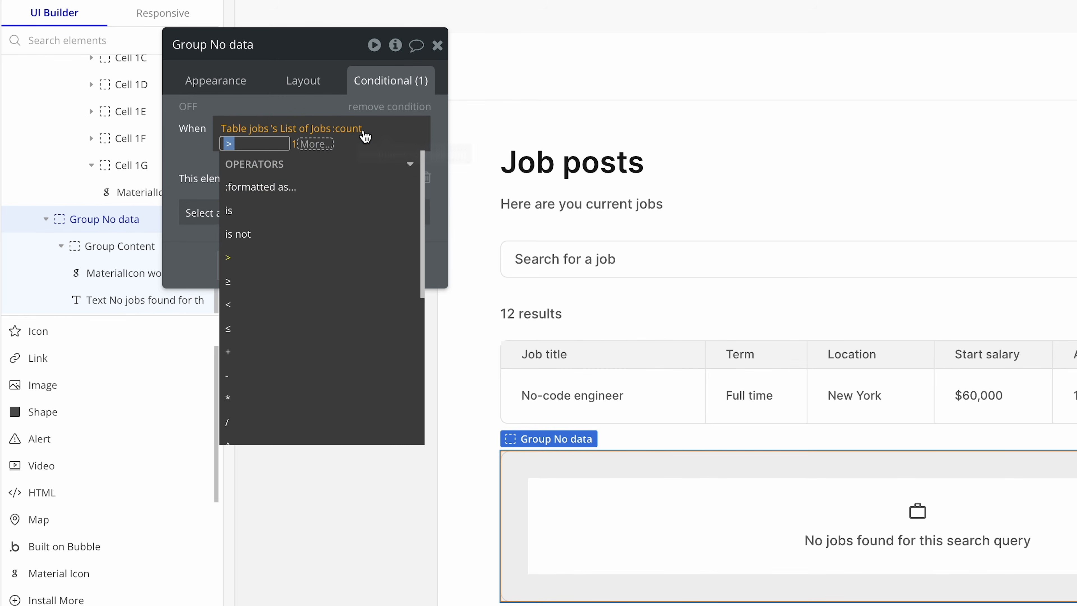
{"action": "left_click", "coordinate": [300, 305]}
{"action": "left_click", "coordinate": [202, 161]}
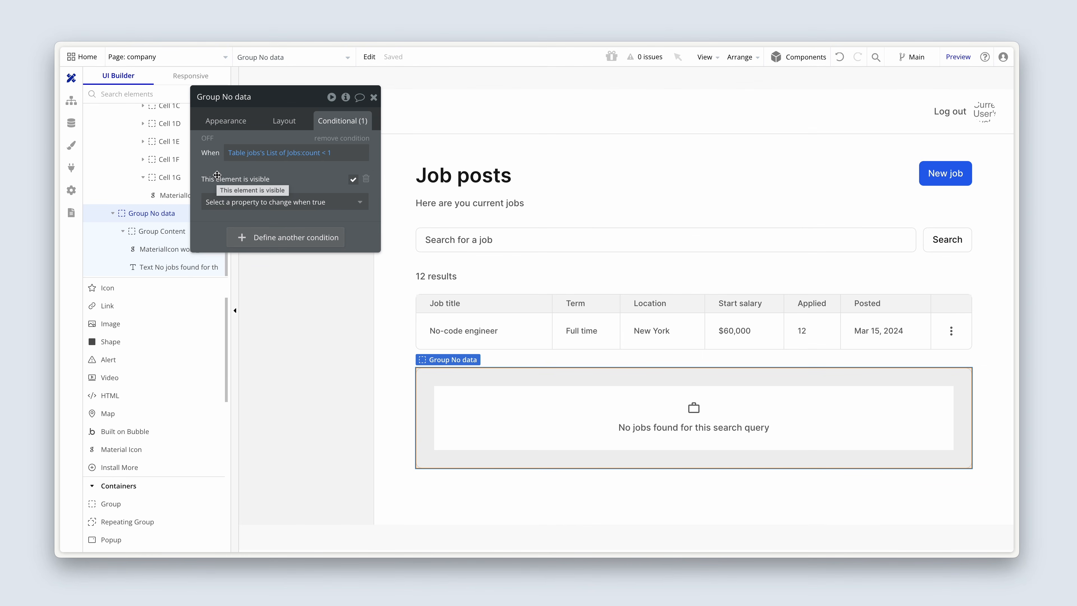
Step: Switch to the app preview, refresh it, and test the no-results card by searching for "Figma" and clearing the search
{"action": "key", "text": "ctrl+Tab"}
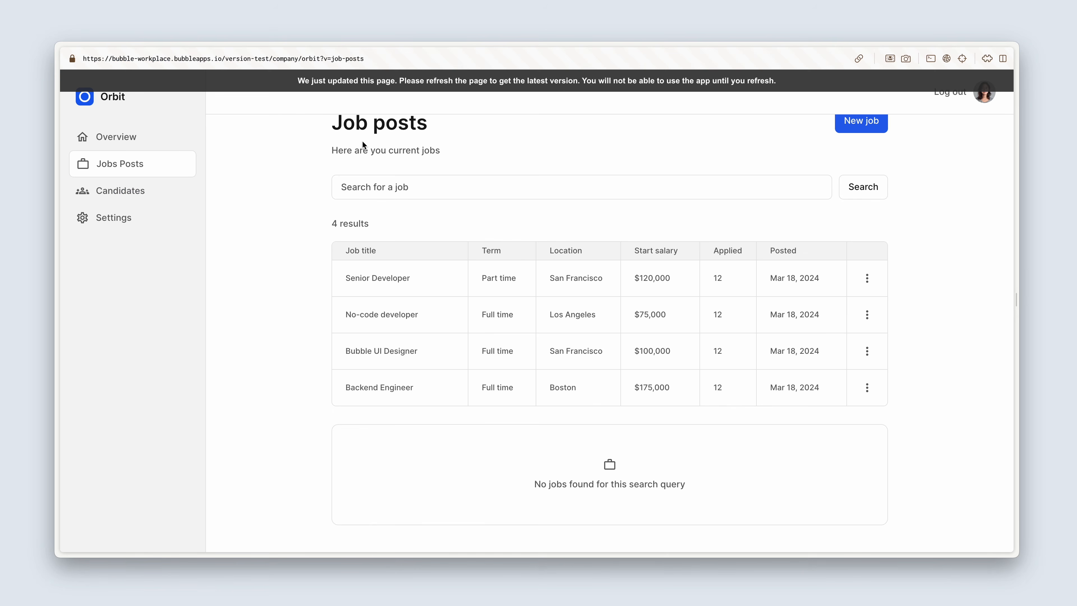
{"action": "left_click", "coordinate": [412, 89]}
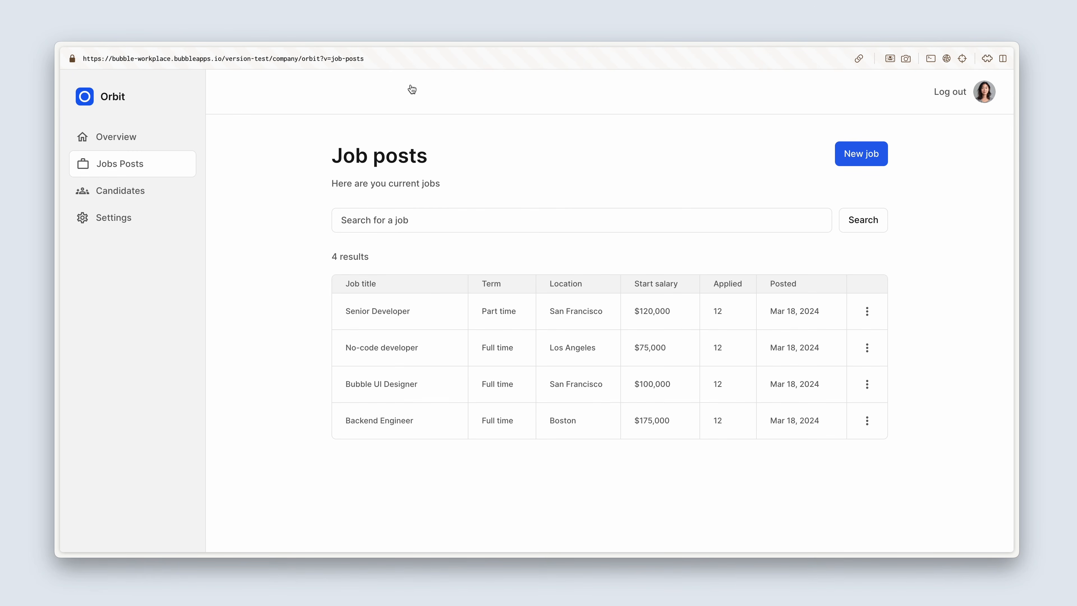
{"action": "left_click", "coordinate": [447, 224]}
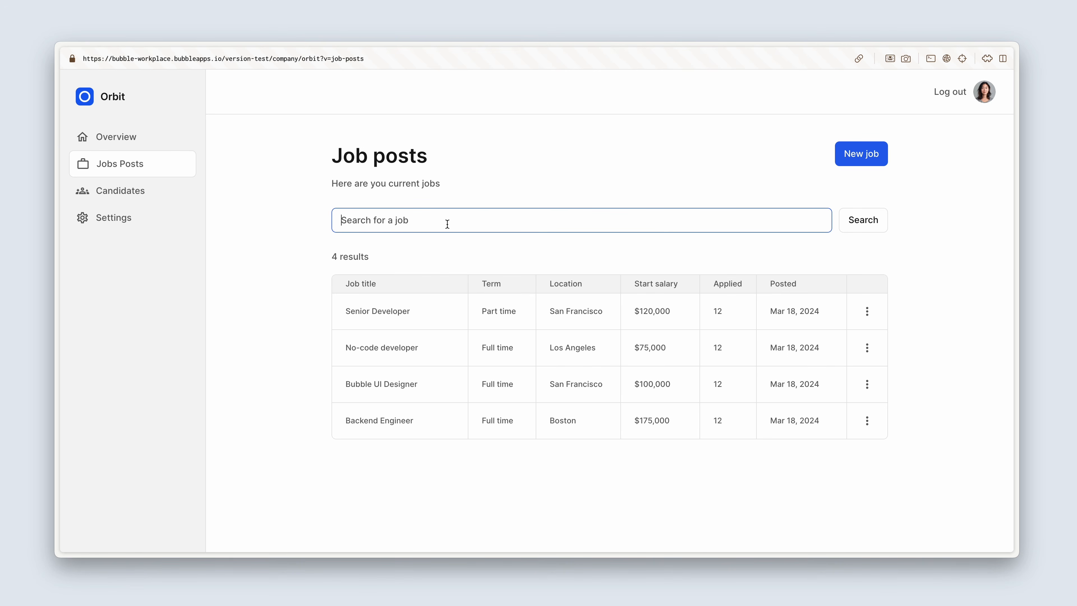
{"action": "type", "text": "Figma"}
{"action": "key", "text": "Return"}
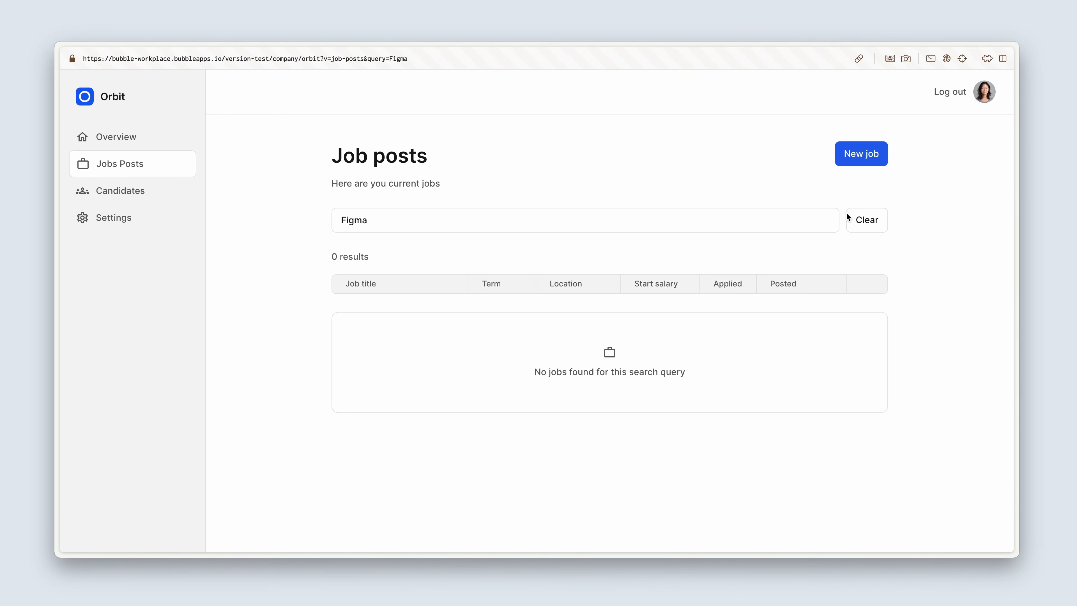
{"action": "left_click", "coordinate": [862, 222]}
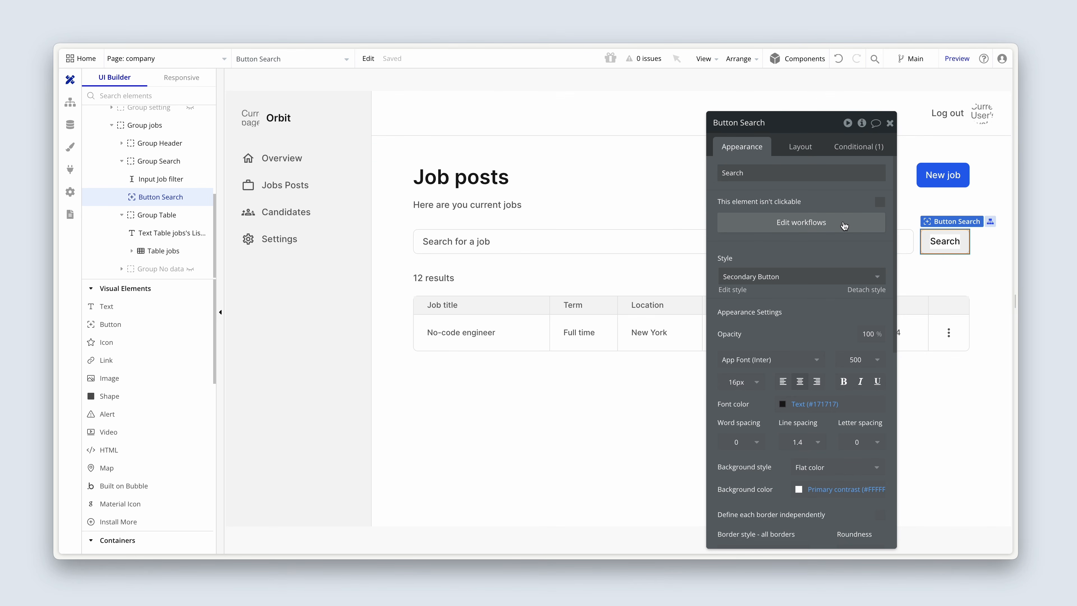
Step: In Button Search's workflow for a non-empty URL query, add a reset of Group Search and place it before the Go to page company action
{"action": "left_click", "coordinate": [801, 222]}
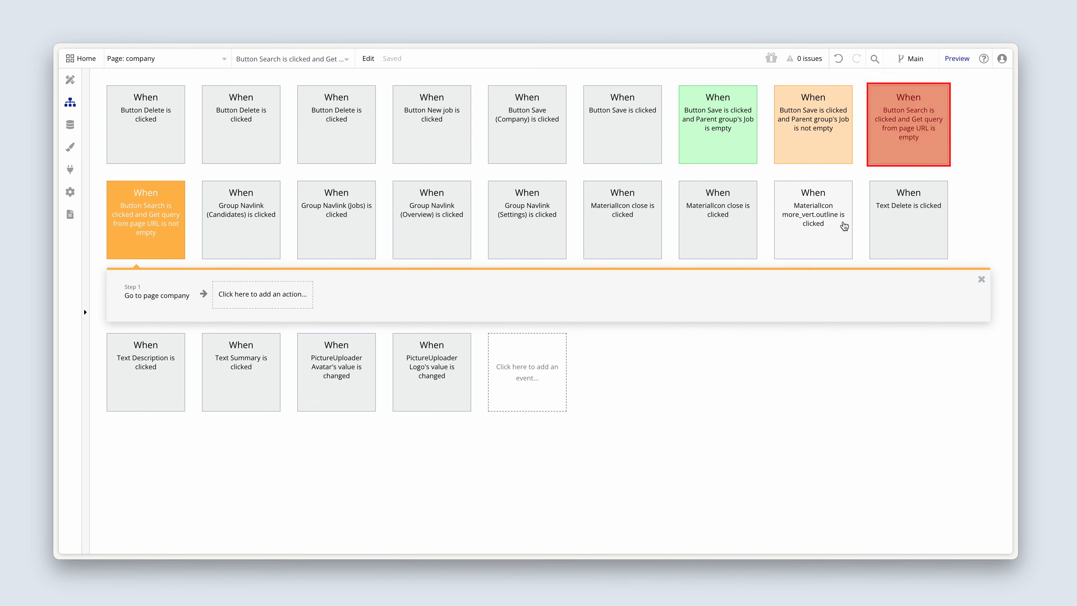
{"action": "left_click", "coordinate": [158, 227]}
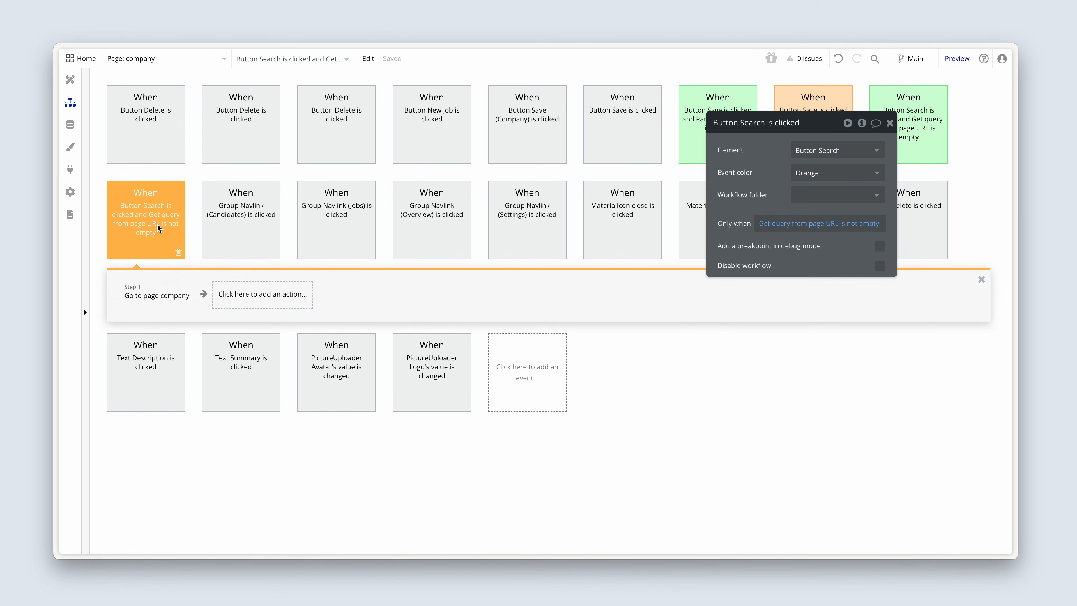
{"action": "left_click", "coordinate": [233, 300]}
{"action": "type", "text": "reset"}
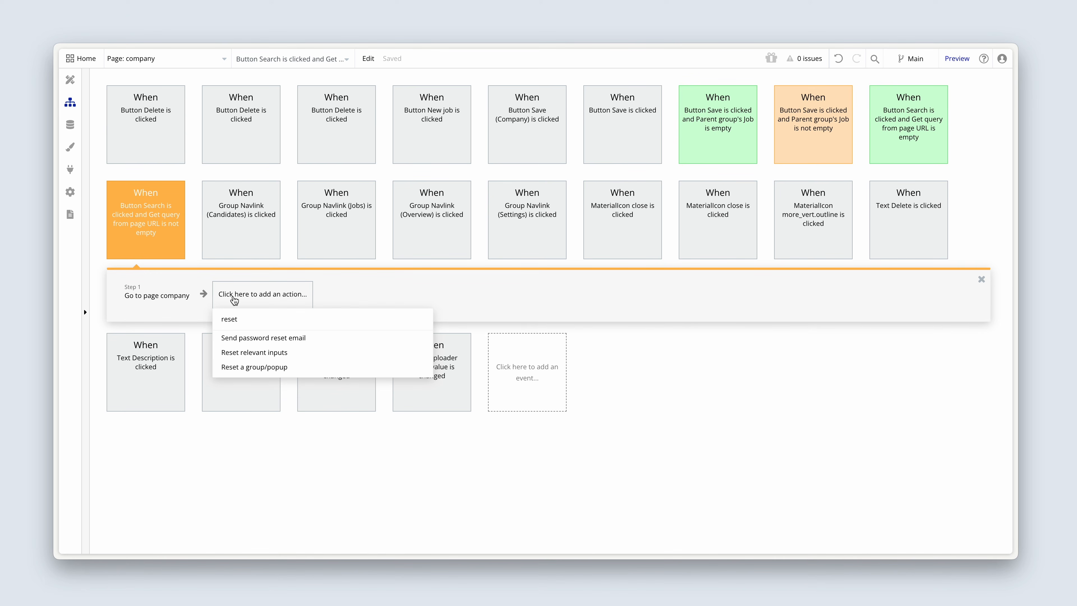
{"action": "left_click", "coordinate": [293, 368]}
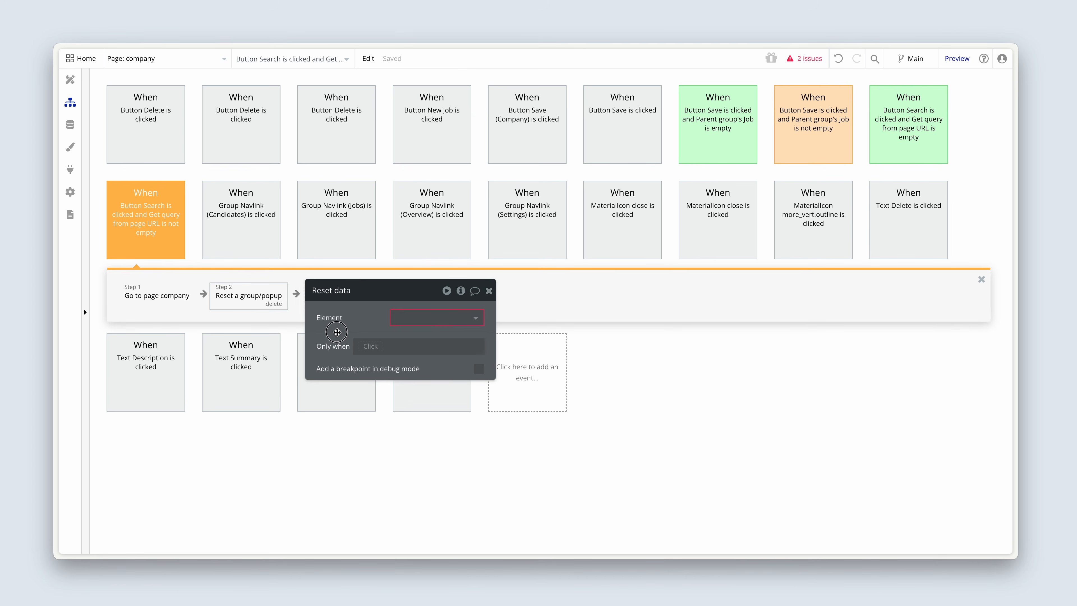
{"action": "left_click", "coordinate": [406, 314]}
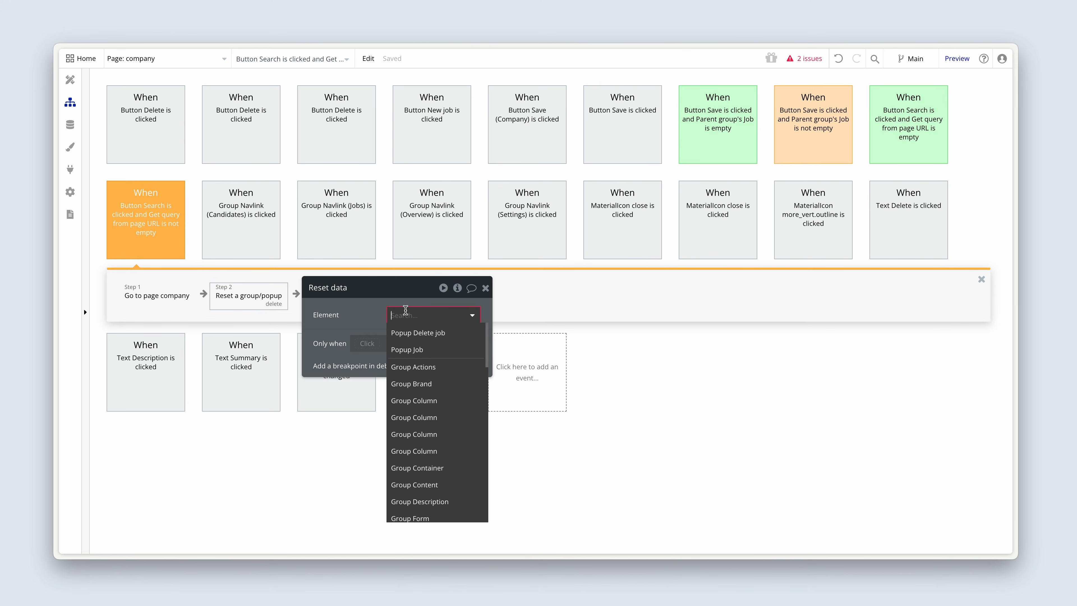
{"action": "type", "text": "Gr"}
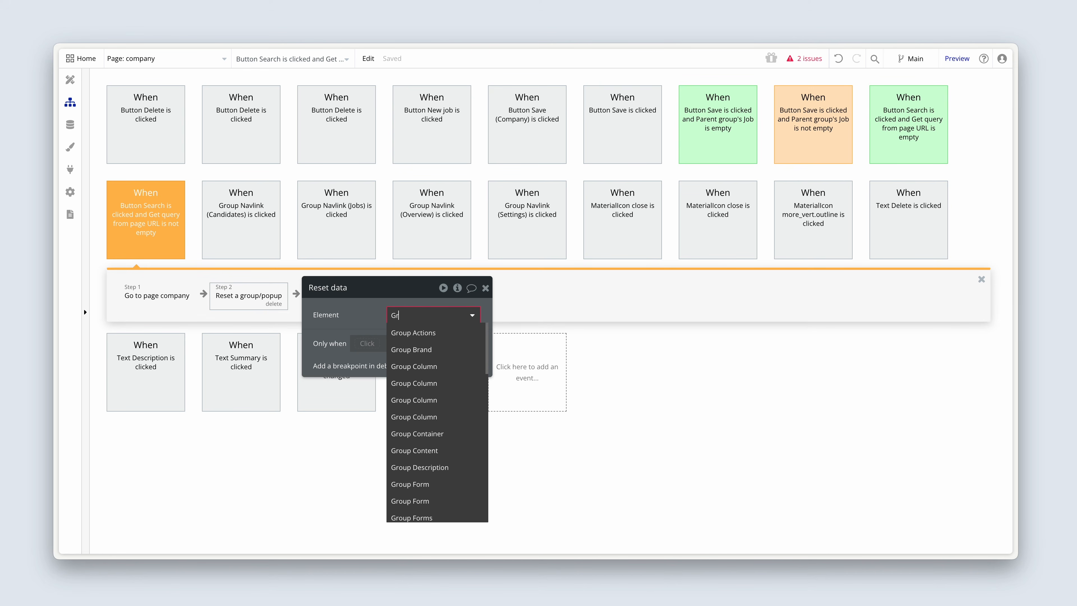
{"action": "type", "text": "oup se"}
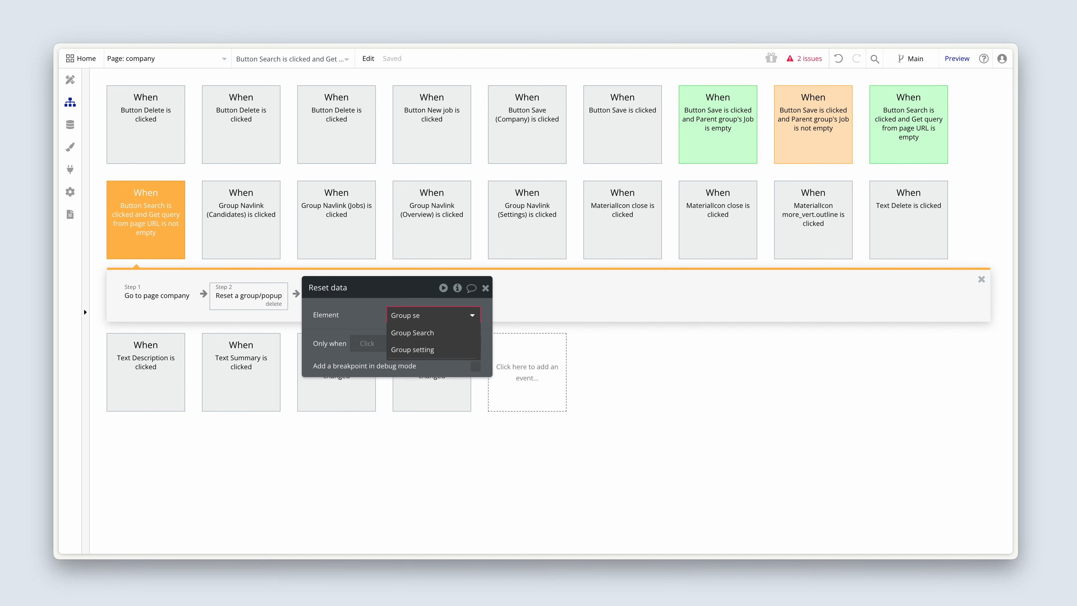
{"action": "left_click", "coordinate": [413, 332]}
{"action": "left_click_drag", "start_coordinate": [244, 293], "coordinate": [163, 294]}
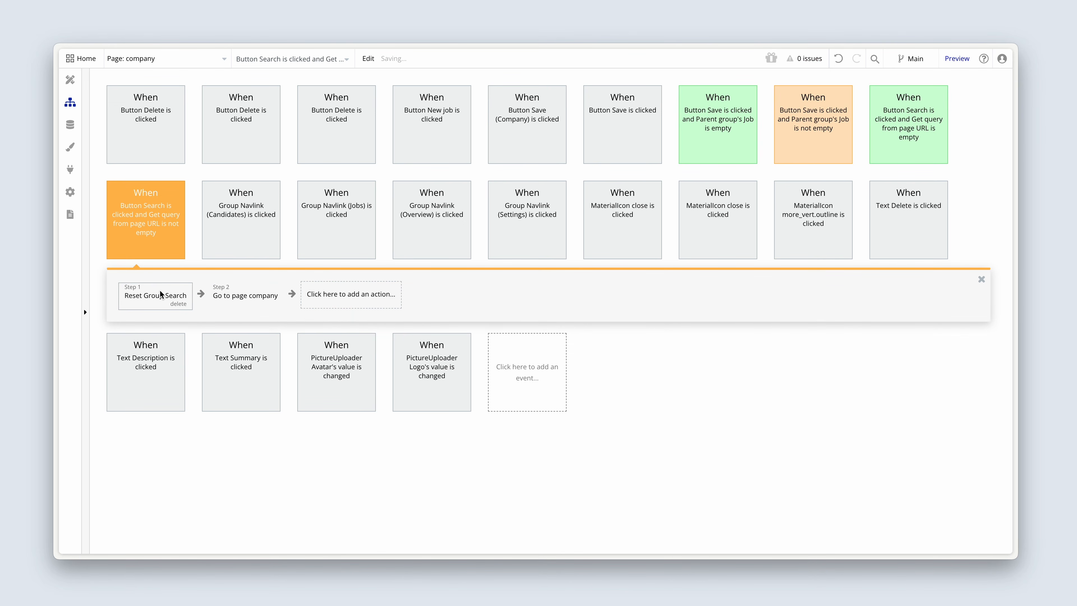
{"action": "left_click", "coordinate": [227, 299]}
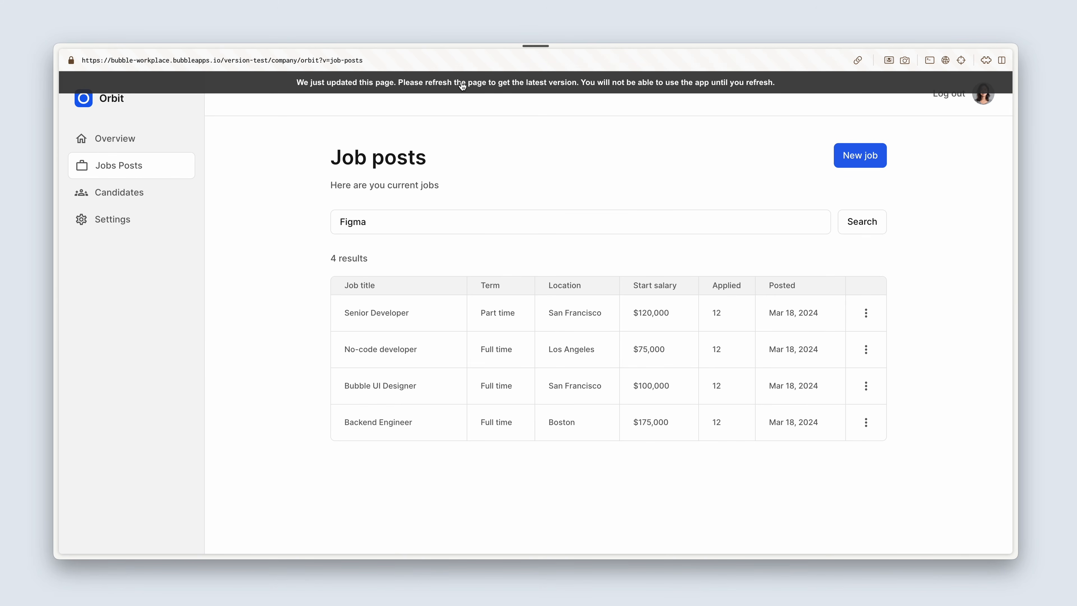
Step: Refresh the app preview, search for "Figma" again and clear it to check that the search input resets
{"action": "left_click", "coordinate": [462, 86]}
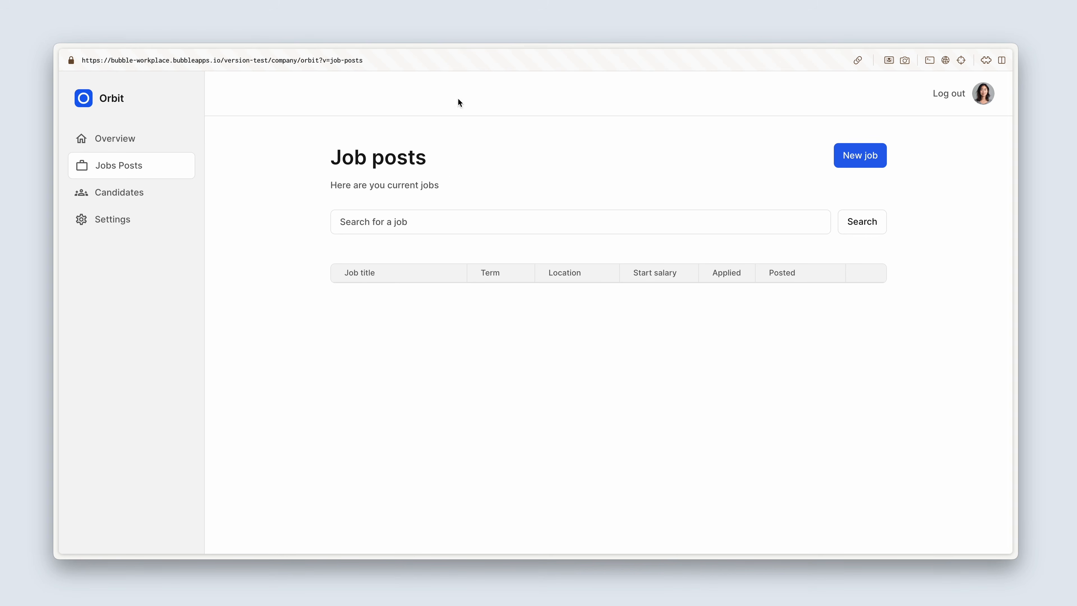
{"action": "left_click", "coordinate": [427, 224]}
{"action": "type", "text": "Figma"}
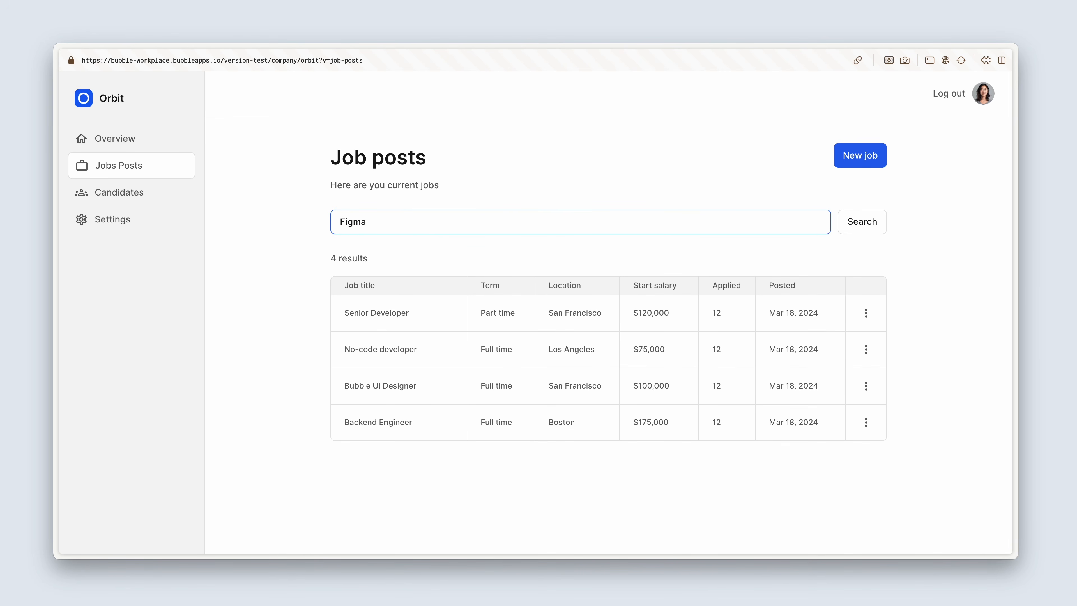
{"action": "key", "text": "Return"}
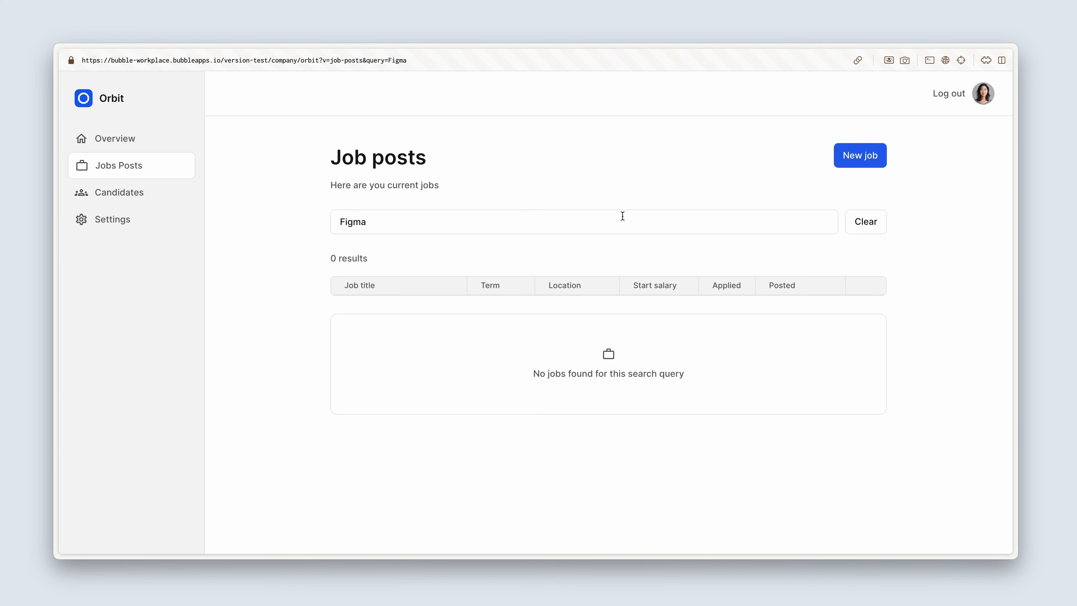
{"action": "left_click", "coordinate": [857, 228]}
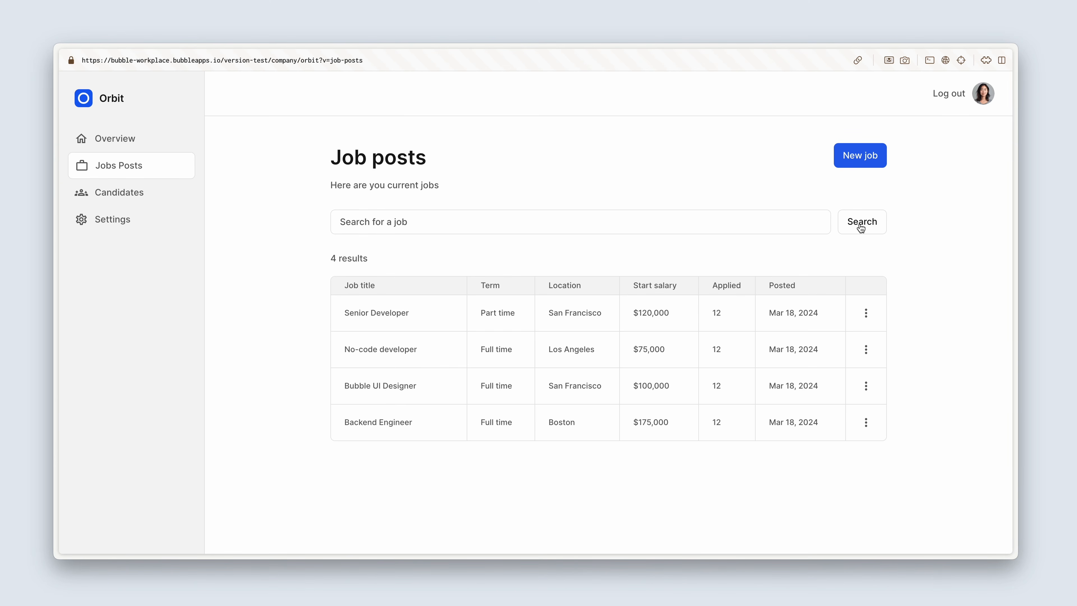